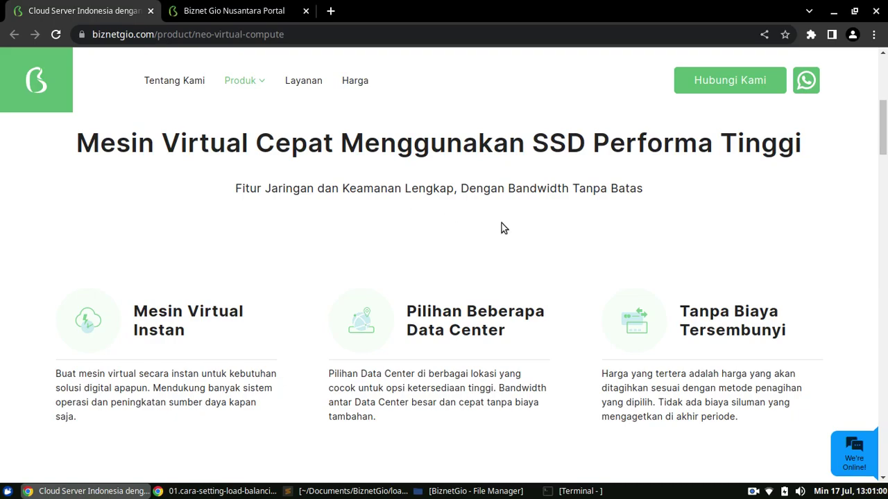
# - Review the features and the SS2.1, SM4.2 and SL12.8 package offers on the NEO Virtual Compute product page
pyautogui.scroll(-4, 501, 225)
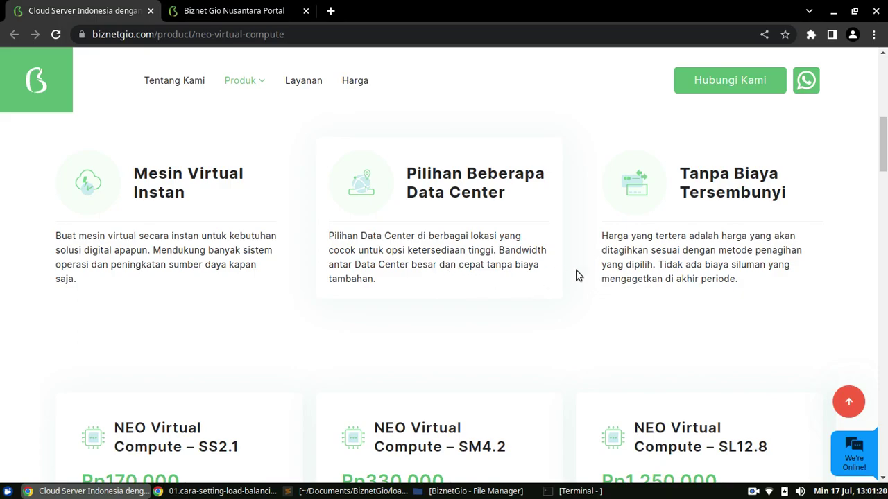
pyautogui.scroll(-1, 603, 278)
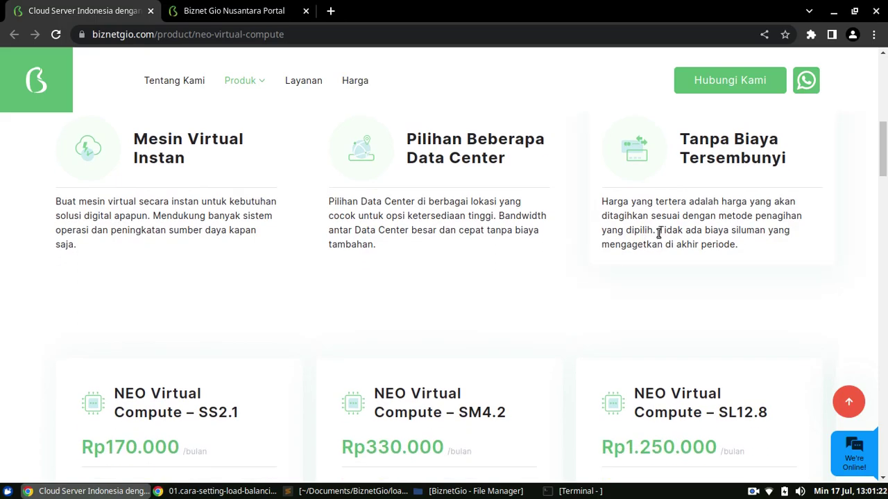
pyautogui.scroll(-5, 770, 218)
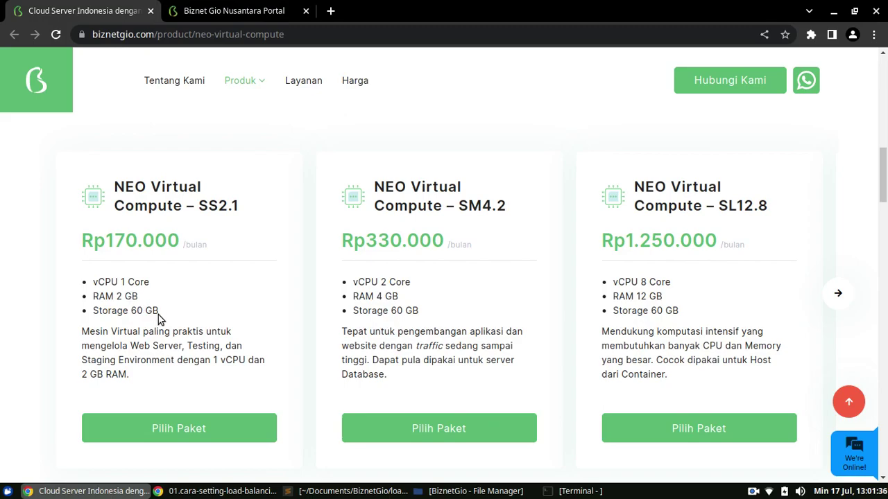
pyautogui.scroll(-3, 179, 316)
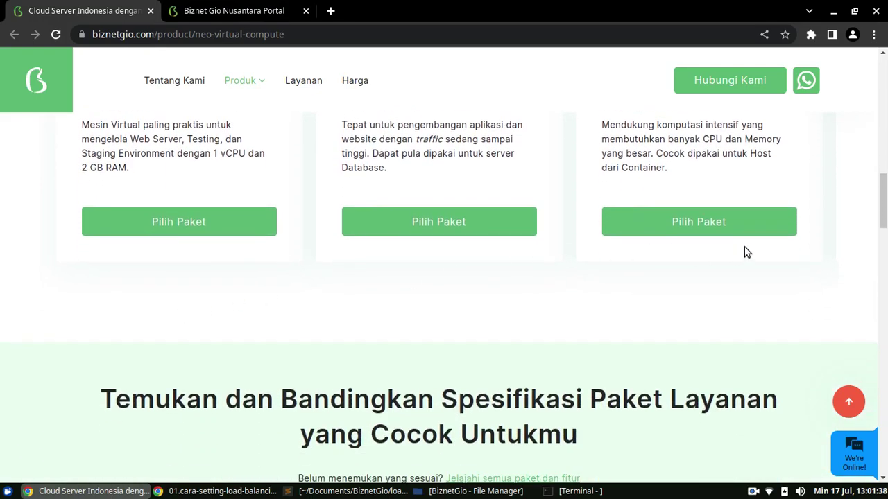
pyautogui.moveTo(883, 202); pyautogui.dragTo(879, 81)
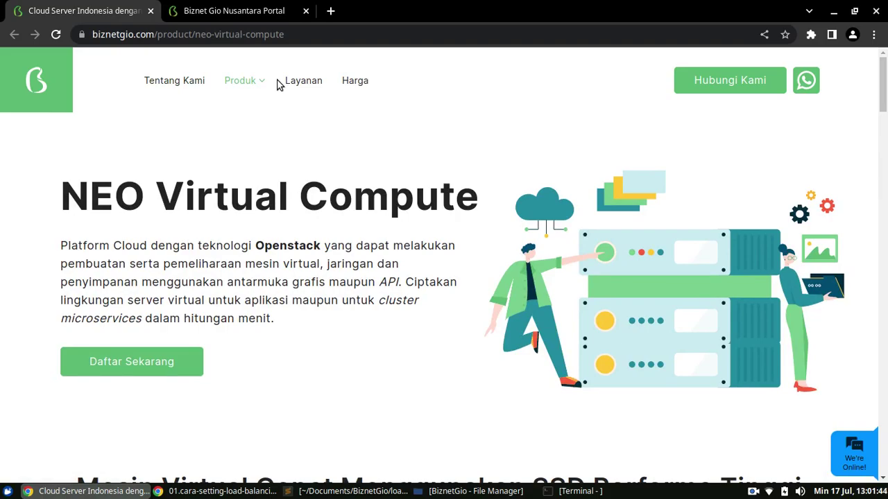
# - Switch to the Biznet Gio portal and look over the dashboard's service, billing and support ticket cards
pyautogui.click(257, 7)
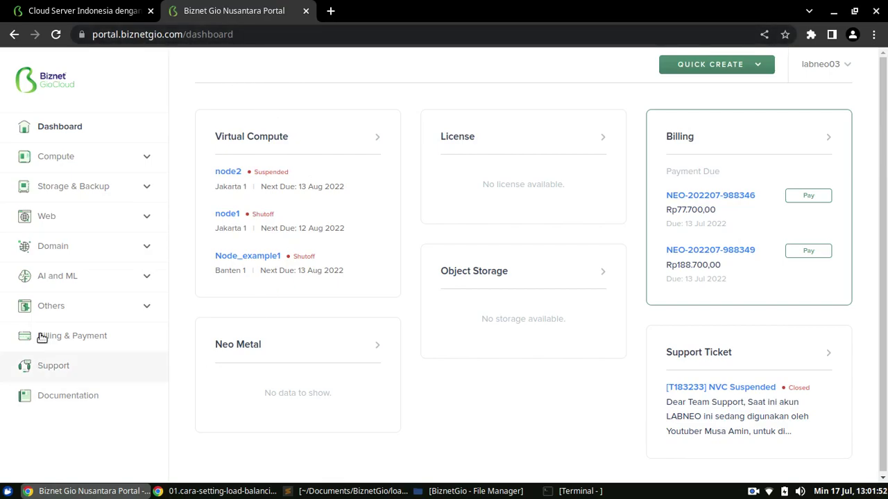
pyautogui.scroll(-1, 885, 166)
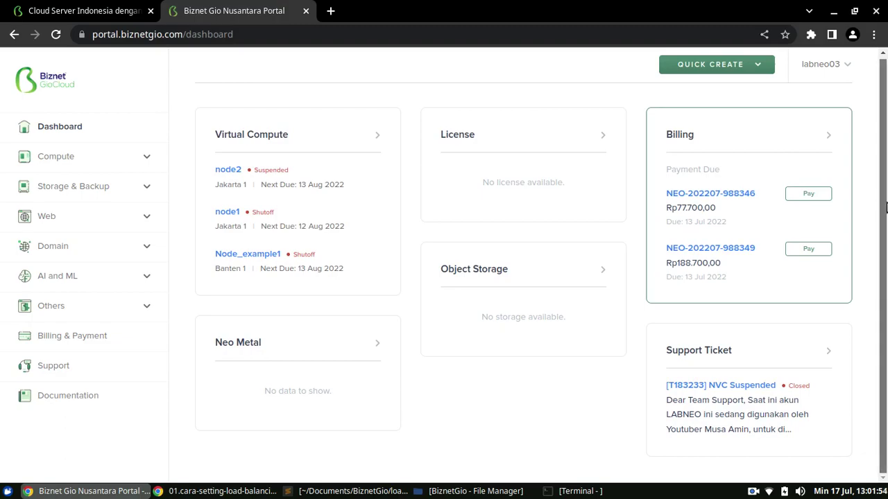
pyautogui.scroll(1, 885, 167)
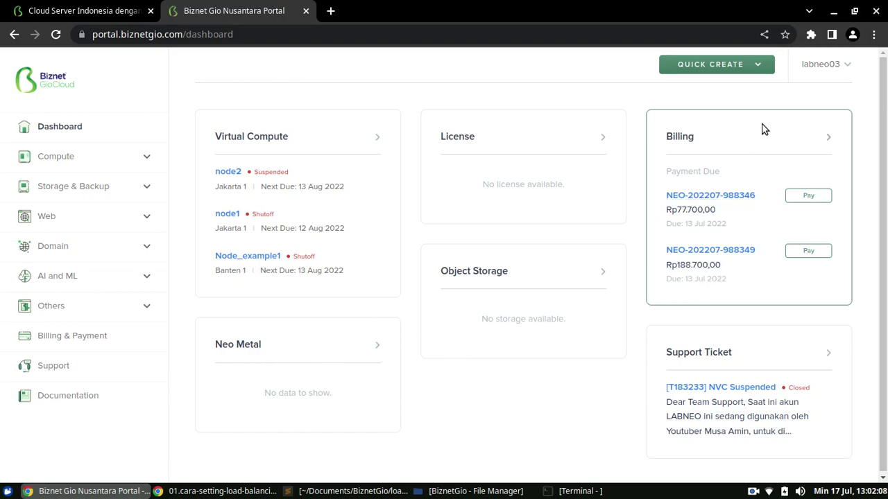
pyautogui.scroll(-1, 885, 186)
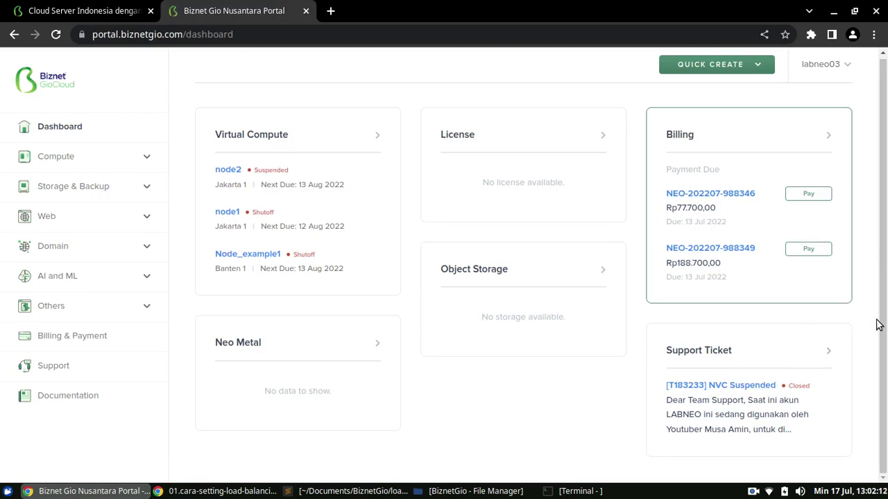
pyautogui.scroll(1, 880, 332)
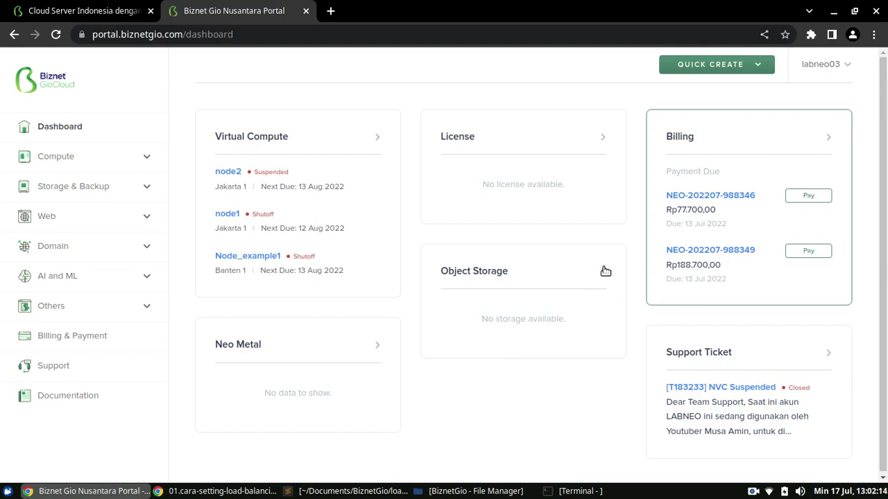
# - Examine the services offered under the Compute, Storage & Backup and Web categories, collapsing each one again
pyautogui.click(150, 156)
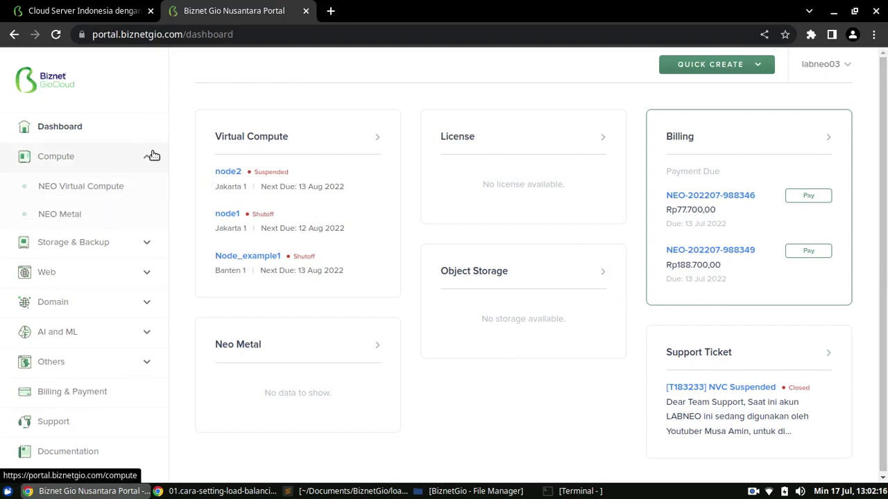
pyautogui.click(152, 156)
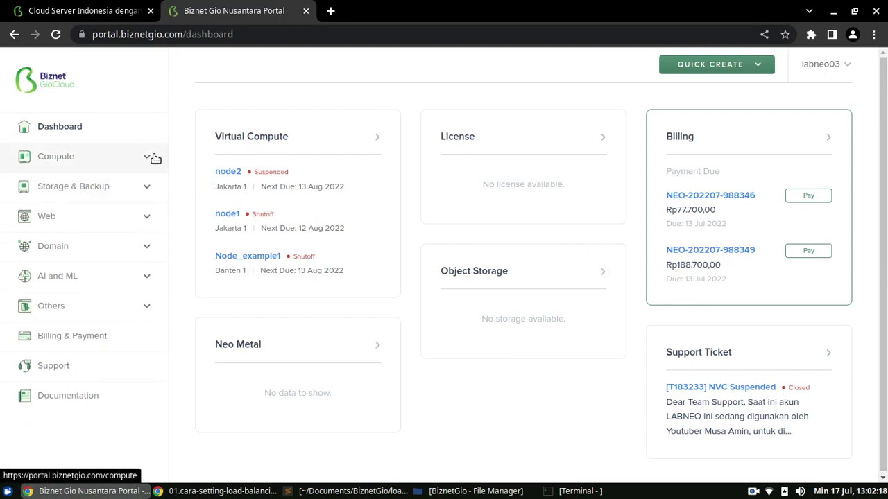
pyautogui.click(152, 157)
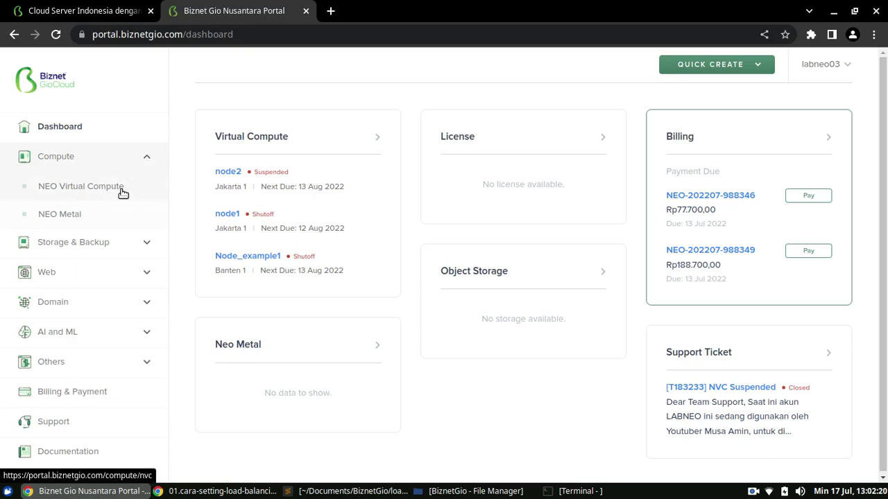
pyautogui.click(144, 156)
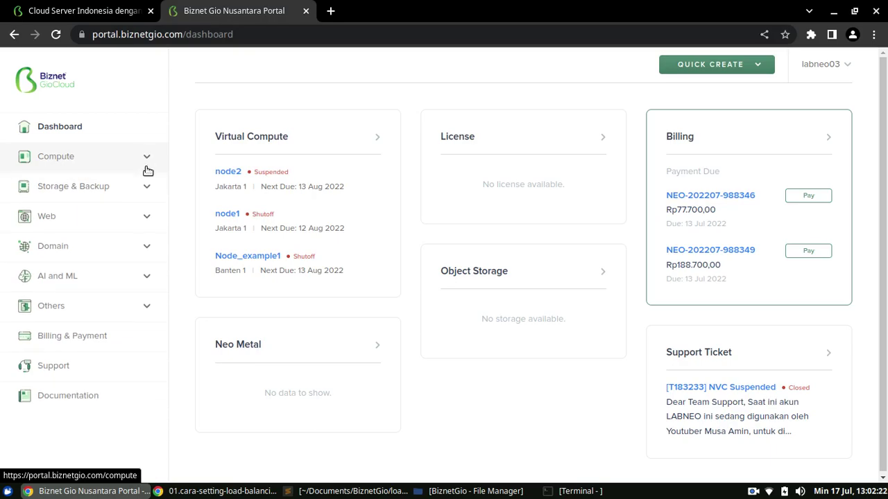
pyautogui.click(146, 190)
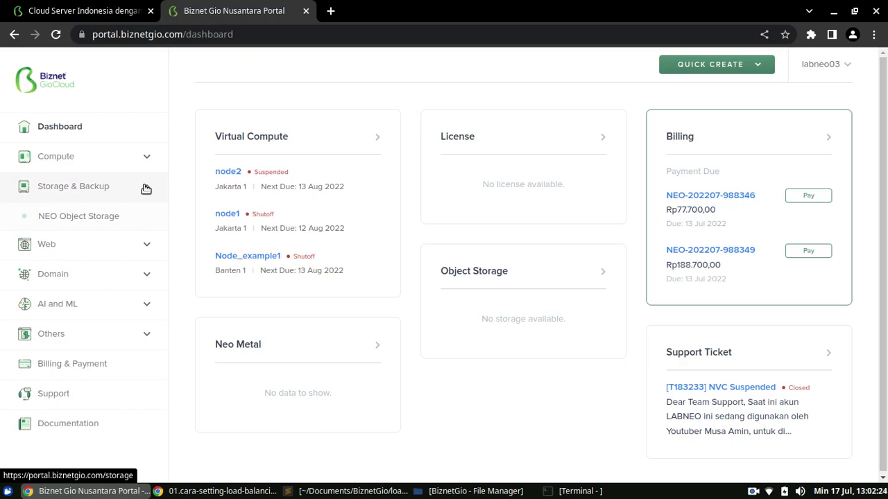
pyautogui.click(145, 189)
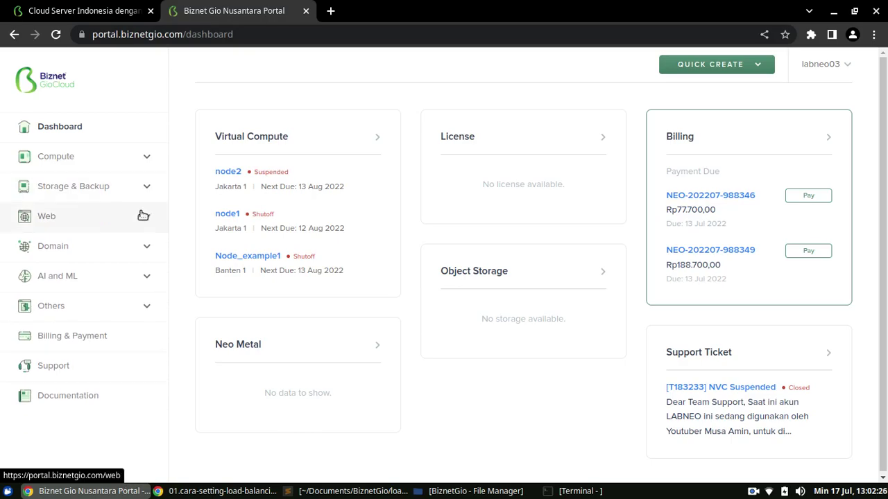
pyautogui.click(146, 220)
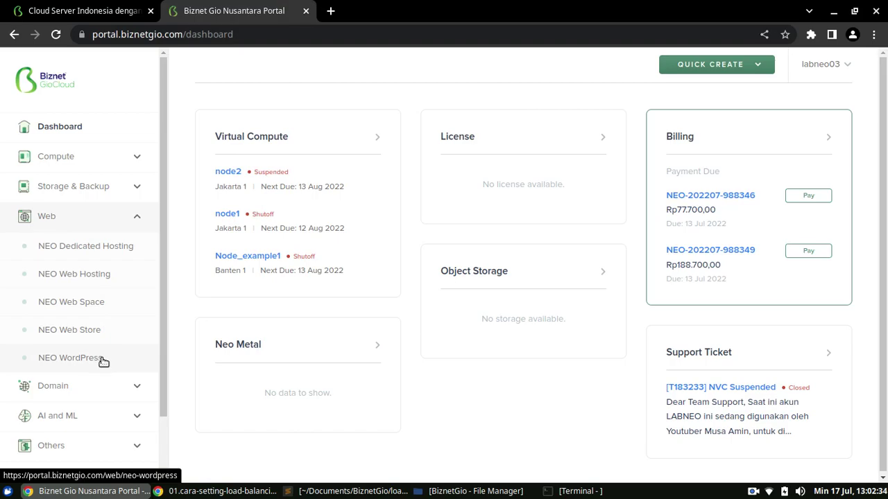
pyautogui.click(137, 217)
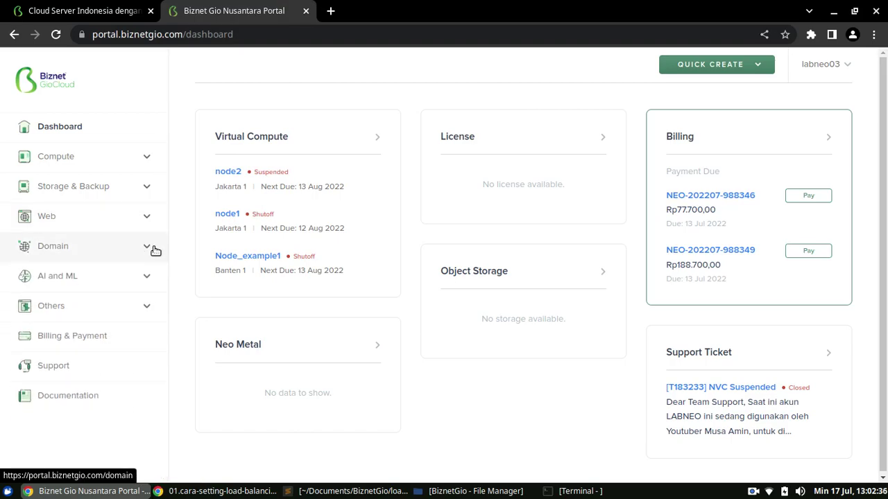
# - Examine the services offered under the Domain, AI and ML and Others categories, collapsing each one again
pyautogui.click(154, 250)
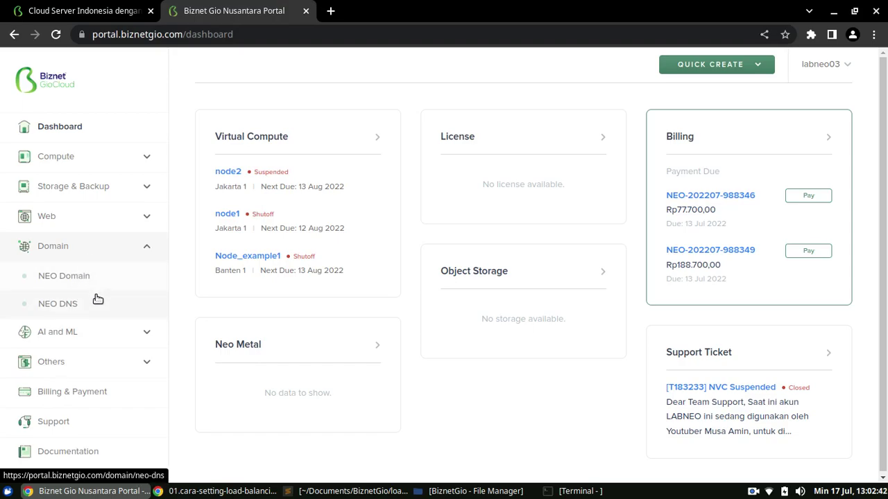
pyautogui.click(147, 247)
pyautogui.click(153, 278)
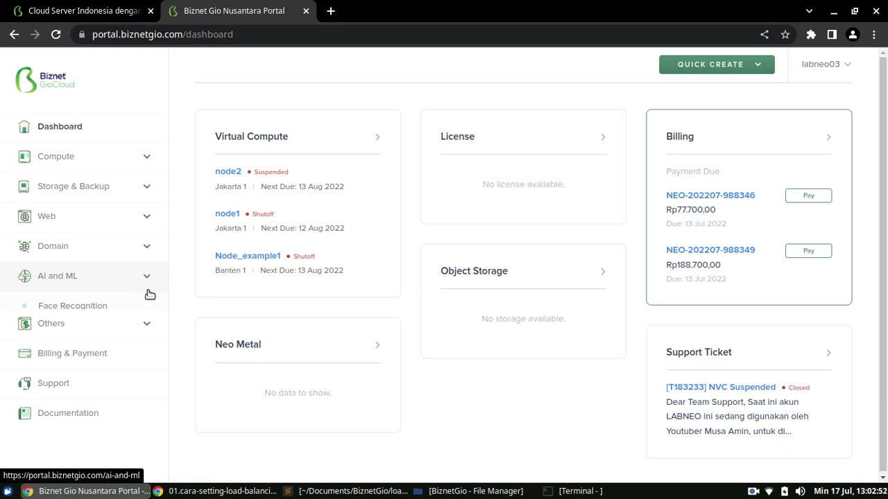
pyautogui.click(149, 284)
pyautogui.click(152, 309)
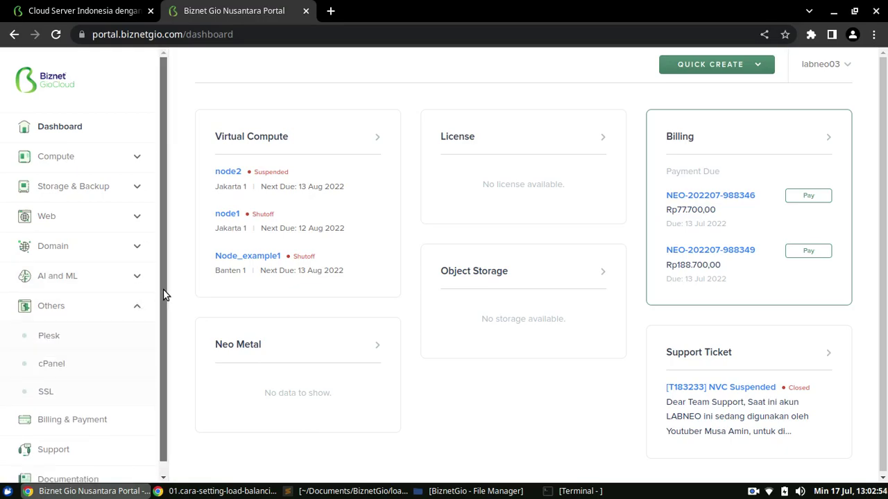
pyautogui.scroll(-1, 162, 294)
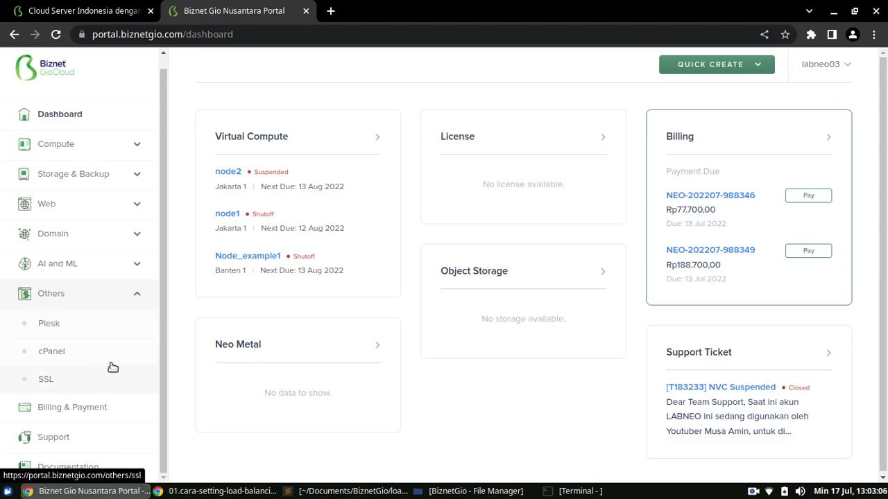
pyautogui.click(141, 296)
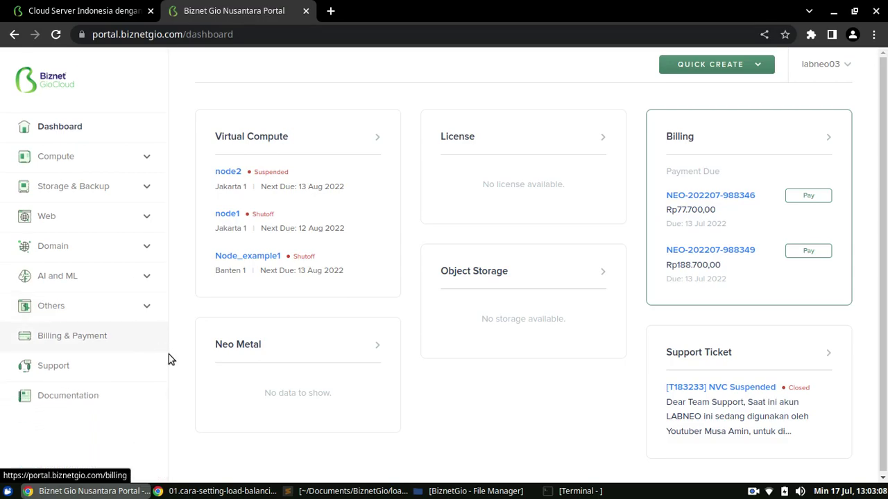
# - Open the payment section of Billing & Payment, view the form for adding NEO Balance funds and cancel it
pyautogui.click(86, 340)
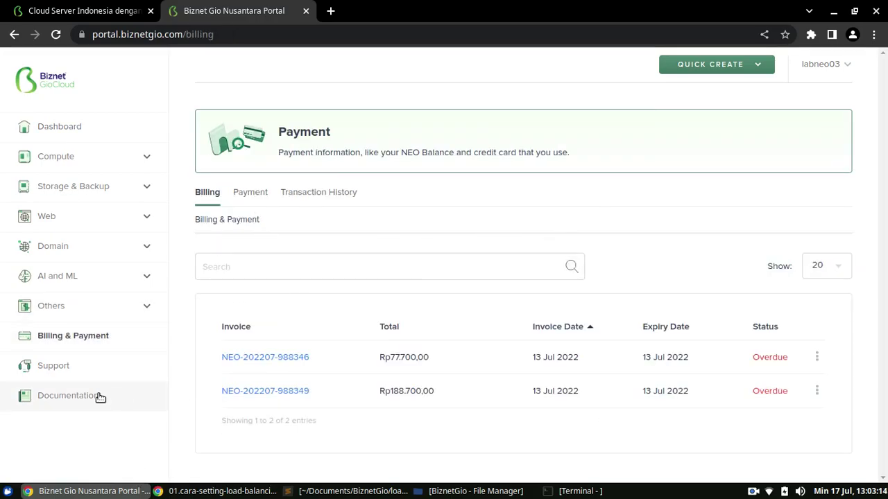
pyautogui.click(256, 194)
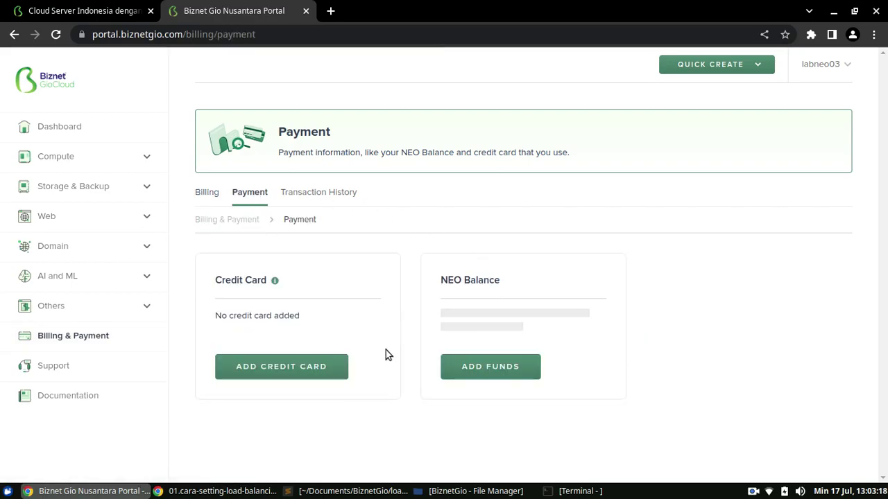
pyautogui.click(481, 367)
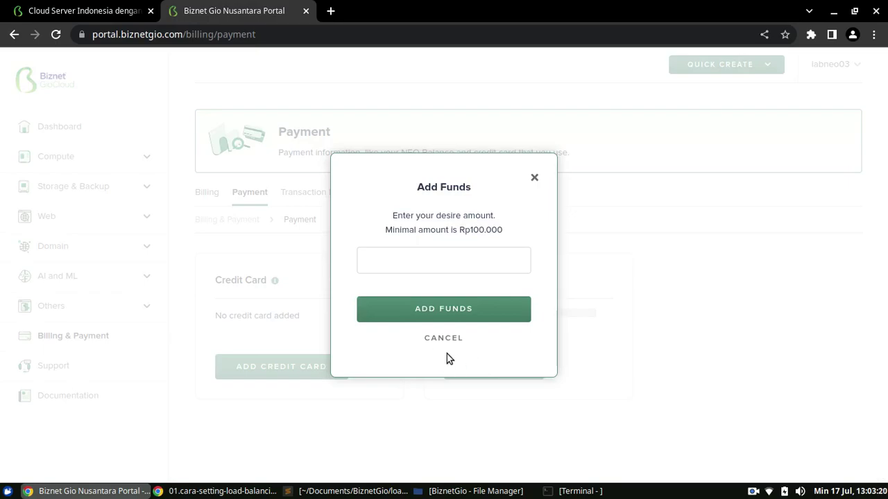
pyautogui.click(439, 338)
pyautogui.click(339, 378)
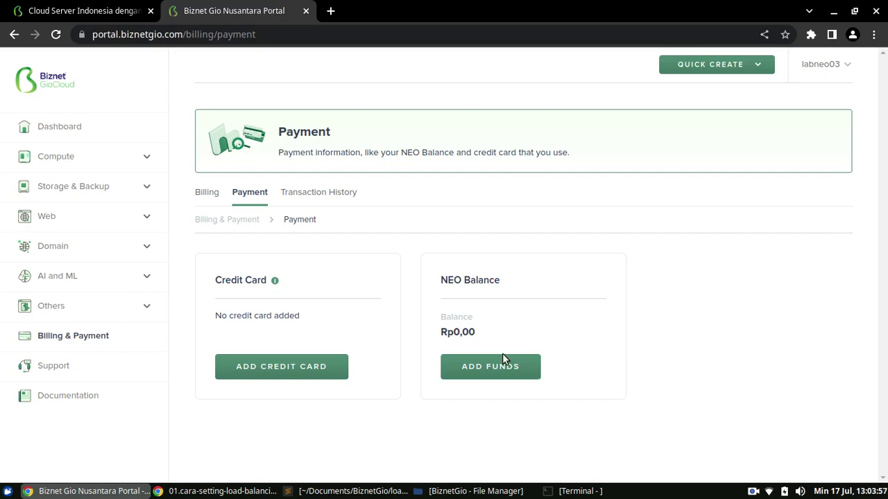
# - Start a NEO Balance top-up of 100000, view the available payment methods and close the payment window
pyautogui.click(489, 368)
pyautogui.click(458, 266)
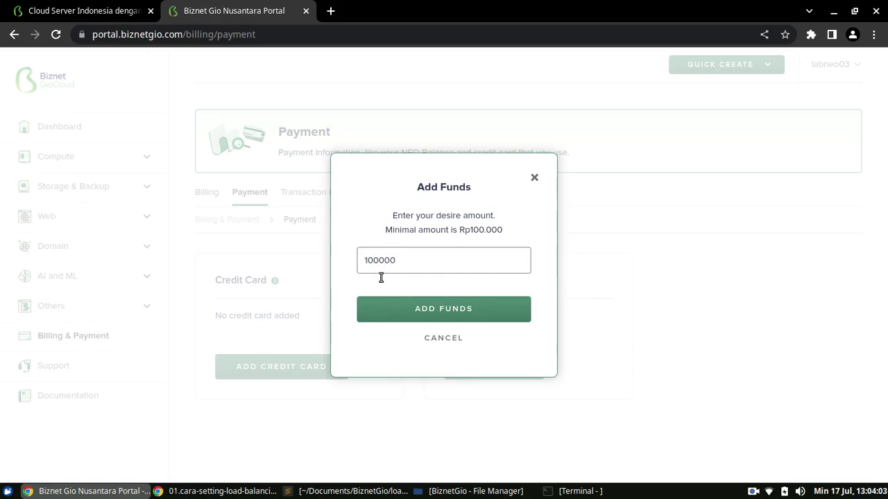
pyautogui.click(401, 311)
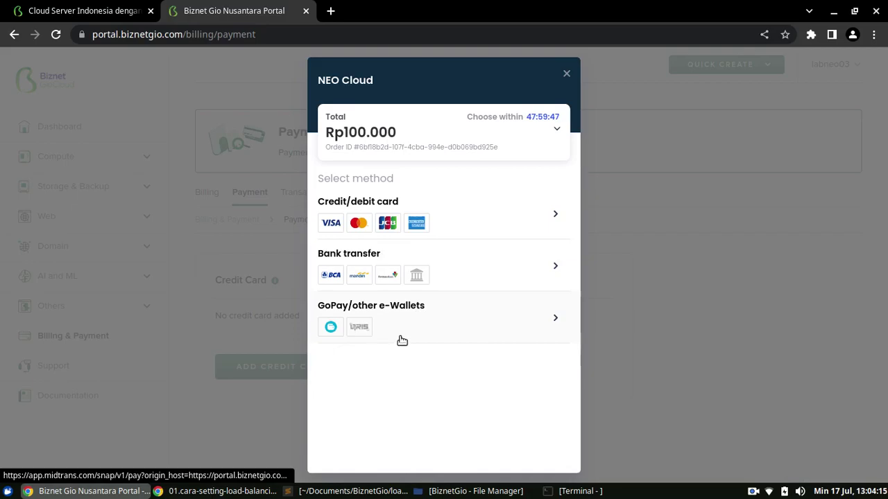
pyautogui.click(566, 74)
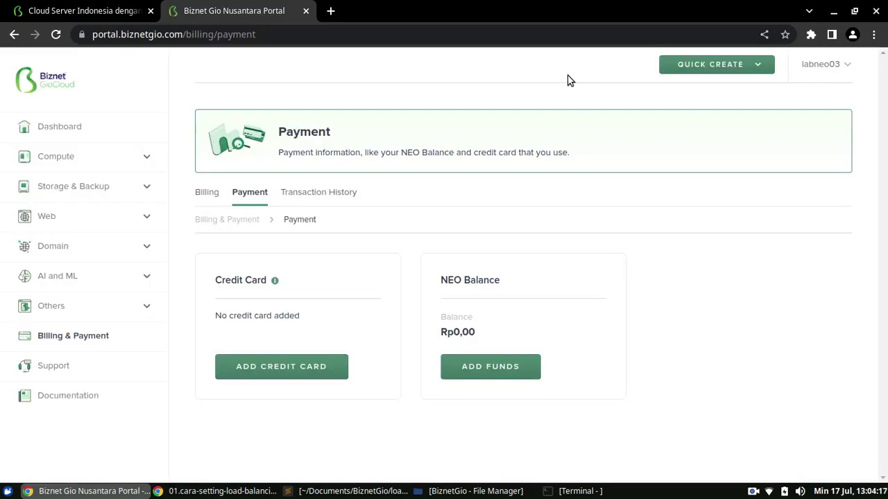
# - Open the NEO Virtual Compute server list and start creating a new server
pyautogui.click(91, 134)
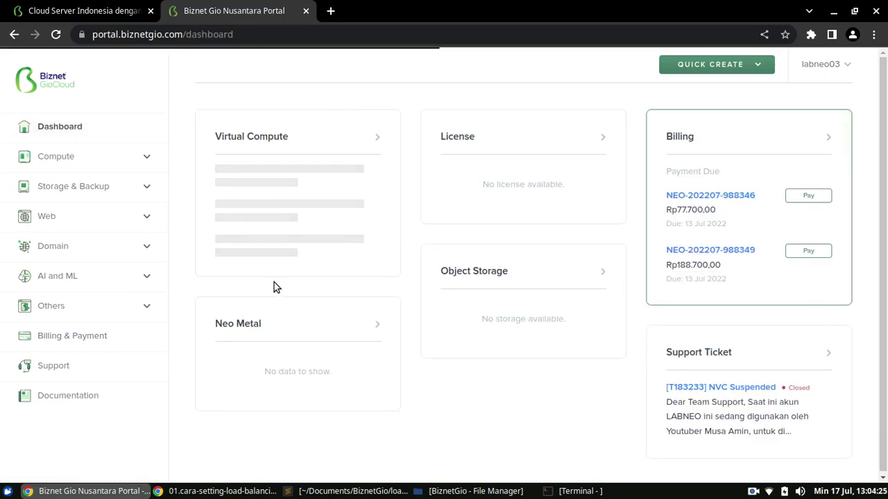
pyautogui.click(145, 158)
pyautogui.click(88, 193)
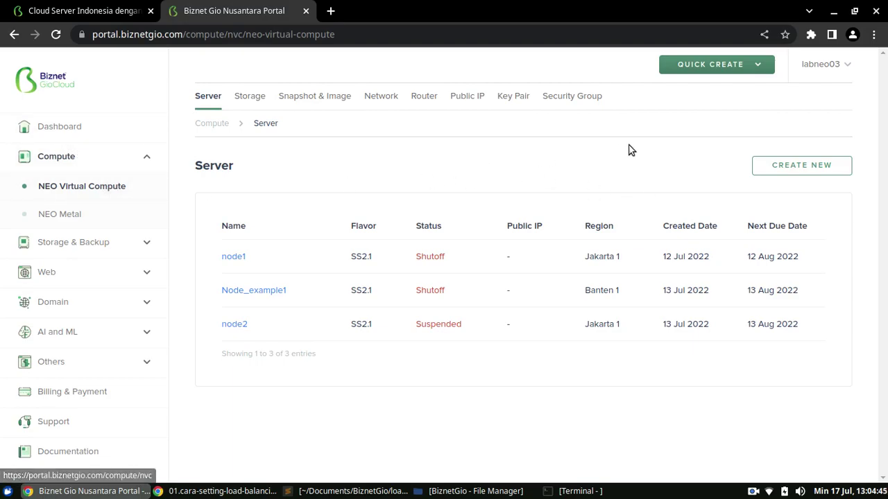
pyautogui.click(763, 172)
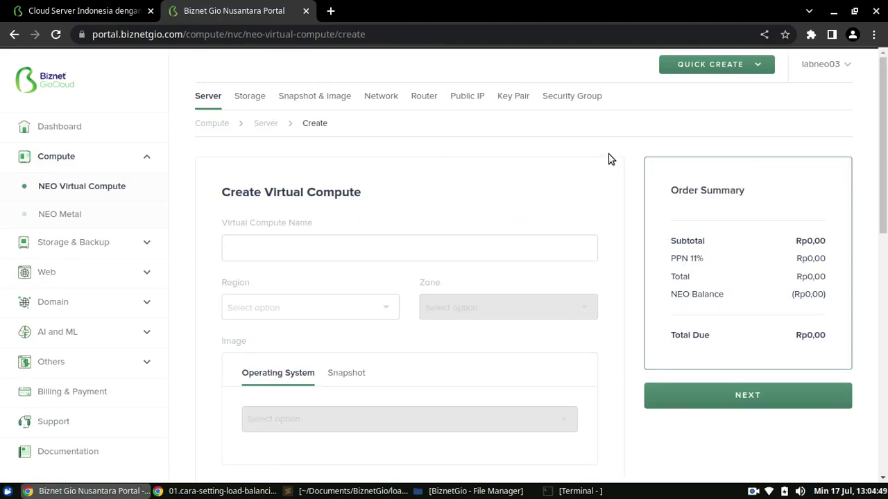
# - Name the new virtual compute nginx-lb
pyautogui.click(390, 253)
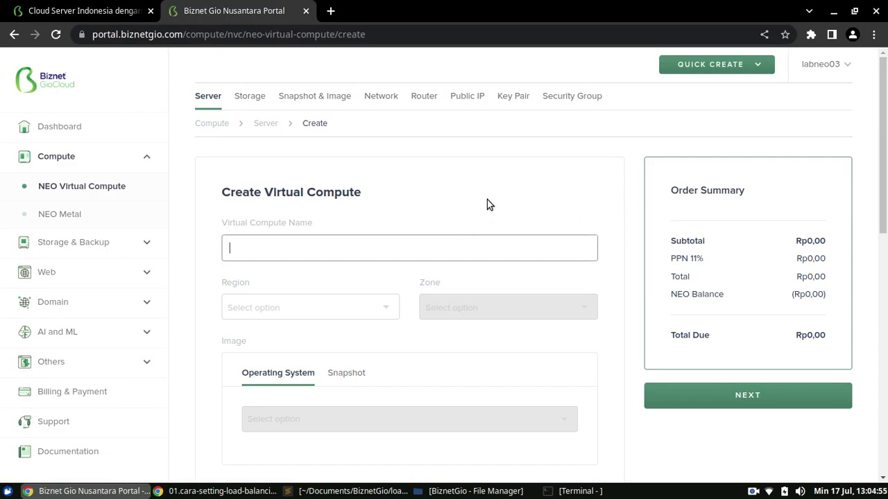
pyautogui.write('nginx-lb')
pyautogui.click(340, 285)
pyautogui.scroll(-3, 333, 300)
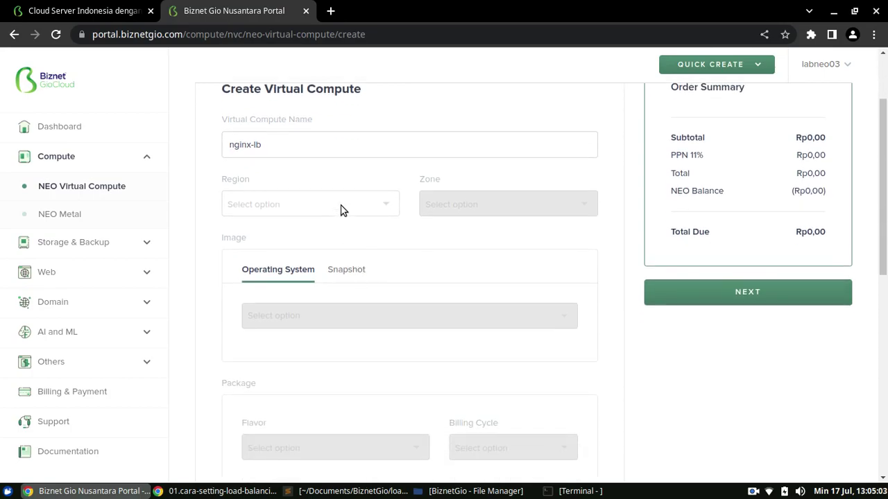
# - View the available regions and set the server's region to Jakarta 1
pyautogui.click(380, 208)
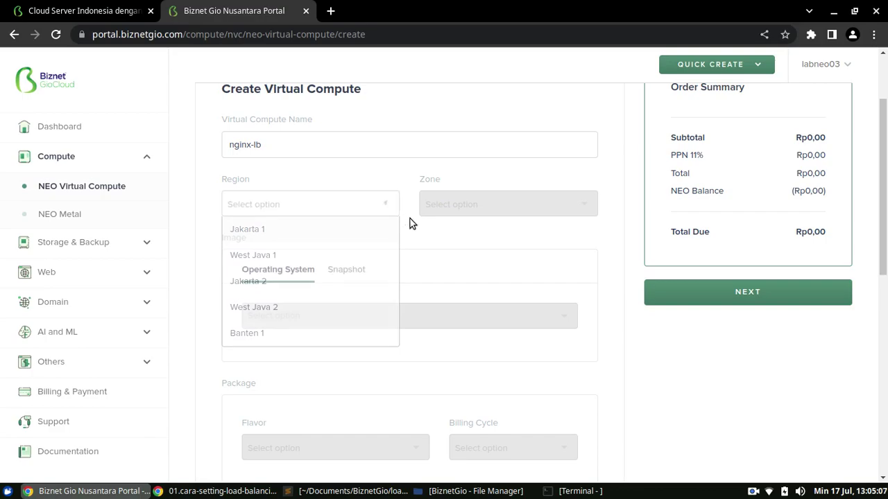
pyautogui.click(410, 222)
pyautogui.click(382, 210)
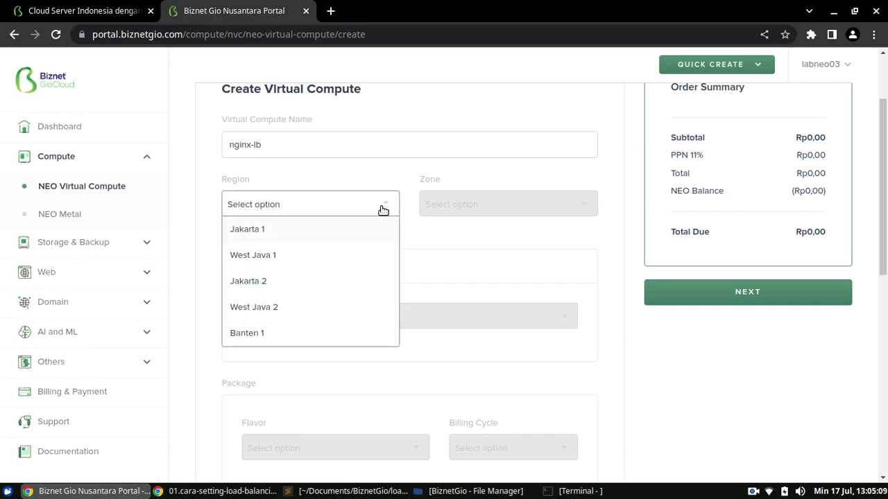
pyautogui.click(363, 188)
pyautogui.click(361, 203)
pyautogui.click(345, 230)
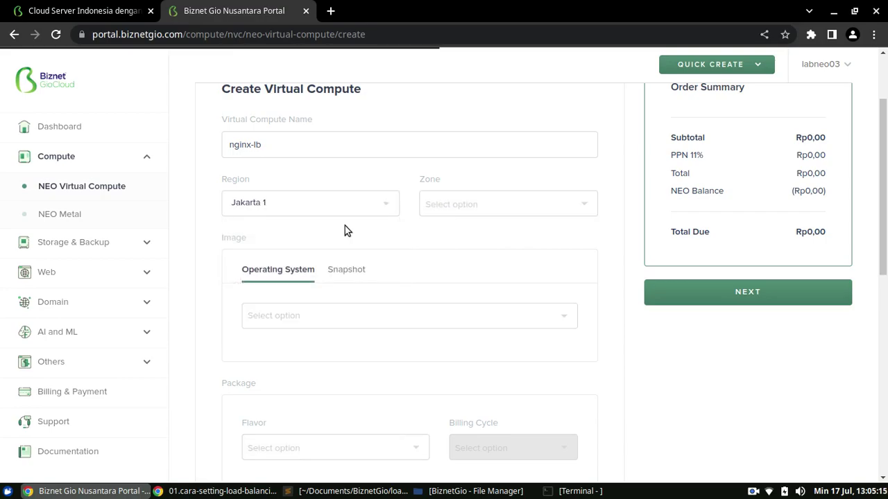
# - Set the server's zone to jakarta-1a
pyautogui.click(455, 203)
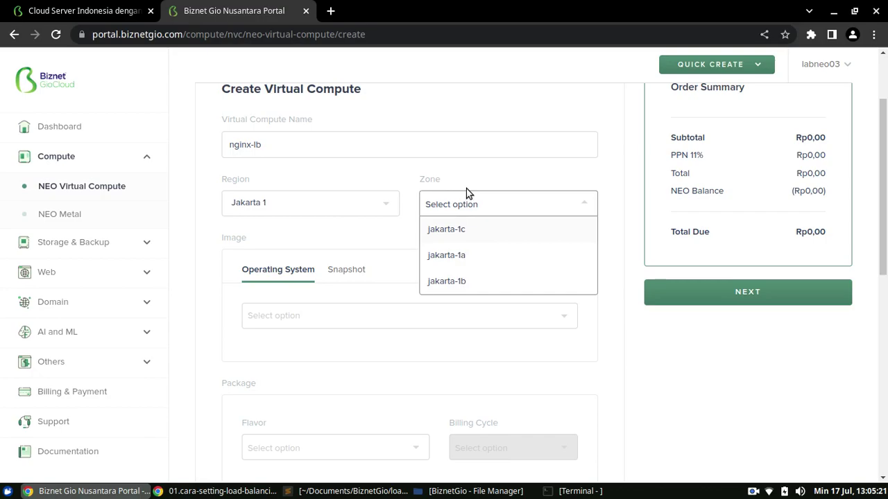
pyautogui.click(376, 227)
pyautogui.click(457, 204)
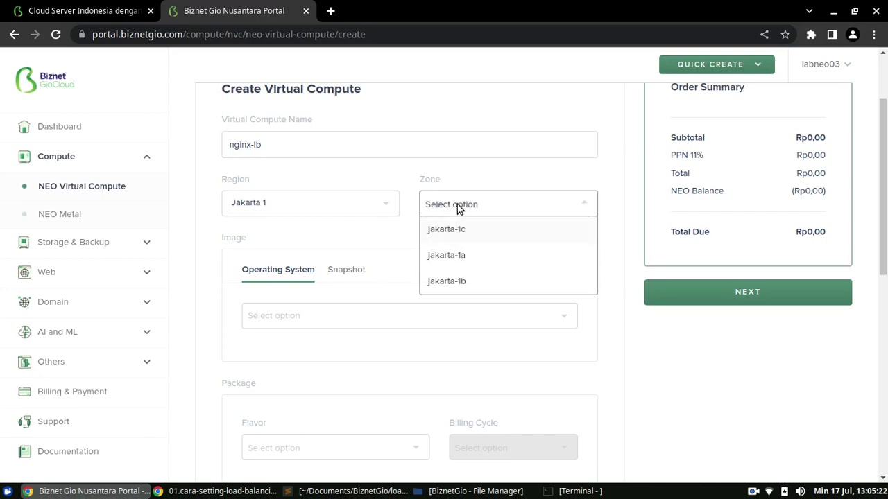
pyautogui.click(455, 256)
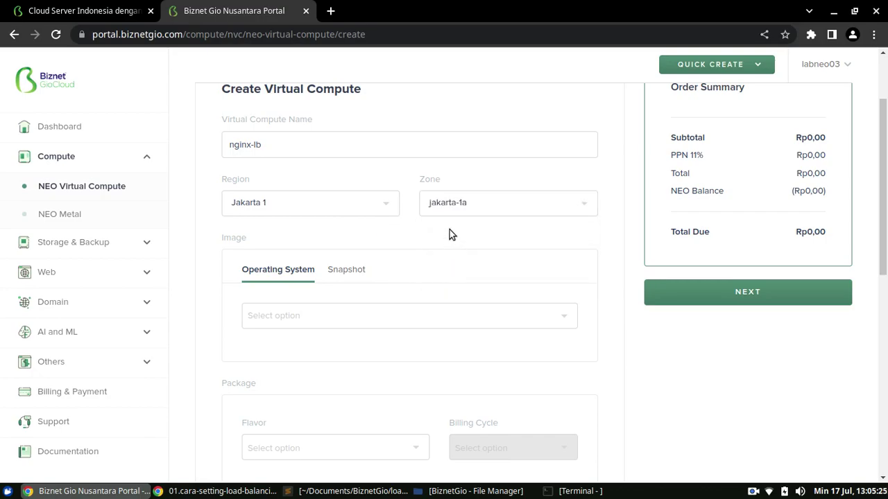
# - View the available operating system images and the Snapshot image source, and return to the operating system choice
pyautogui.scroll(-1, 451, 281)
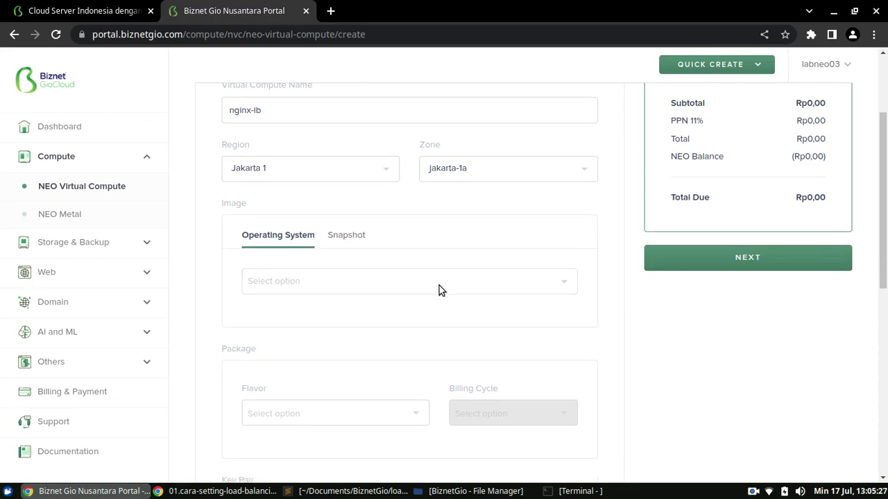
pyautogui.click(430, 283)
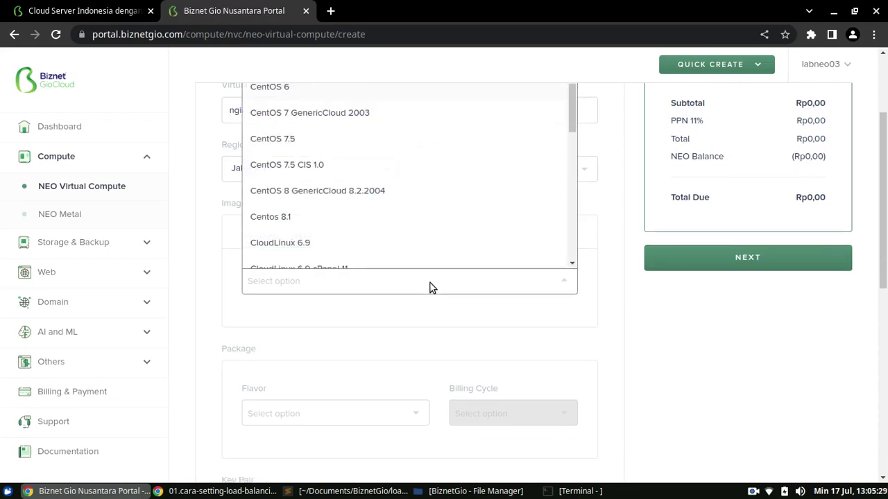
pyautogui.scroll(1, 885, 235)
pyautogui.scroll(2, 886, 235)
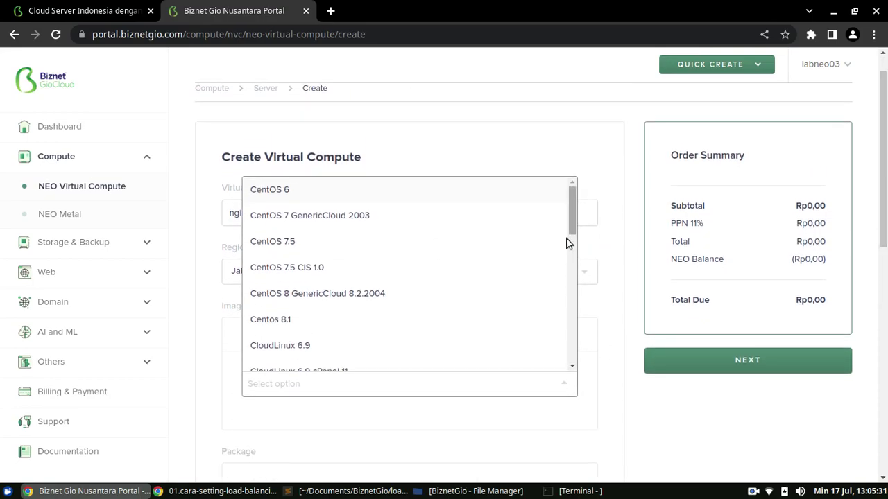
pyautogui.click(501, 392)
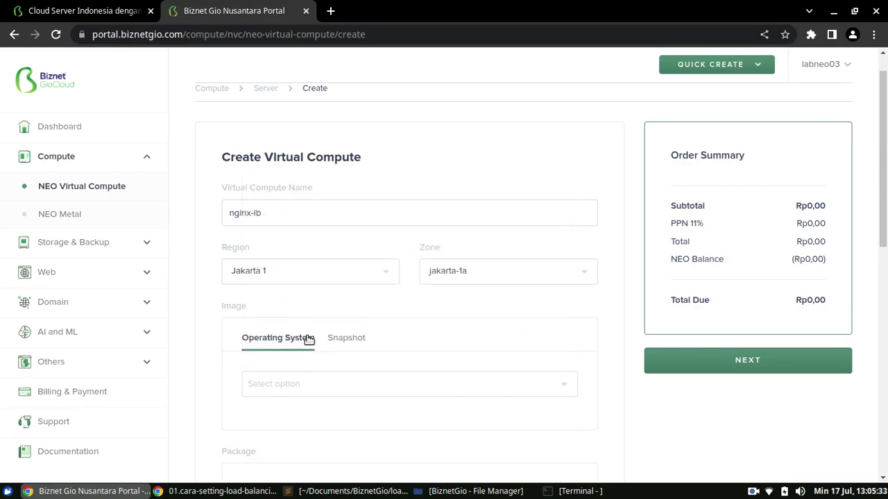
pyautogui.click(330, 342)
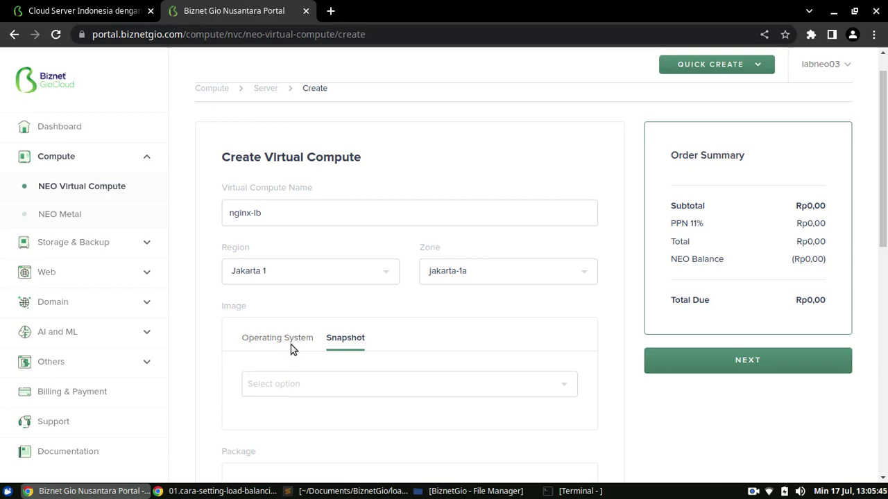
pyautogui.click(293, 340)
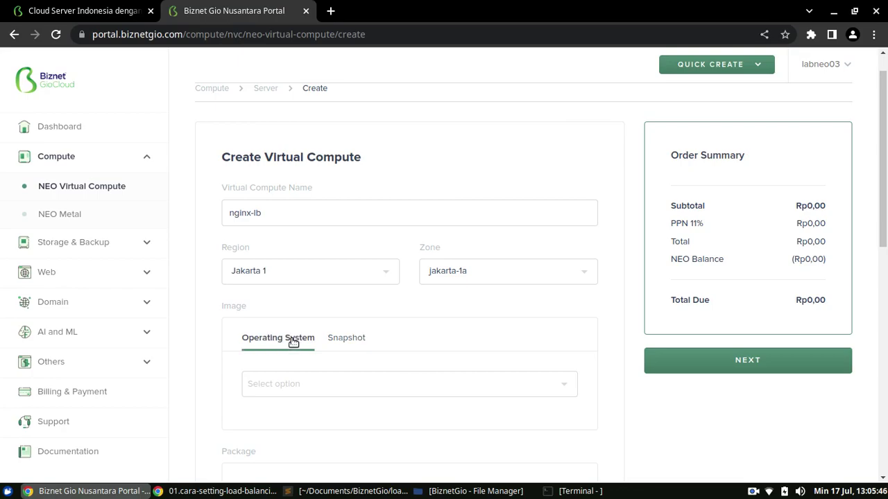
# - Choose Ubuntu 20.04 LTS as the server's operating system image
pyautogui.click(295, 384)
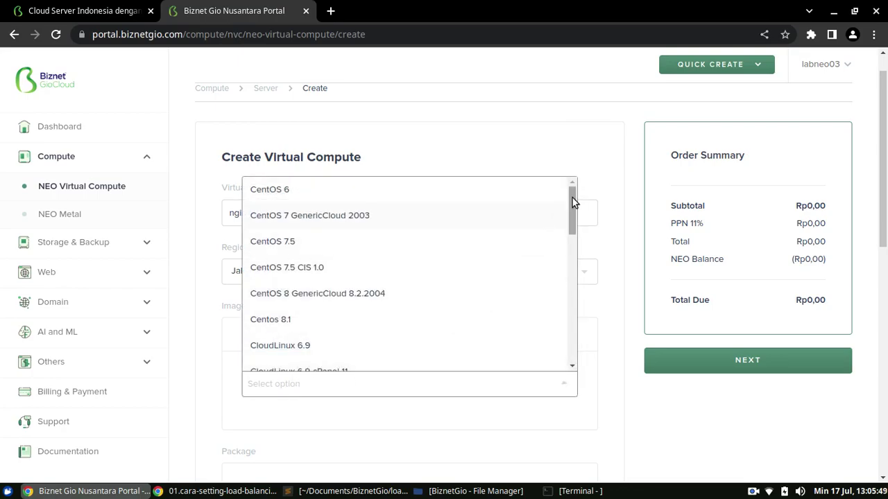
pyautogui.moveTo(572, 198); pyautogui.dragTo(566, 336)
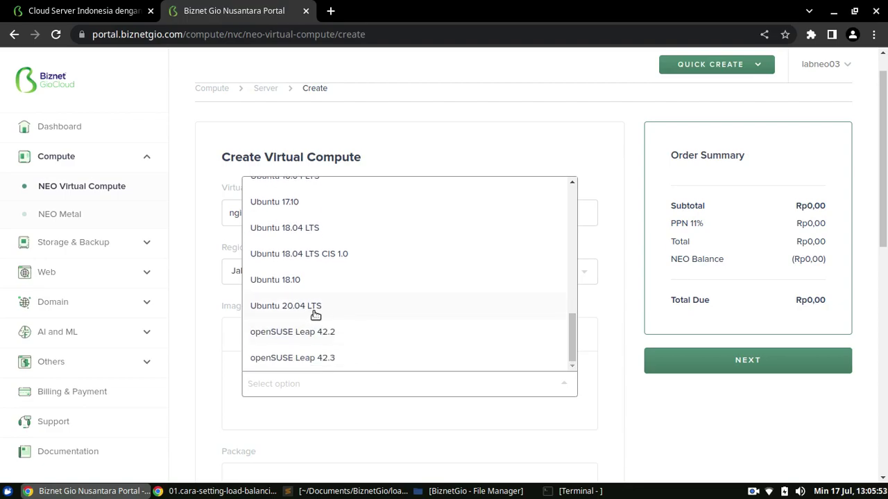
pyautogui.moveTo(571, 341); pyautogui.dragTo(523, 368)
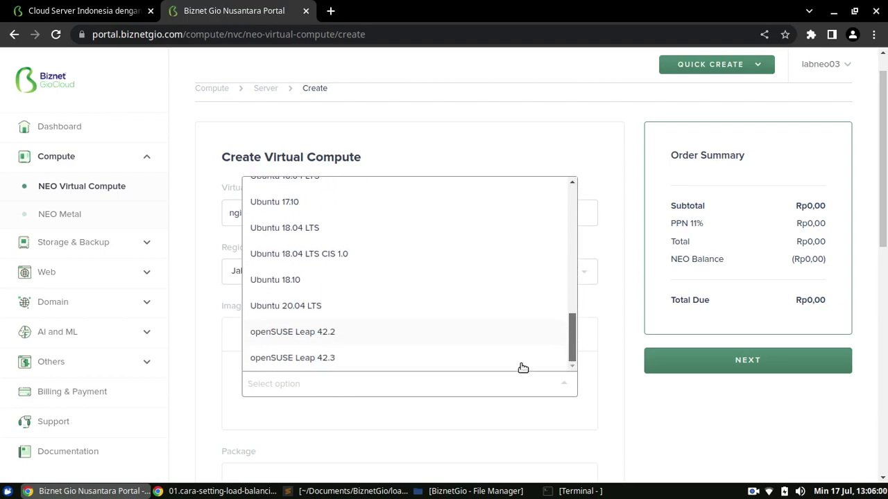
pyautogui.click(327, 306)
# - Set the package flavor to SS2.1
pyautogui.scroll(-3, 645, 419)
pyautogui.scroll(-3, 644, 424)
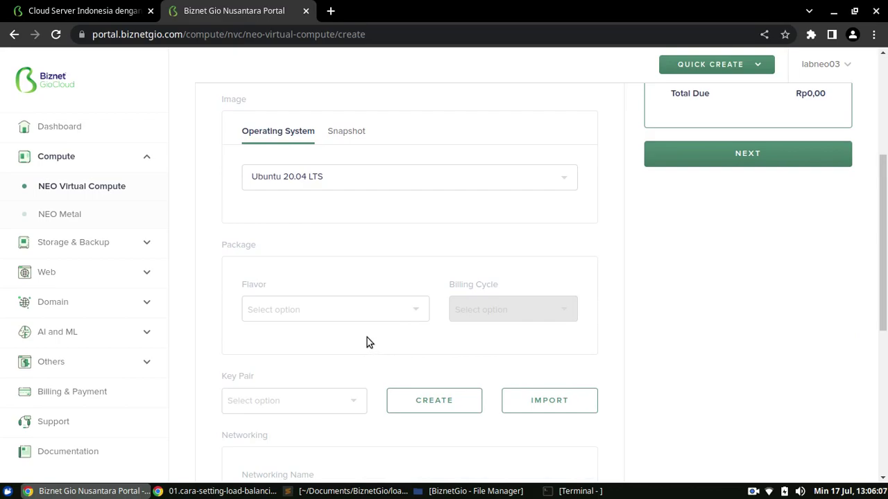
pyautogui.scroll(-2, 561, 331)
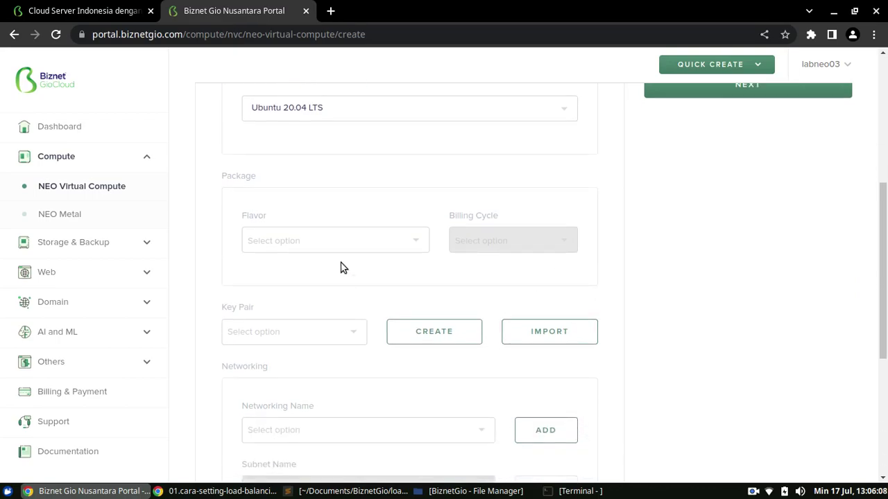
pyautogui.click(393, 248)
pyautogui.scroll(-1, 421, 279)
pyautogui.scroll(1, 417, 284)
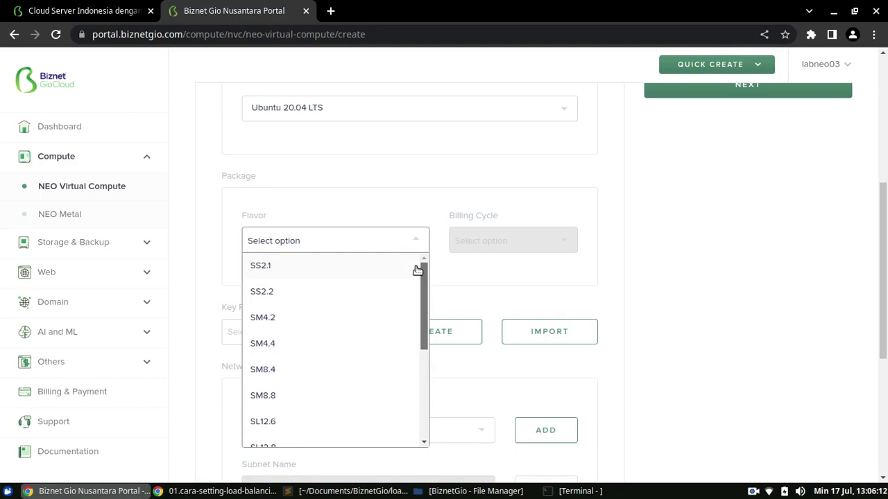
pyautogui.click(294, 267)
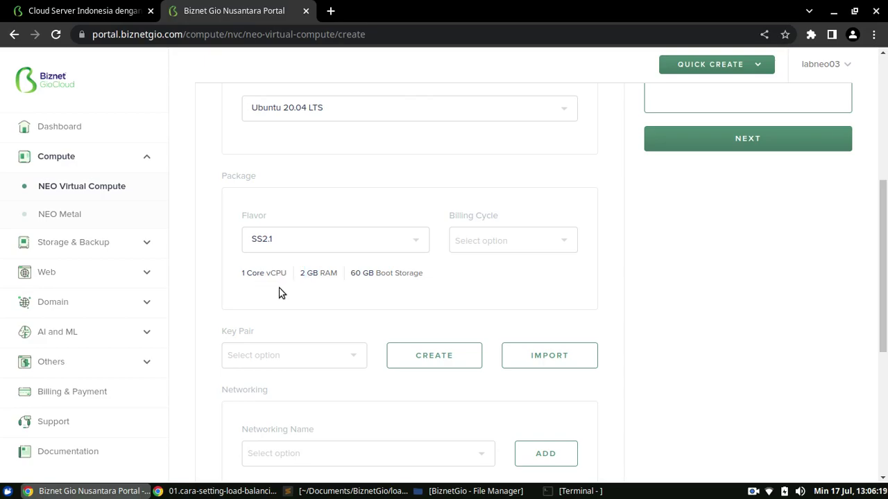
# - Try the ML64.16 flavor to view its specifications and set the flavor back to SS2.1
pyautogui.click(311, 239)
pyautogui.moveTo(422, 271); pyautogui.dragTo(367, 435)
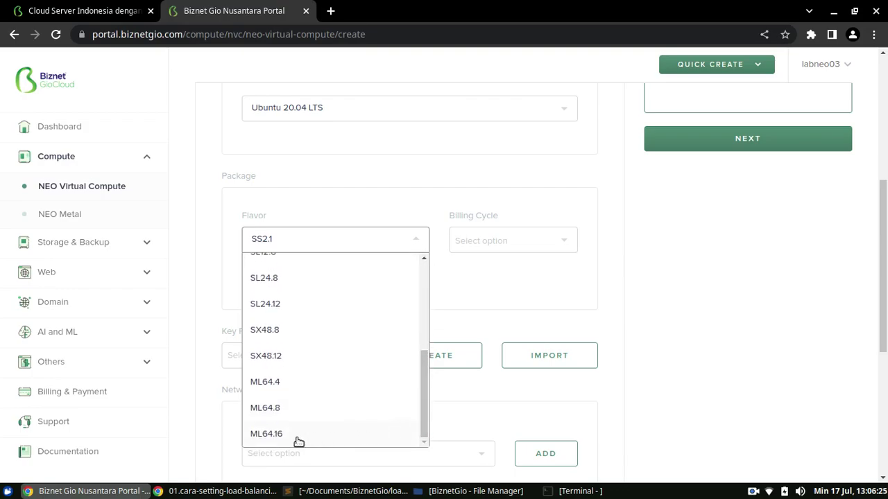
pyautogui.click(273, 437)
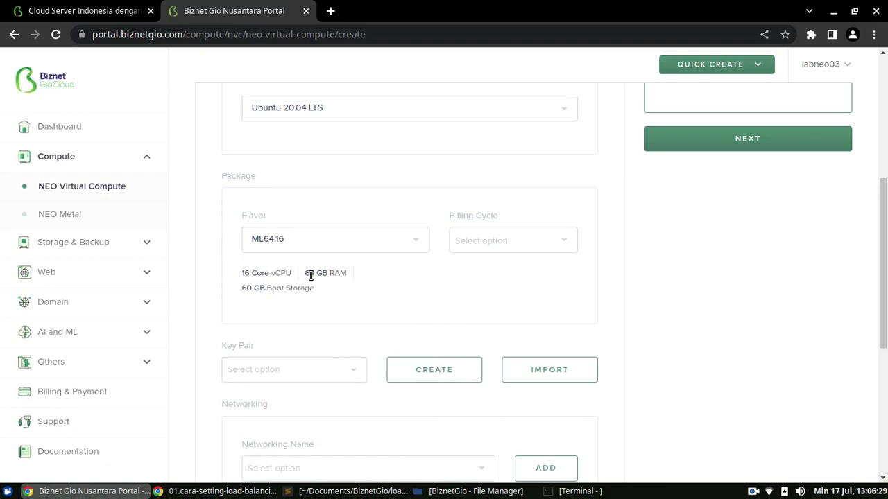
pyautogui.click(382, 239)
pyautogui.moveTo(424, 358); pyautogui.dragTo(439, 258)
pyautogui.click(359, 270)
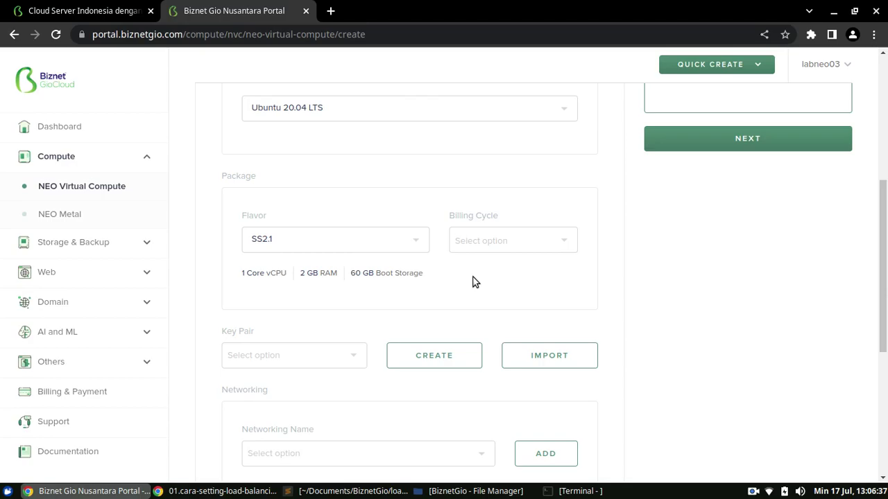
# - Compare the SS2.1 package prices by choosing the Hourly, Monthly, Quarterly and Annually billing cycles in turn
pyautogui.click(502, 247)
pyautogui.click(579, 250)
pyautogui.click(560, 253)
pyautogui.click(531, 266)
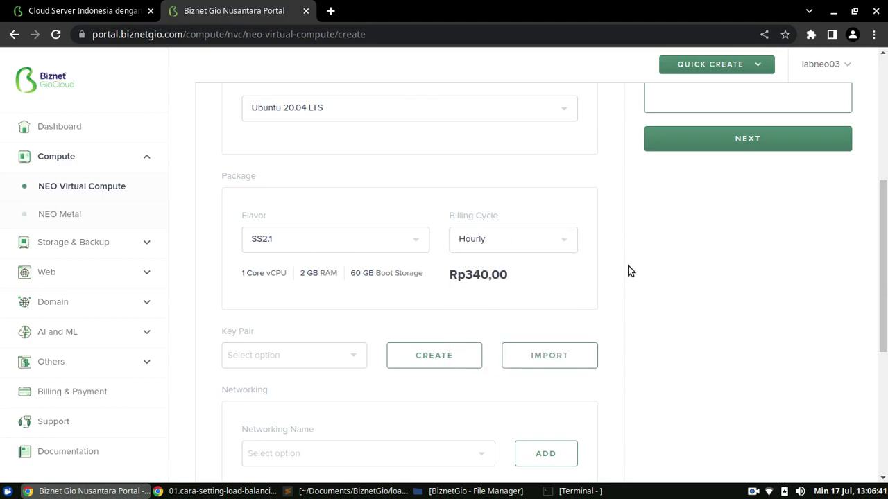
pyautogui.click(565, 246)
pyautogui.click(545, 291)
pyautogui.click(553, 249)
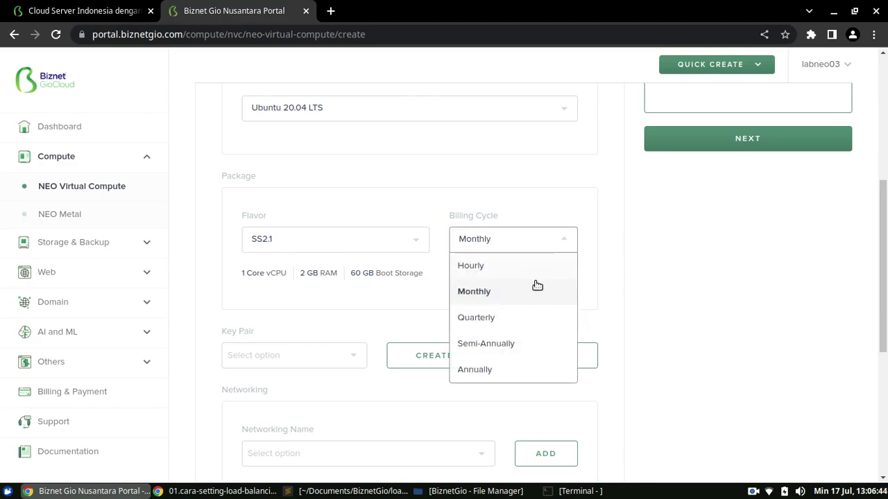
pyautogui.click(533, 321)
pyautogui.click(520, 247)
pyautogui.click(477, 369)
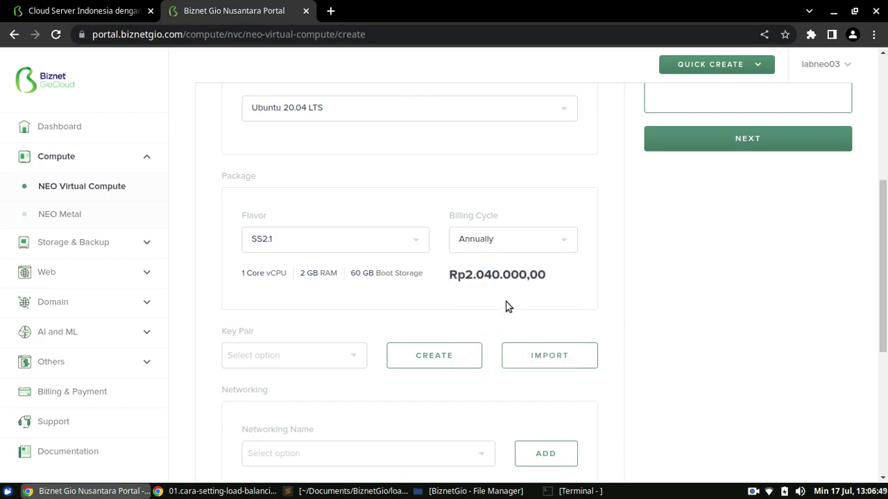
# - Switch the billing cycle back to Hourly to view its price and settle on Monthly
pyautogui.click(489, 249)
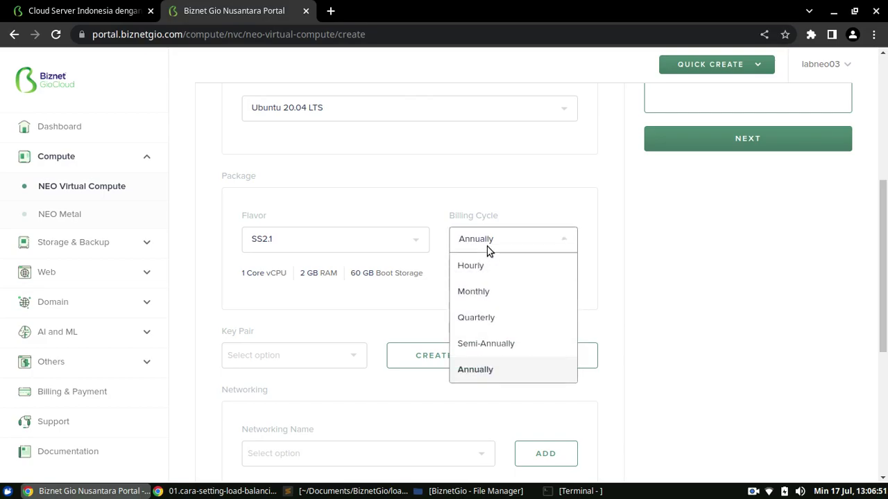
pyautogui.click(527, 271)
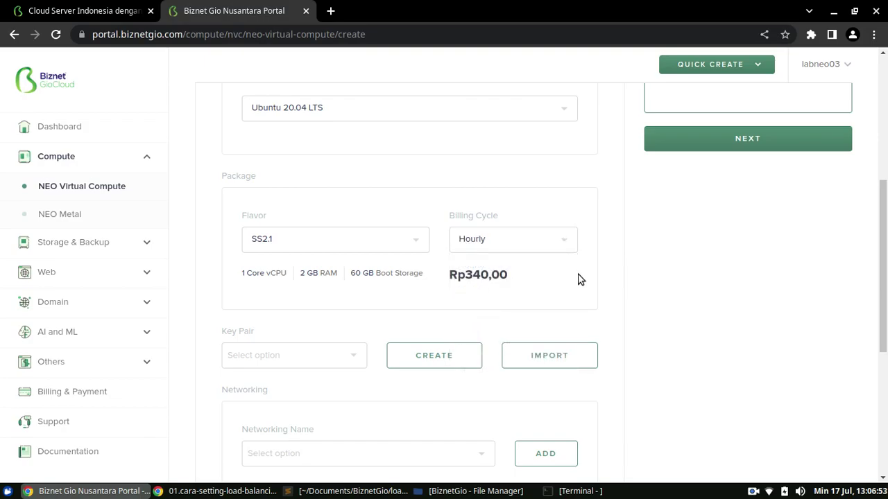
pyautogui.click(548, 246)
pyautogui.click(532, 296)
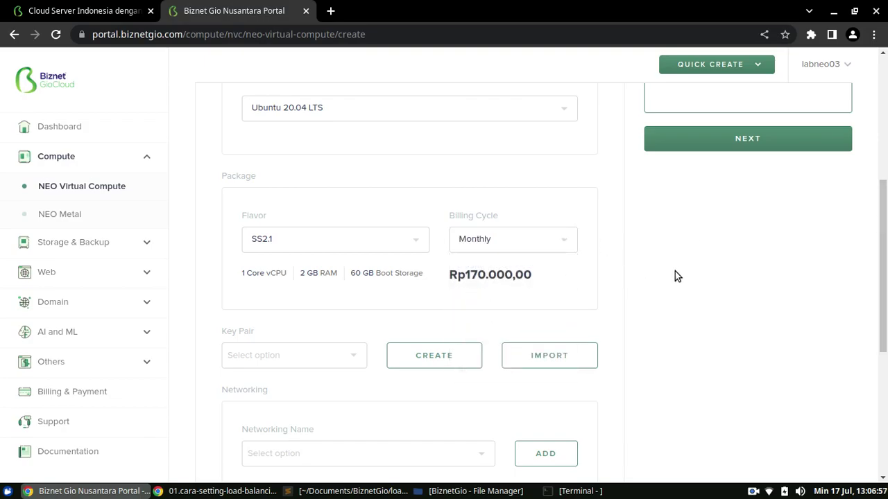
# - Create a new key pair named mylaptop for the server
pyautogui.scroll(-3, 657, 260)
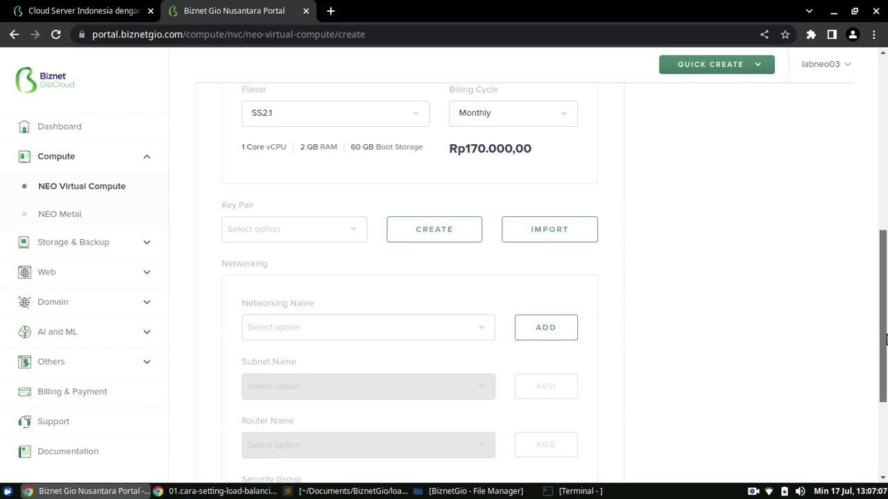
pyautogui.scroll(1, 881, 323)
pyautogui.click(327, 241)
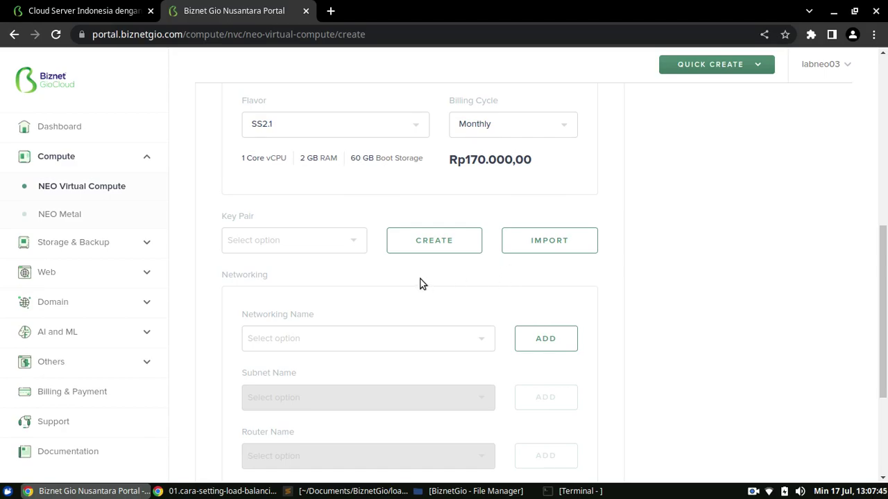
pyautogui.click(434, 247)
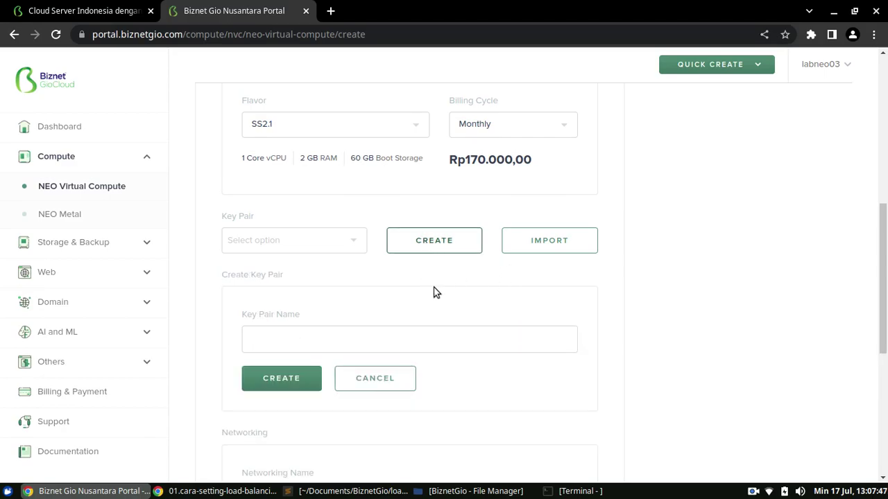
pyautogui.scroll(-1, 451, 278)
pyautogui.click(434, 305)
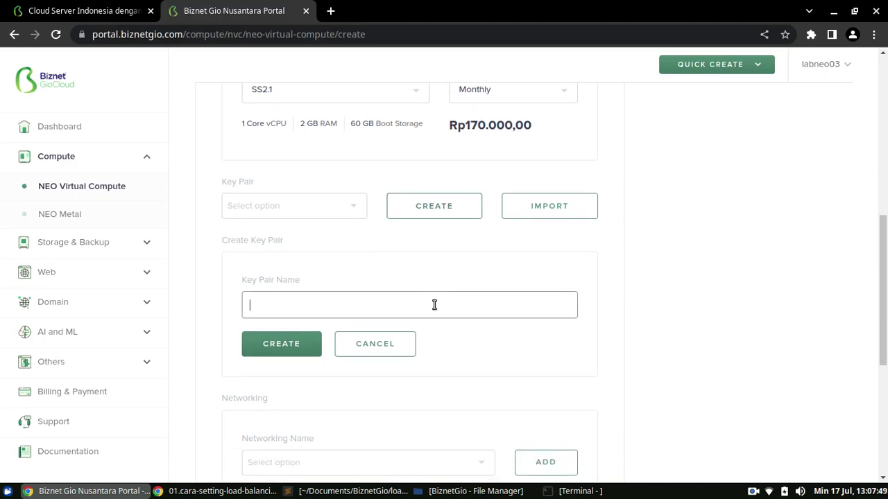
pyautogui.write('b')
pyautogui.write('myla')
pyautogui.write('ptop')
pyautogui.click(508, 351)
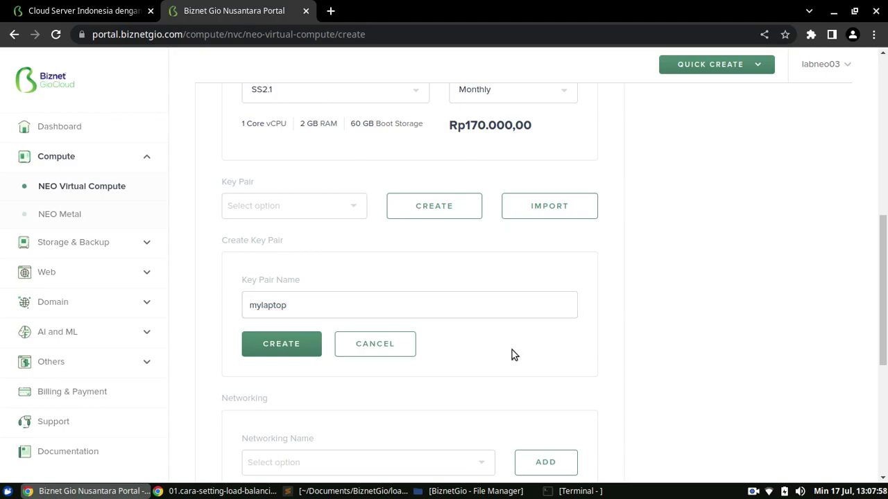
pyautogui.click(303, 354)
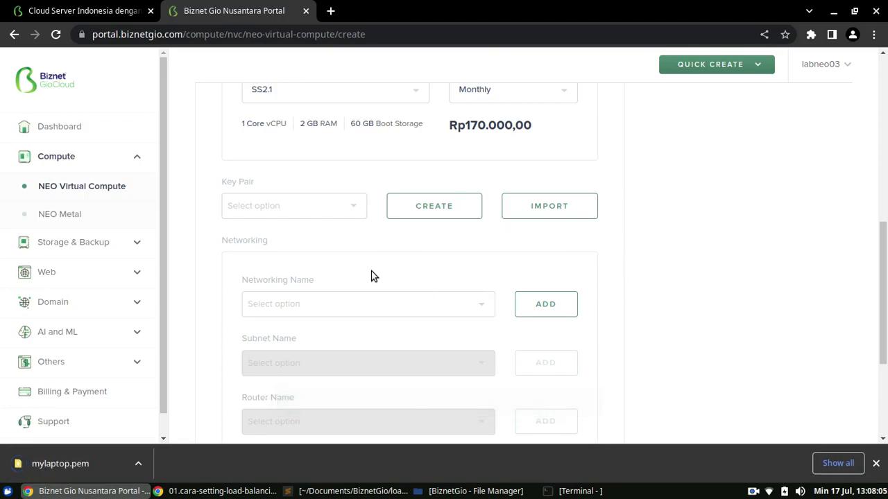
pyautogui.scroll(-1, 326, 313)
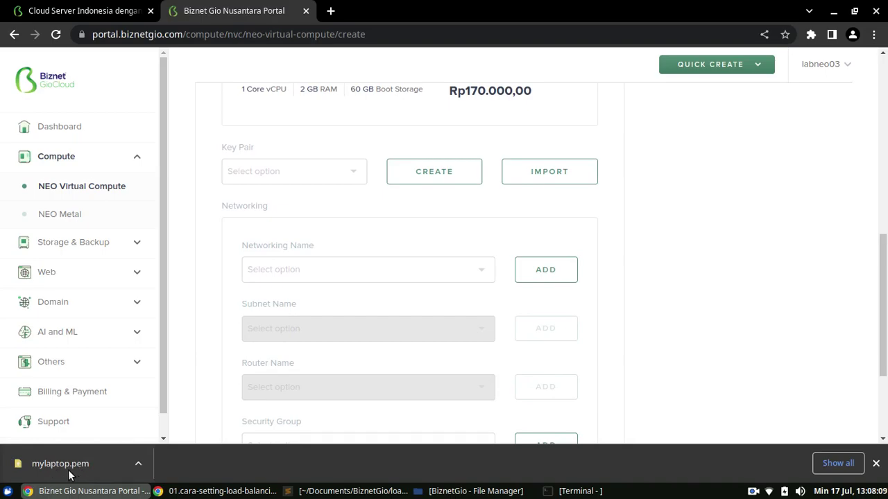
# - Select the mylaptop key pair for the server
pyautogui.click(349, 183)
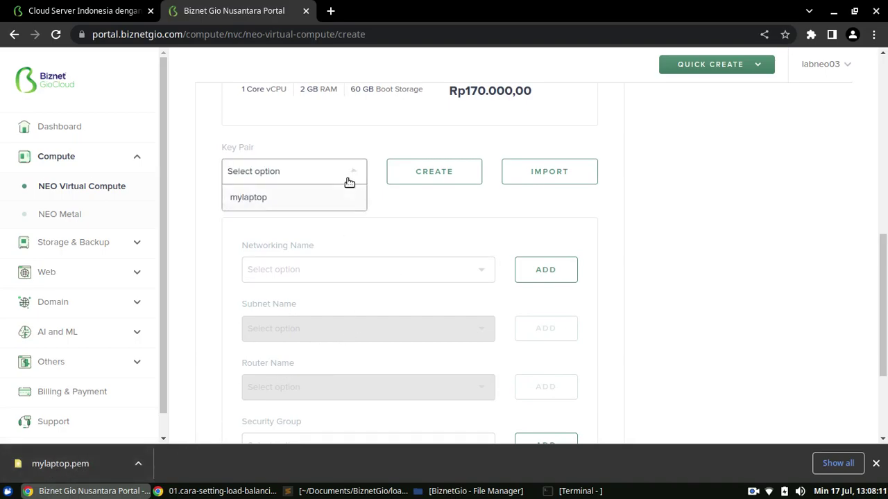
pyautogui.click(319, 200)
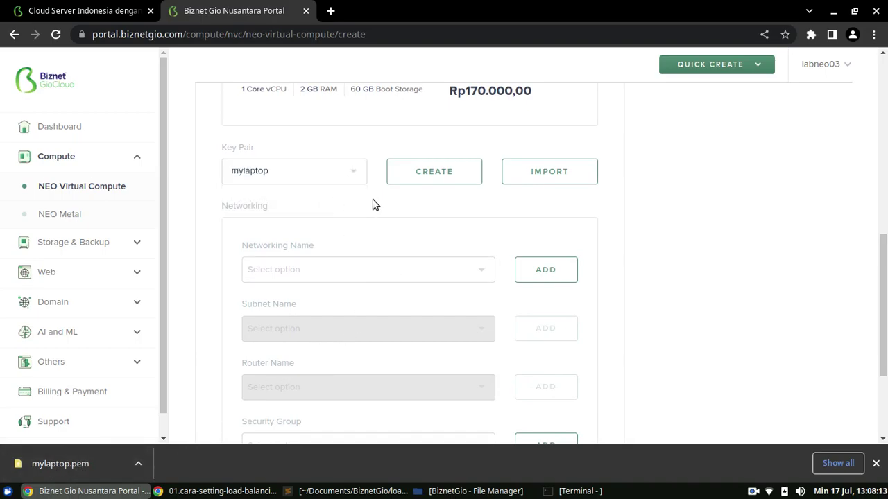
# - Check which existing networks are available for the server in the networking settings
pyautogui.scroll(-1, 738, 243)
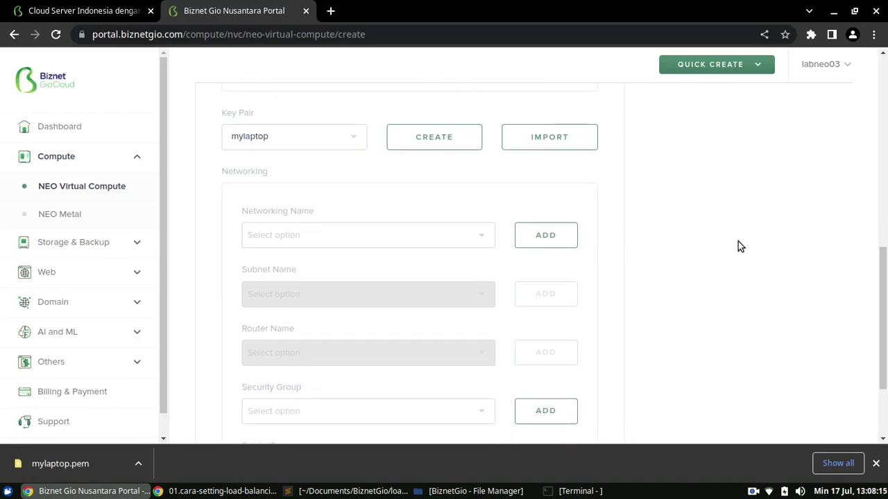
pyautogui.moveTo(884, 305); pyautogui.dragTo(885, 330)
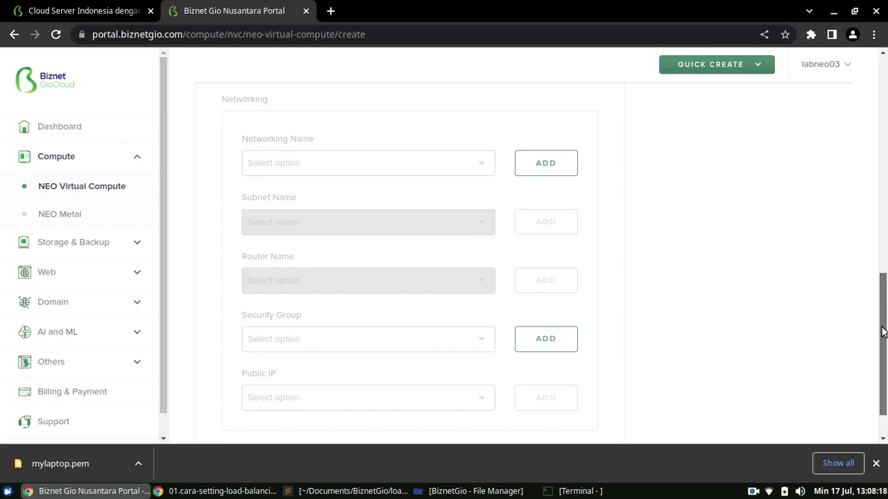
pyautogui.click(419, 163)
pyautogui.click(430, 135)
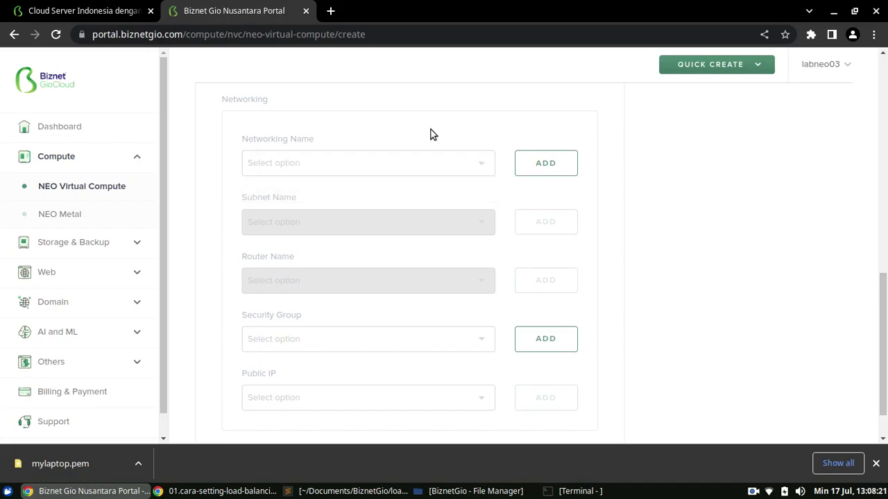
pyautogui.moveTo(884, 327); pyautogui.dragTo(884, 333)
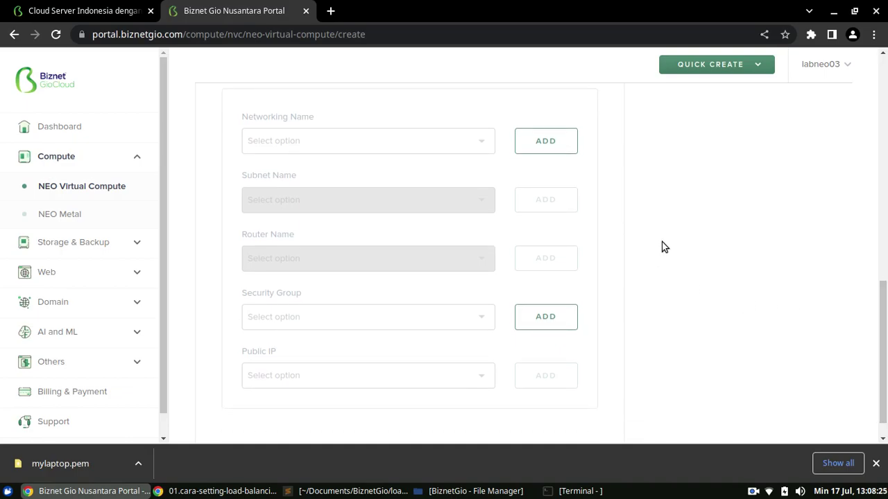
pyautogui.click(417, 143)
pyautogui.click(643, 198)
# - Create a new network named net-web and select it as the server's network
pyautogui.click(560, 148)
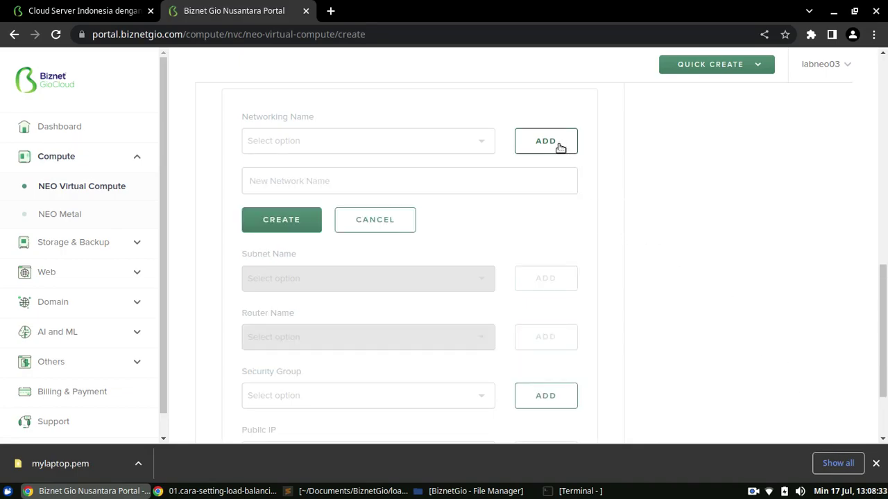
pyautogui.click(486, 177)
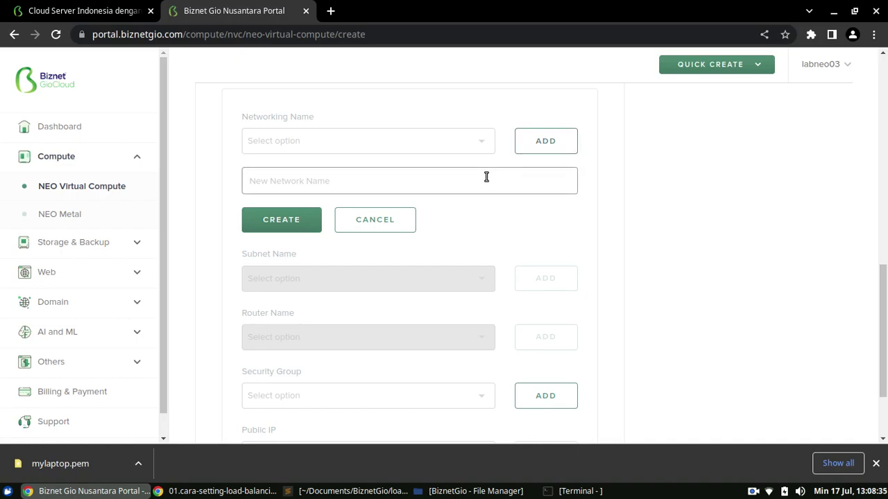
pyautogui.write('net-web')
pyautogui.click(292, 226)
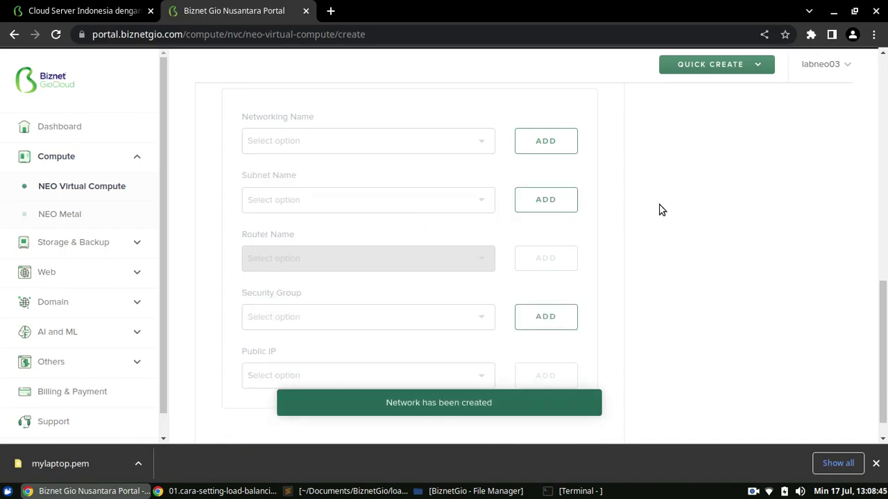
pyautogui.click(469, 139)
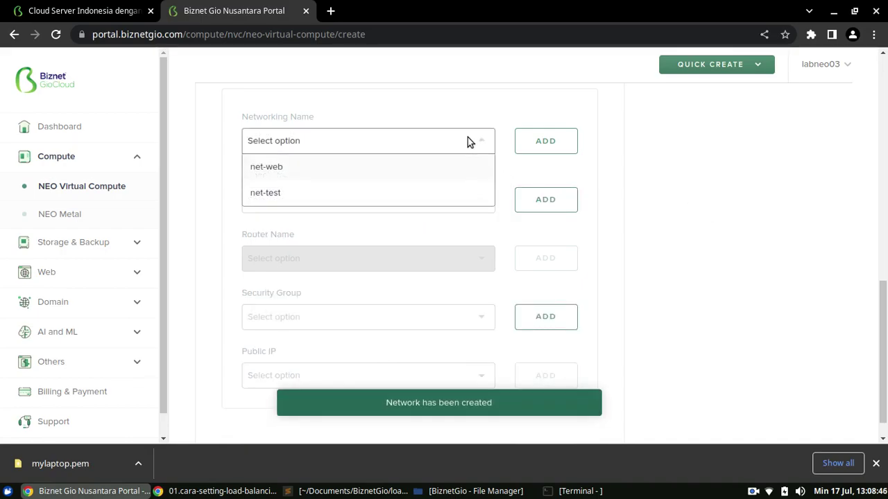
pyautogui.click(411, 173)
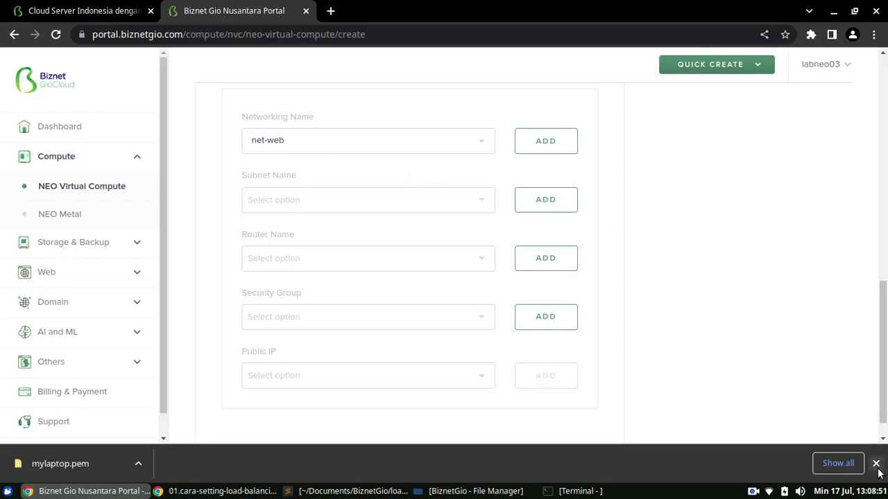
# - Check the subnets available for net-web and start a new one named subnet-web1
pyautogui.scroll(-1, 802, 336)
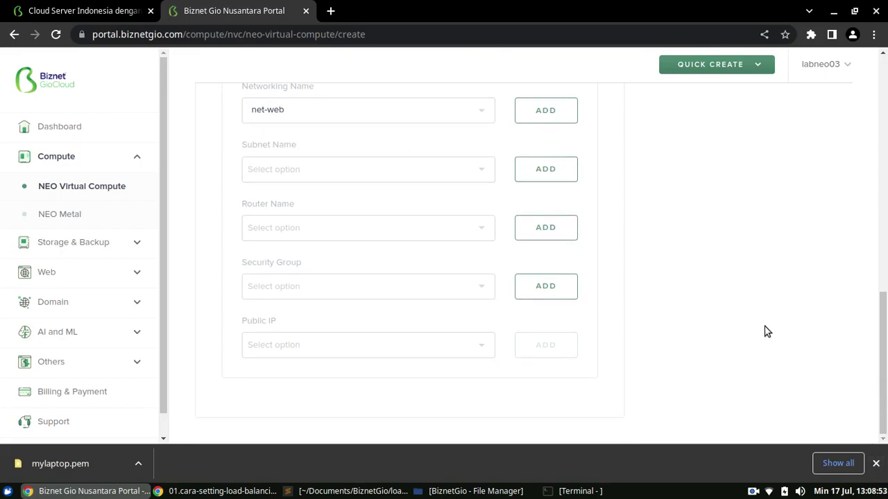
pyautogui.click(458, 173)
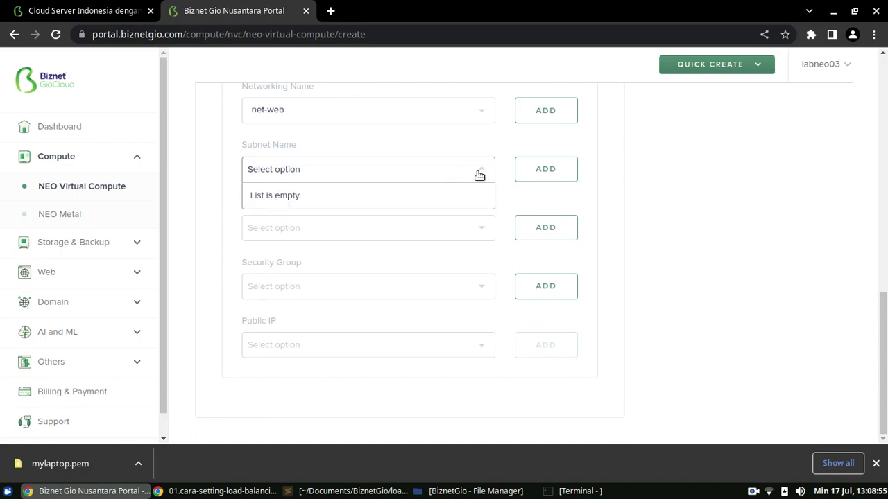
pyautogui.click(685, 229)
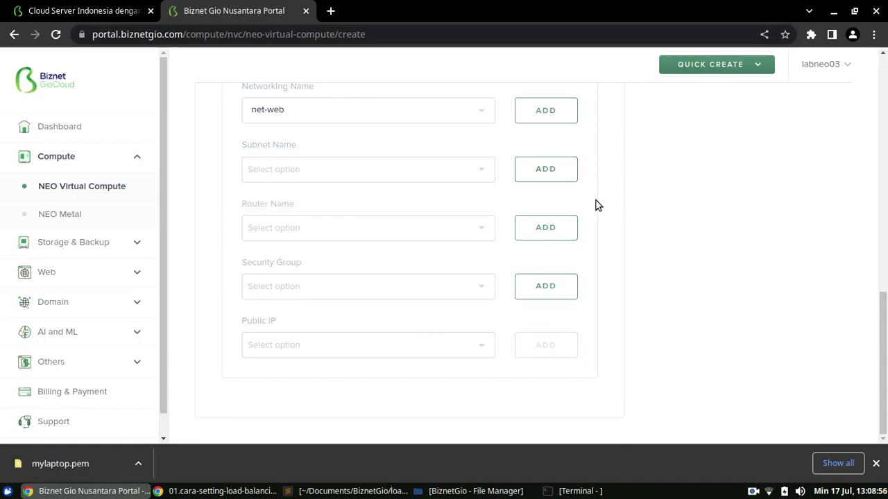
pyautogui.click(546, 170)
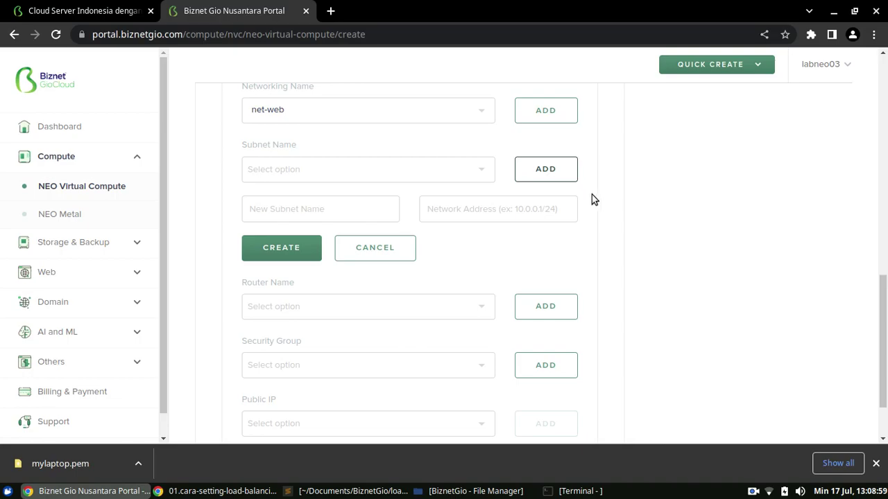
pyautogui.click(343, 209)
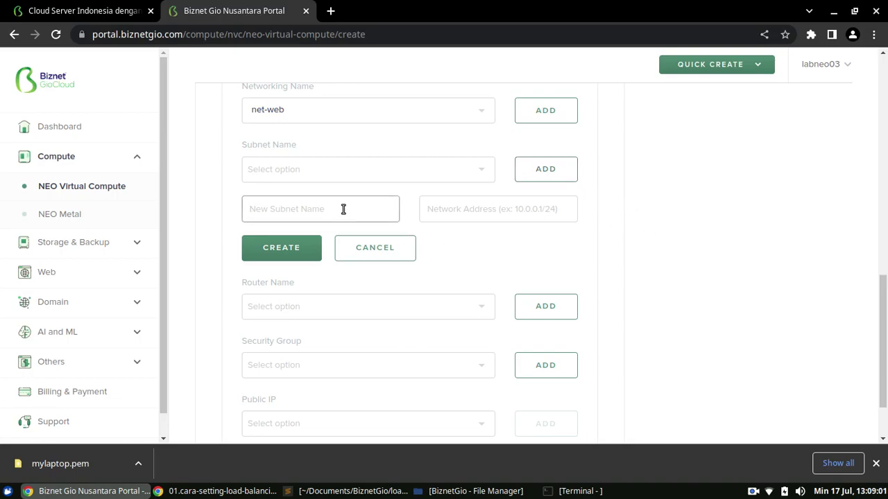
pyautogui.write('subnet-web')
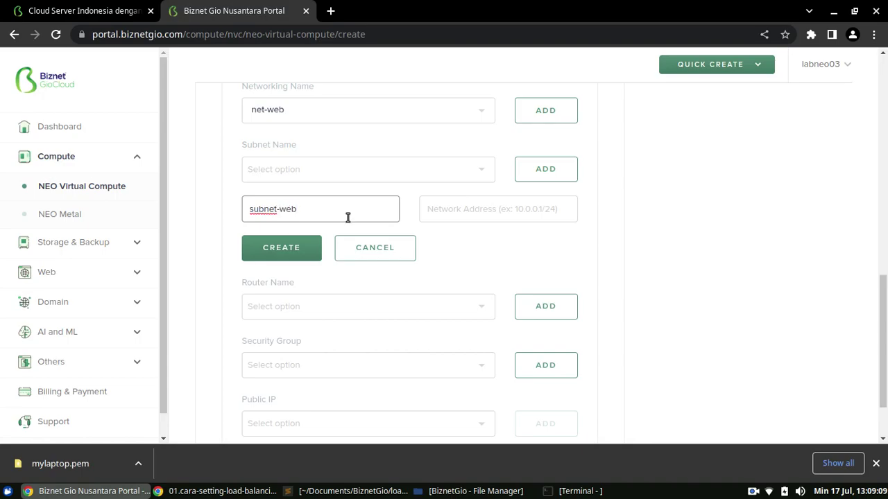
pyautogui.write('1')
# - Create the subnet with the network address 10.0.0.1/24 and select it for the server
pyautogui.click(466, 235)
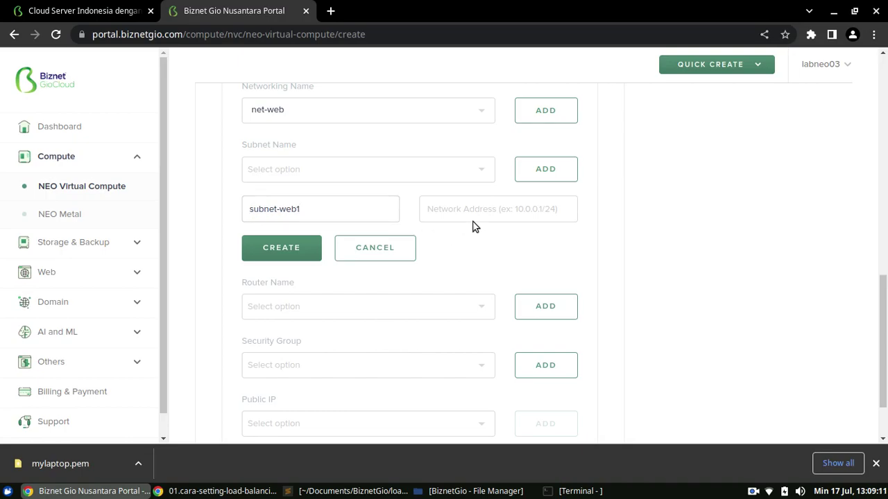
pyautogui.click(450, 211)
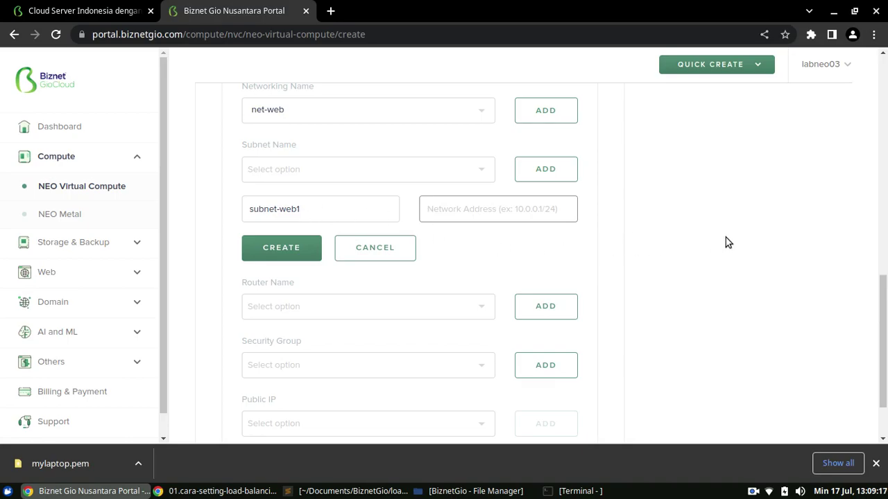
pyautogui.write('10.0.0')
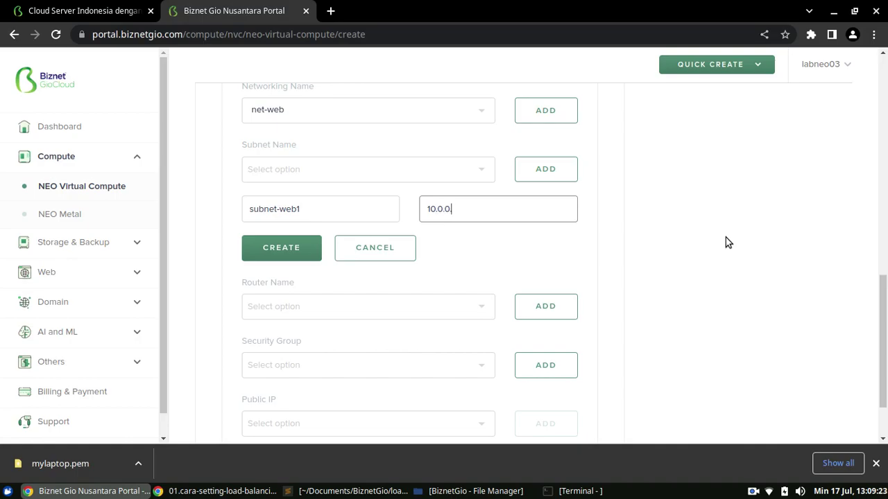
pyautogui.write('.1/24')
pyautogui.click(489, 247)
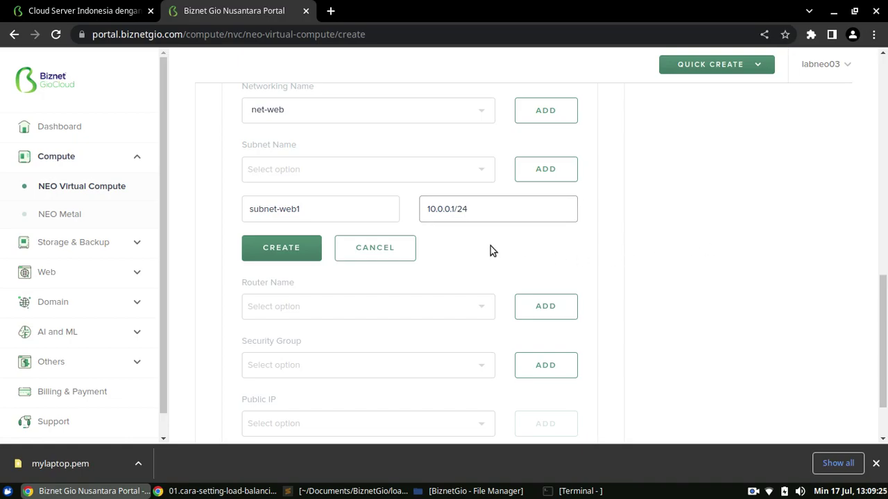
pyautogui.click(293, 253)
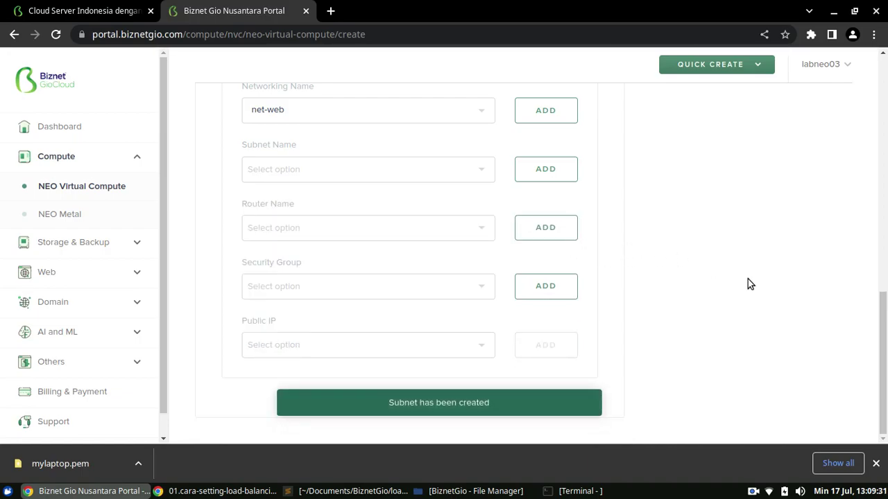
pyautogui.click(432, 204)
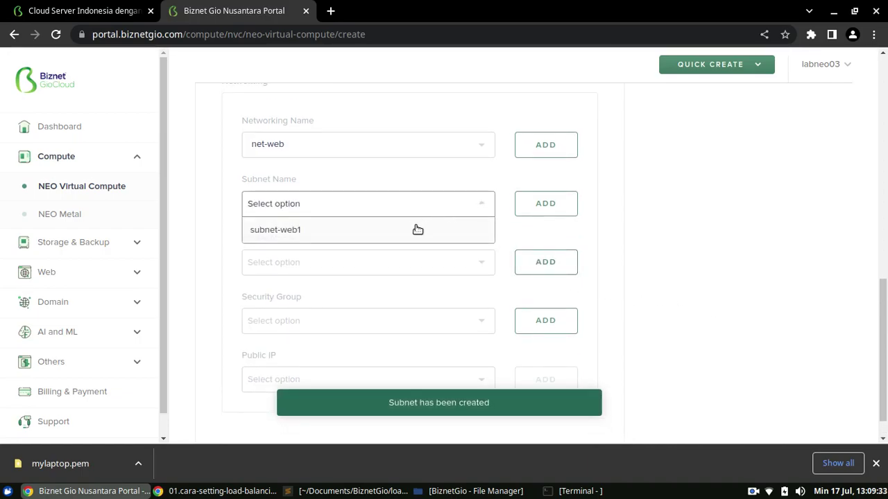
pyautogui.click(412, 235)
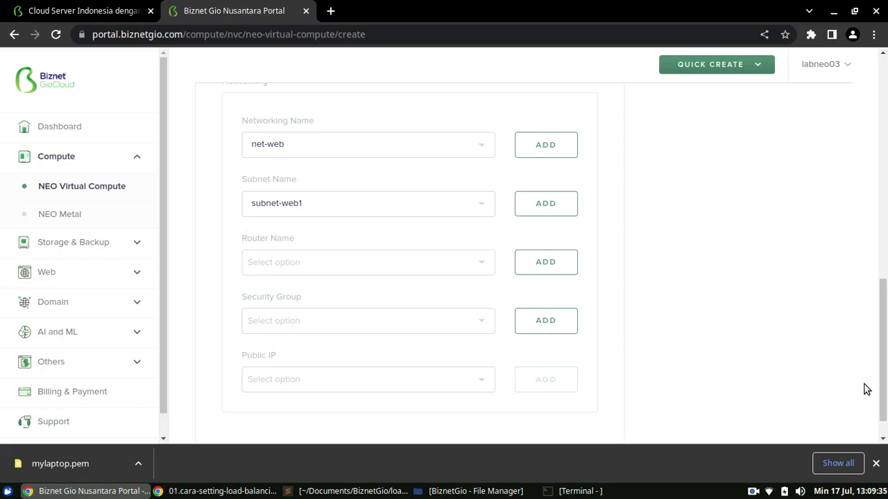
# - Check the existing routers and start a new one named router-web
pyautogui.scroll(-1, 757, 220)
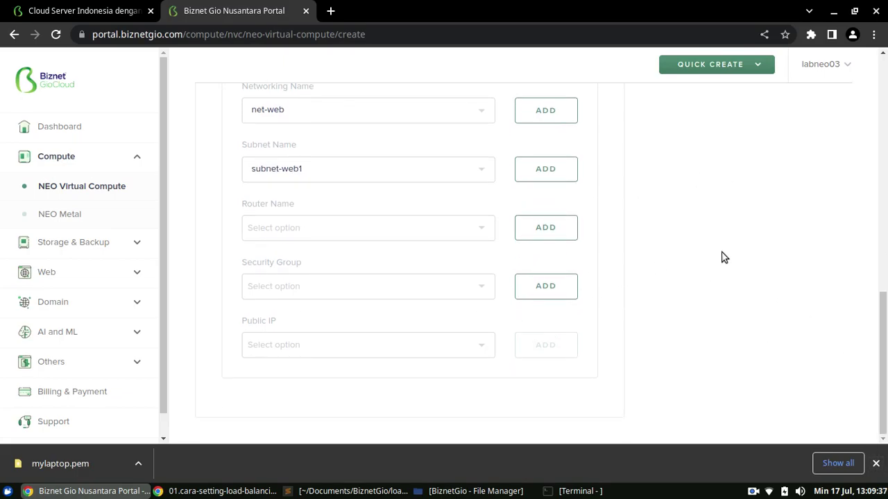
pyautogui.click(460, 227)
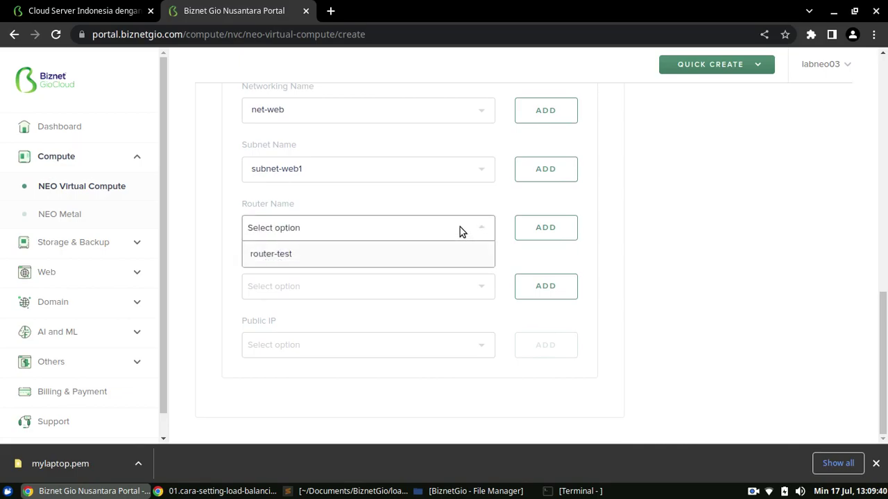
pyautogui.click(534, 228)
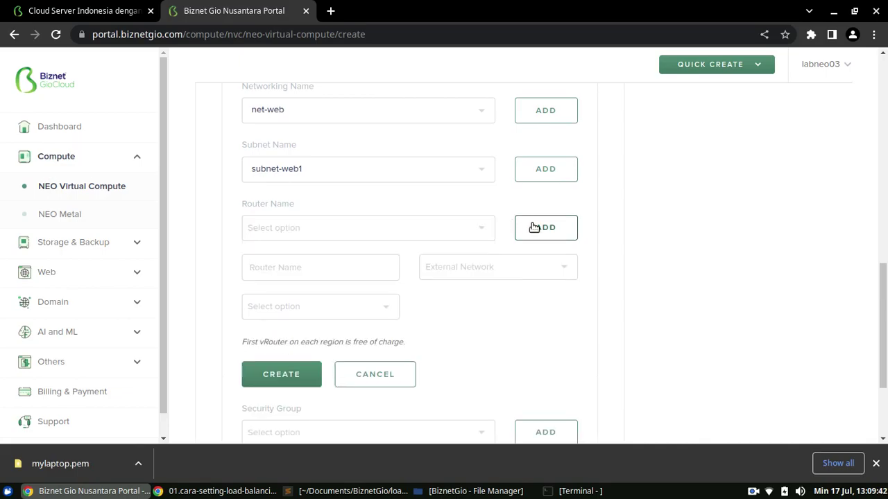
pyautogui.click(352, 274)
pyautogui.write('route')
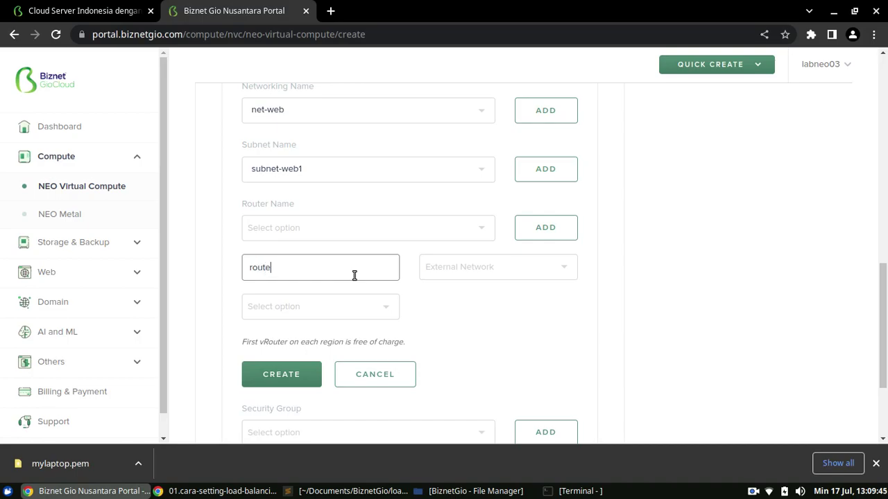
pyautogui.write('r-web')
# - Set the new router's external network to Public Network and its billing cycle to Monthly
pyautogui.click(451, 278)
pyautogui.click(461, 268)
pyautogui.click(462, 267)
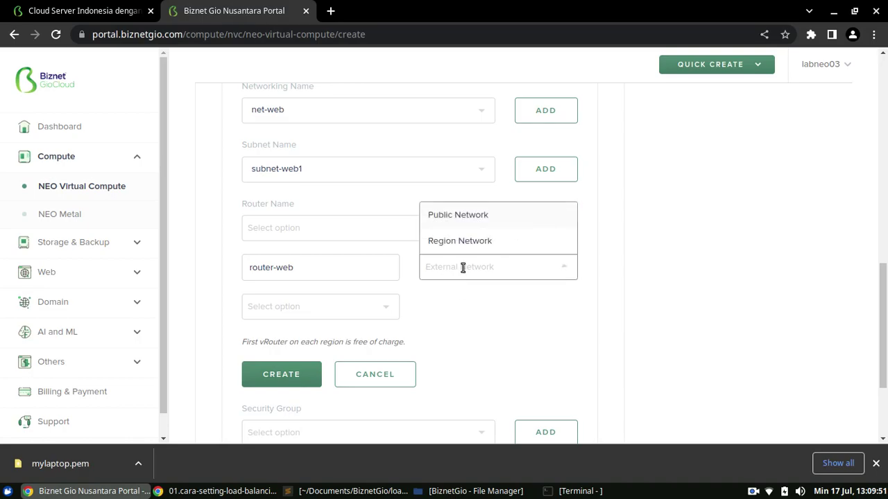
pyautogui.click(470, 219)
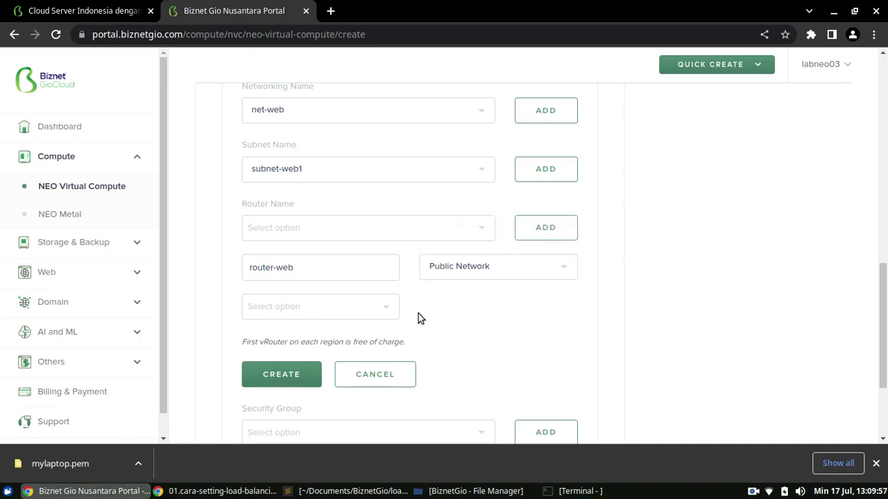
pyautogui.click(362, 313)
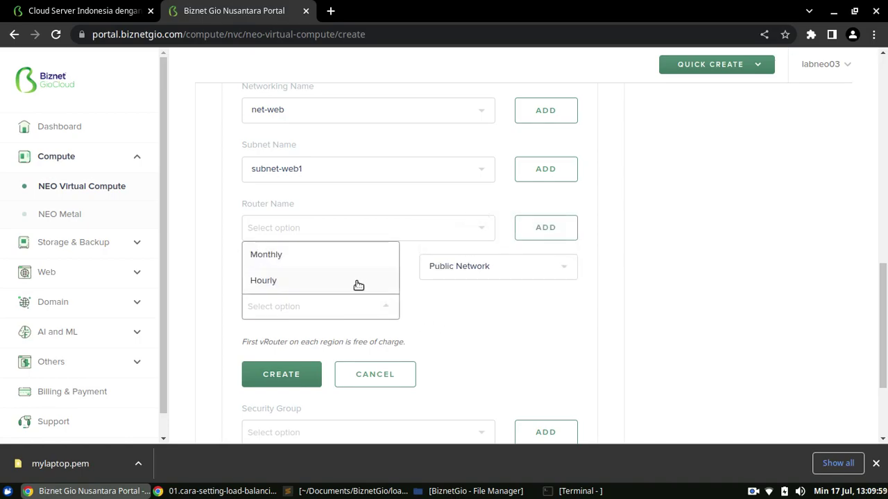
pyautogui.click(360, 312)
pyautogui.click(360, 312)
pyautogui.click(337, 255)
# - Create the router-web router and select it as the server's router
pyautogui.scroll(-2, 729, 254)
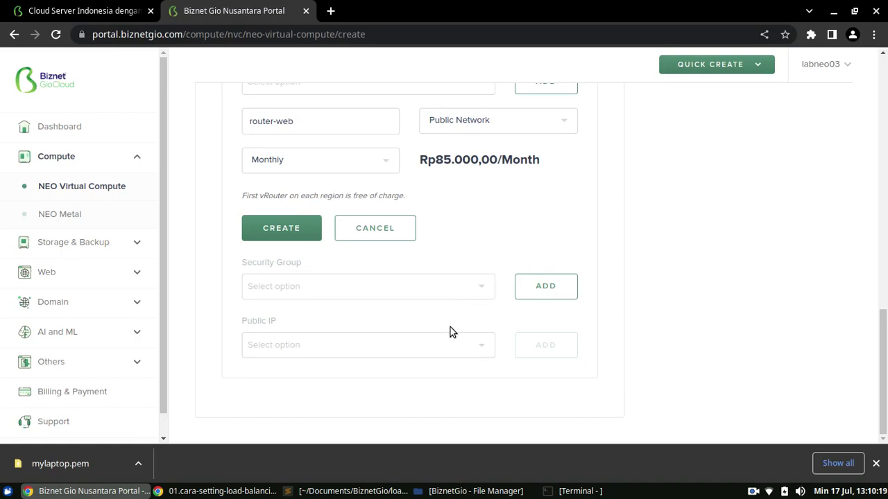
pyautogui.click(308, 230)
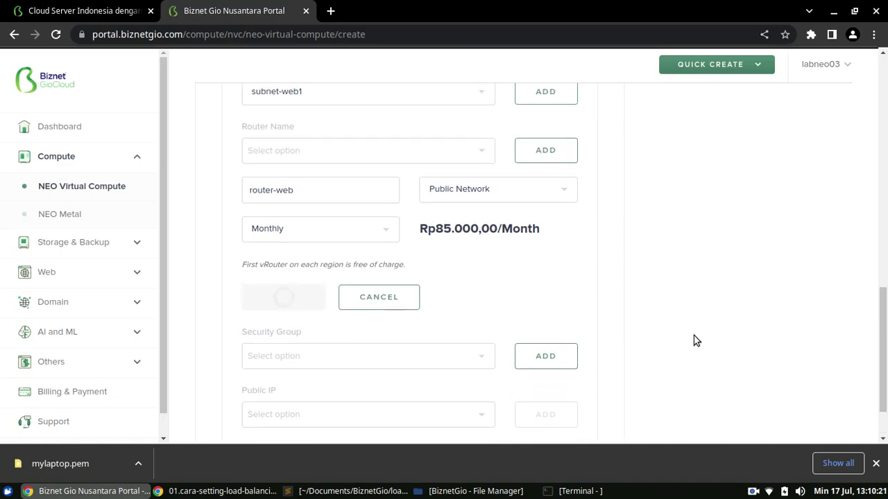
pyautogui.scroll(1, 696, 340)
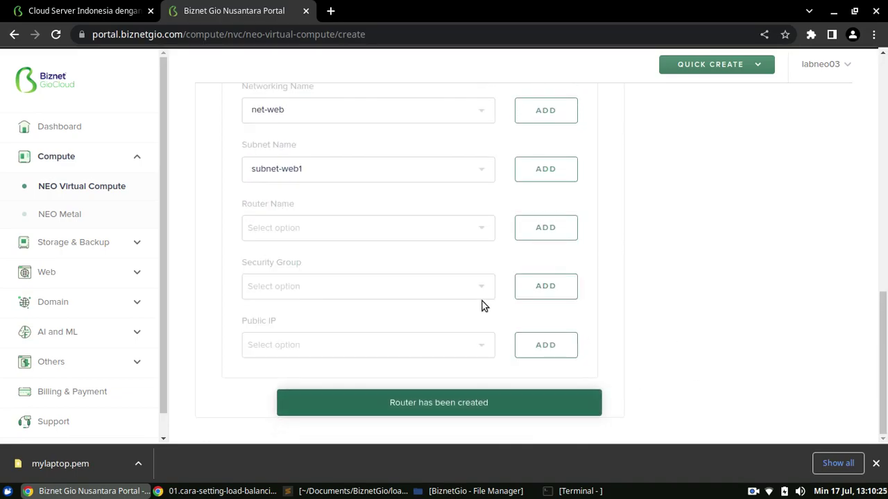
pyautogui.click(419, 229)
pyautogui.click(401, 261)
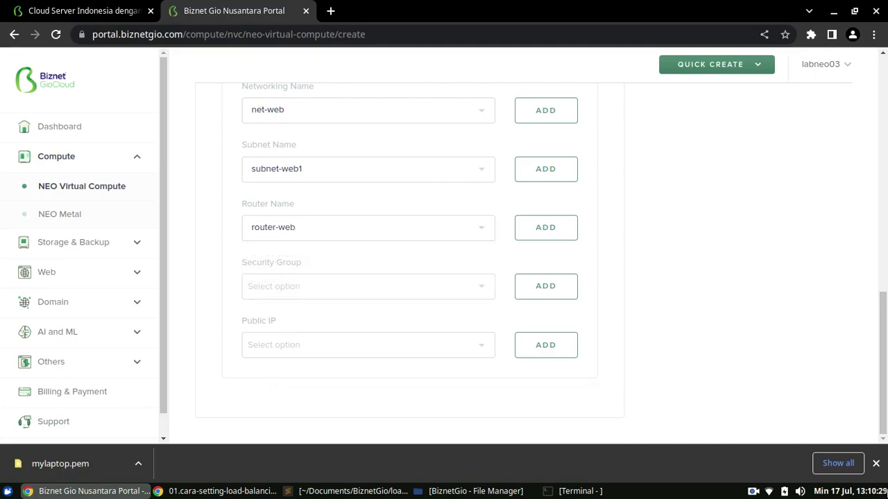
# - Check the existing security groups and start a new one named secgroup-web
pyautogui.click(416, 286)
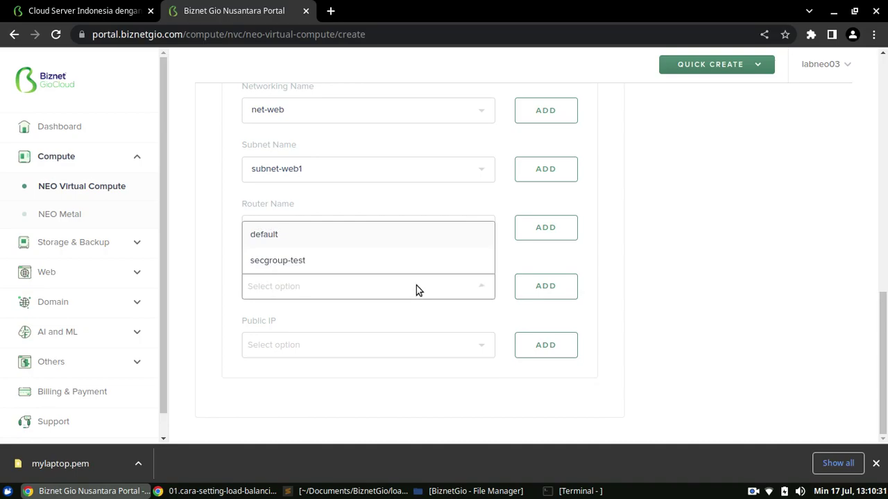
pyautogui.click(409, 326)
pyautogui.click(403, 294)
pyautogui.click(376, 319)
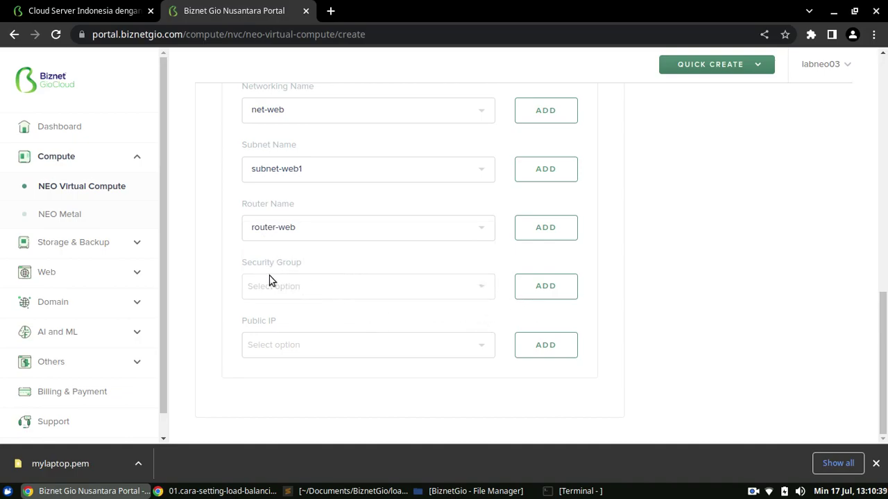
pyautogui.click(544, 298)
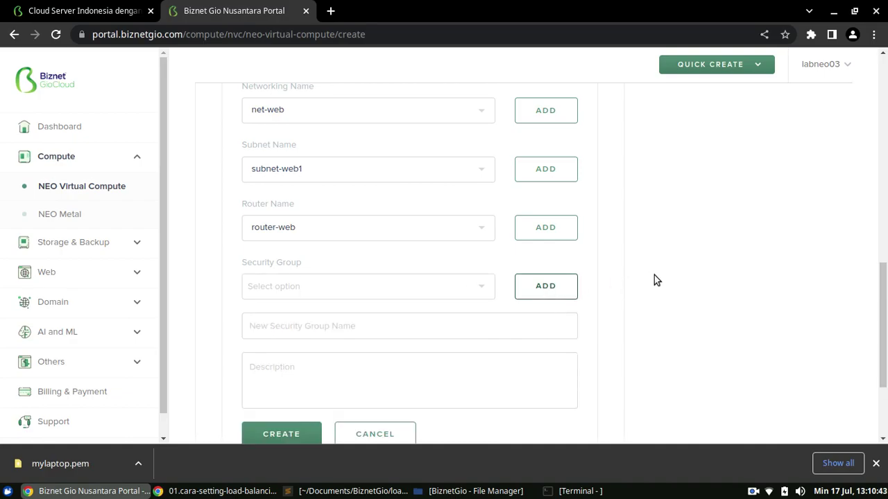
pyautogui.scroll(-3, 654, 277)
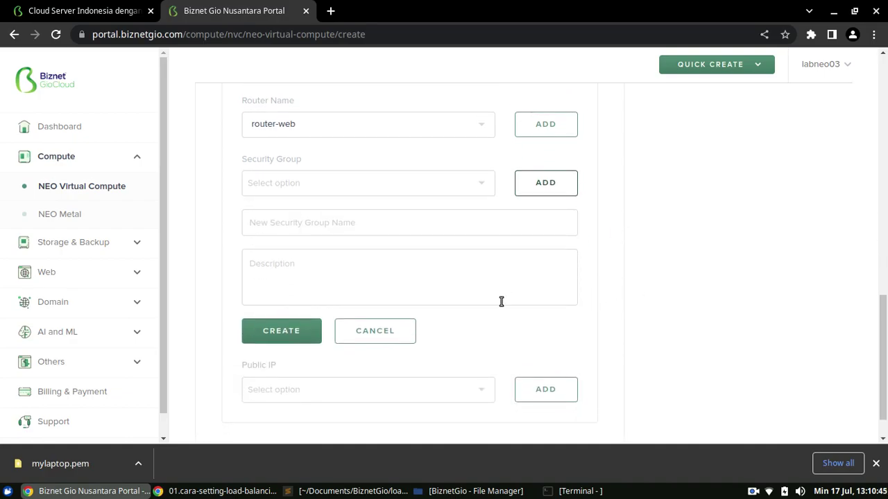
pyautogui.click(377, 219)
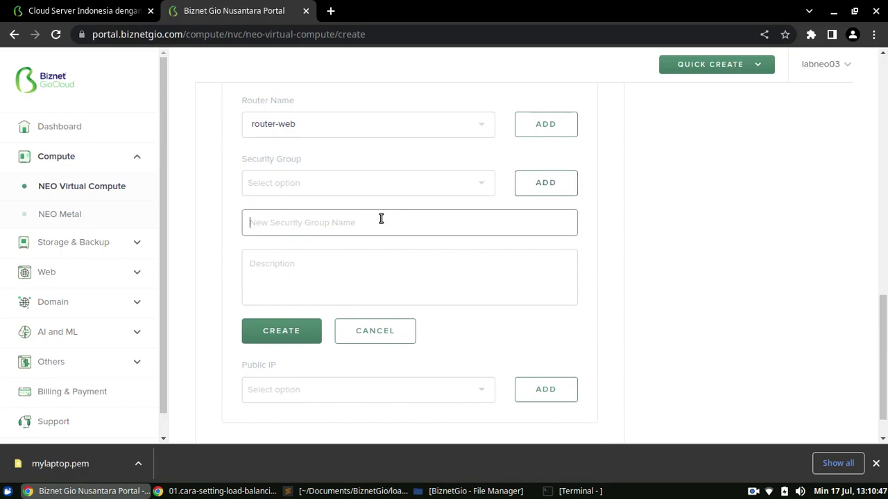
pyautogui.write('secgrou')
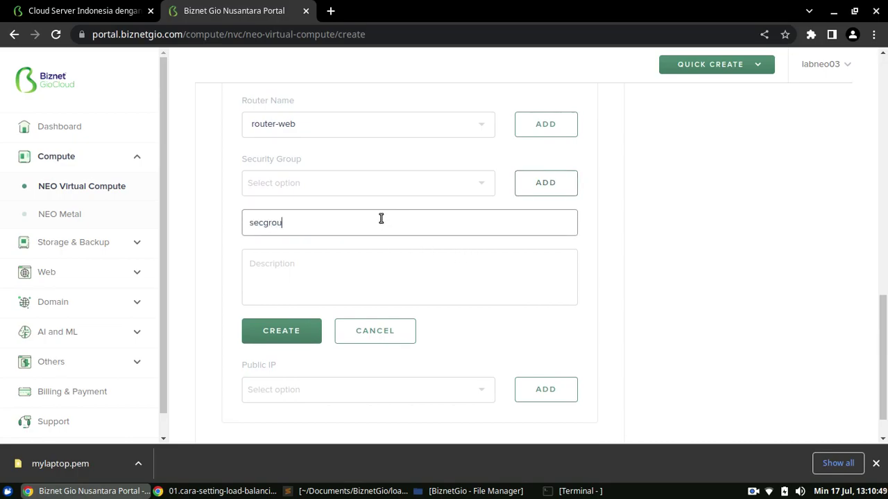
pyautogui.write('p-web')
# - Create the secgroup-web security group without a description and select it for the server
pyautogui.click(364, 259)
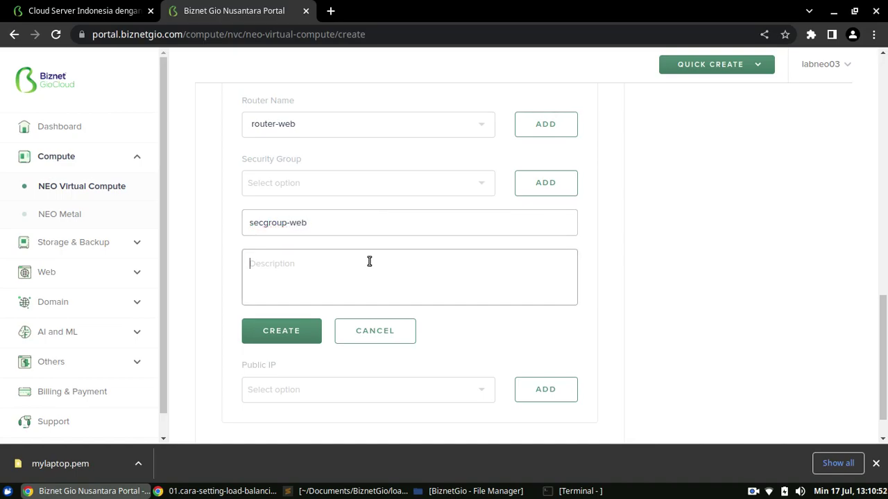
pyautogui.click(289, 336)
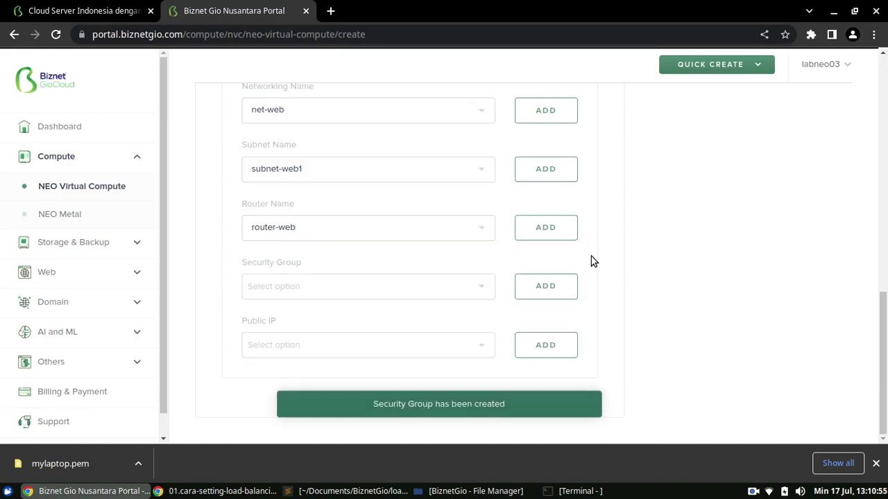
pyautogui.click(469, 287)
pyautogui.click(315, 262)
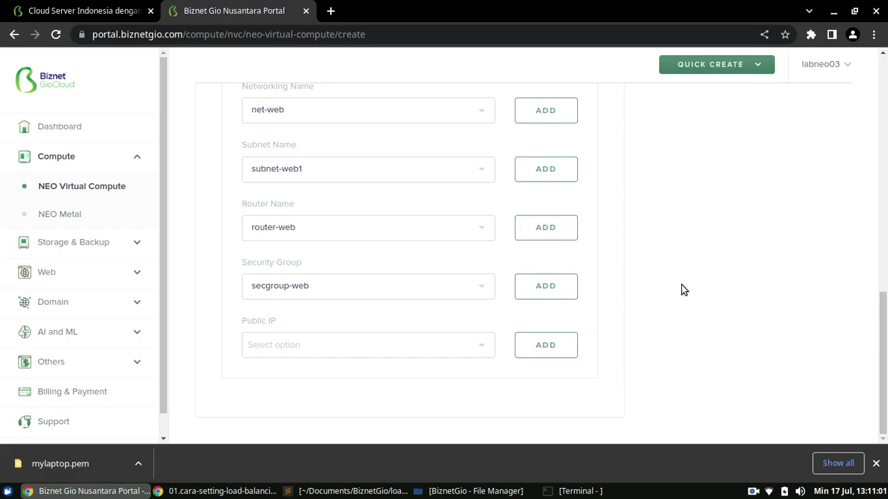
# - Add a new public IP with the Monthly billing cycle and select it for the server
pyautogui.click(339, 347)
pyautogui.click(347, 401)
pyautogui.click(547, 349)
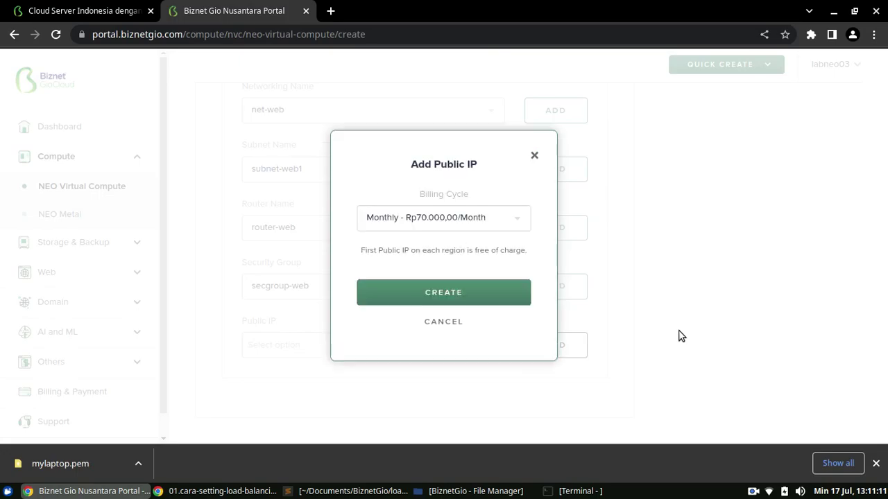
pyautogui.click(494, 221)
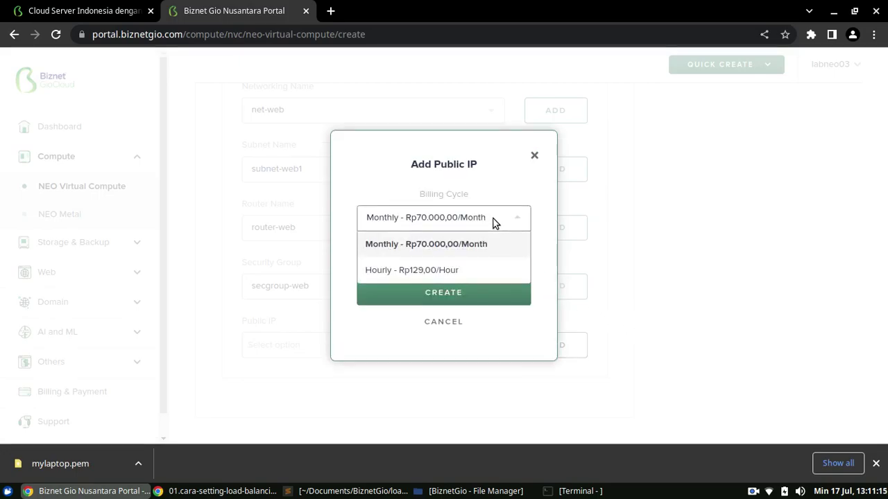
pyautogui.click(494, 221)
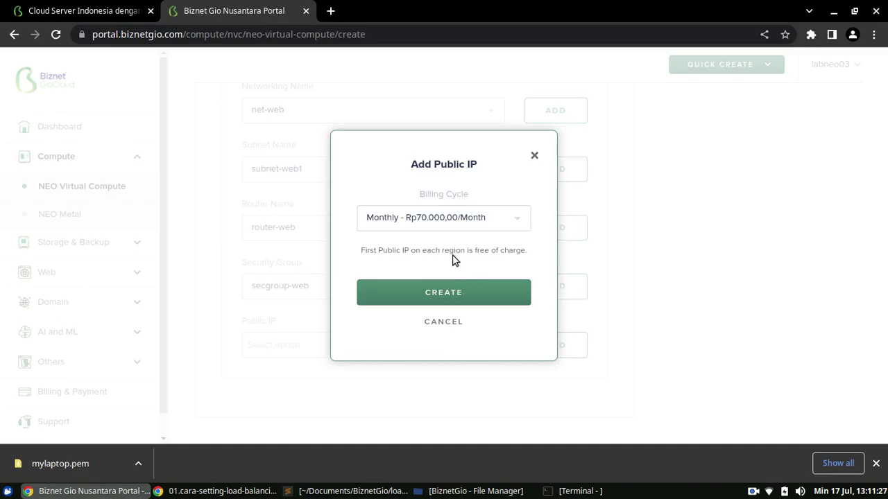
pyautogui.click(466, 292)
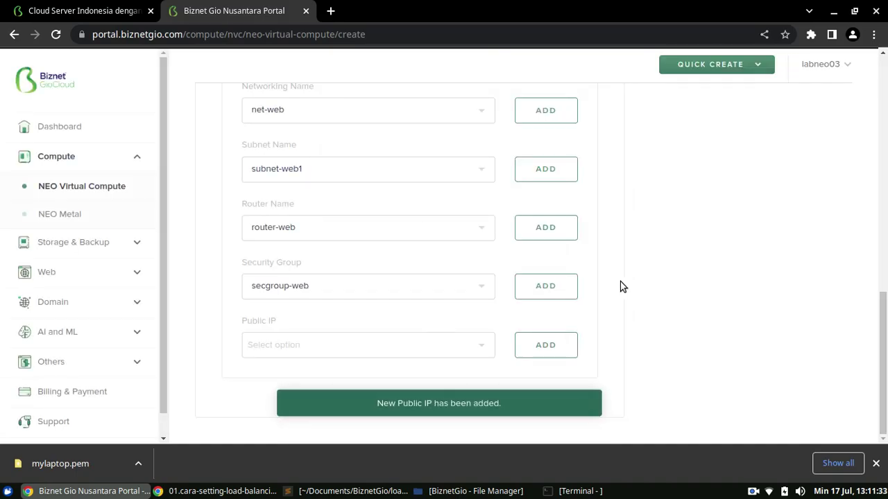
pyautogui.click(422, 347)
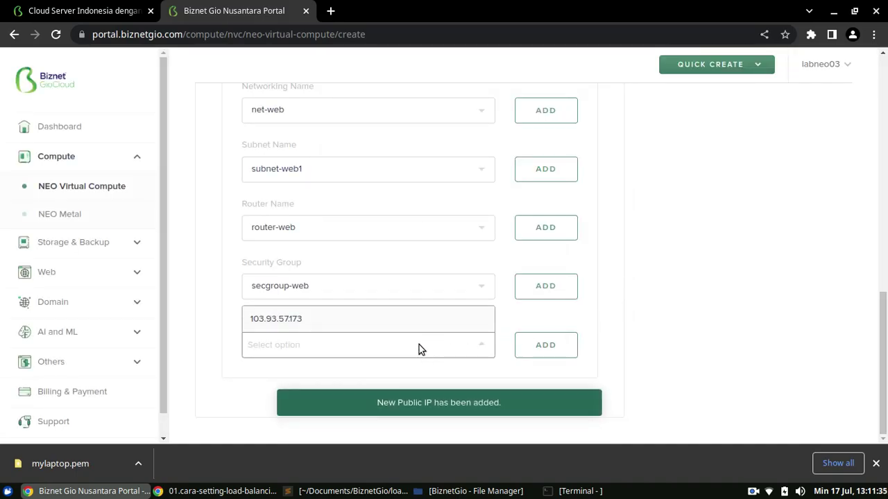
pyautogui.click(408, 326)
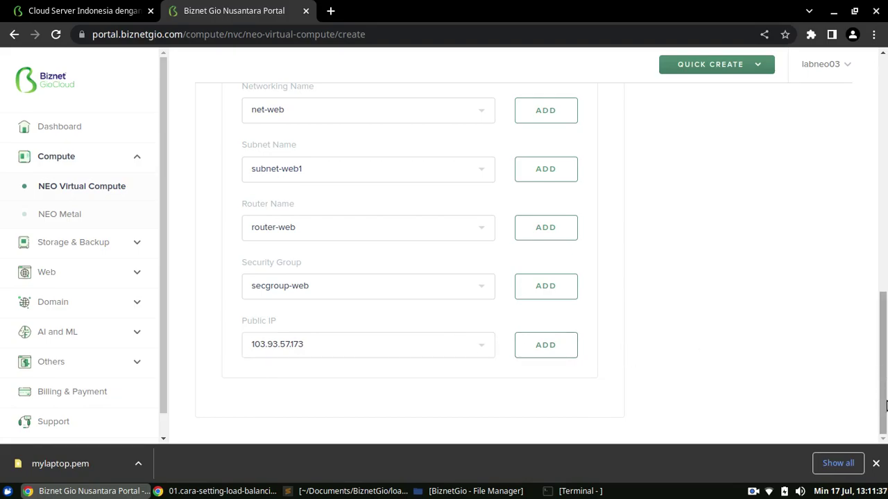
# - Review the server settings and order summary, and place the order for the nginx-lb server with Monthly billing
pyautogui.moveTo(882, 416); pyautogui.dragTo(884, 277)
pyautogui.scroll(5, 885, 276)
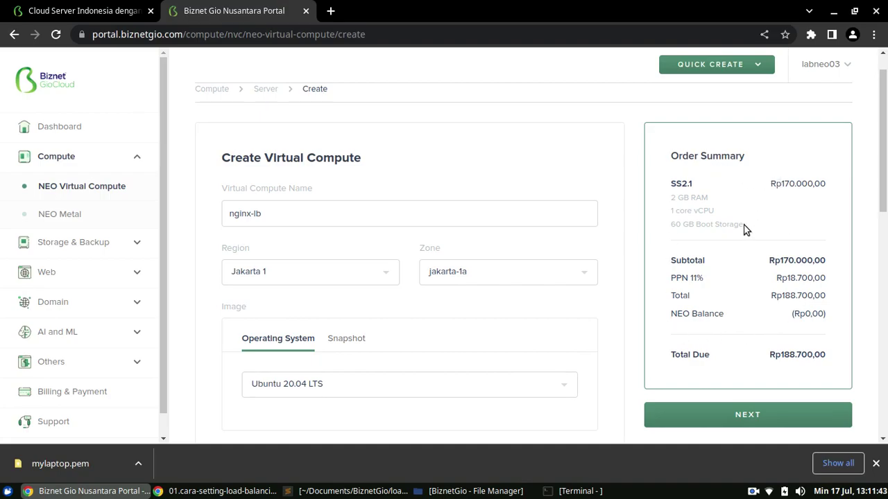
pyautogui.moveTo(885, 171); pyautogui.dragTo(885, 191)
pyautogui.scroll(2, 885, 190)
pyautogui.scroll(-4, 874, 224)
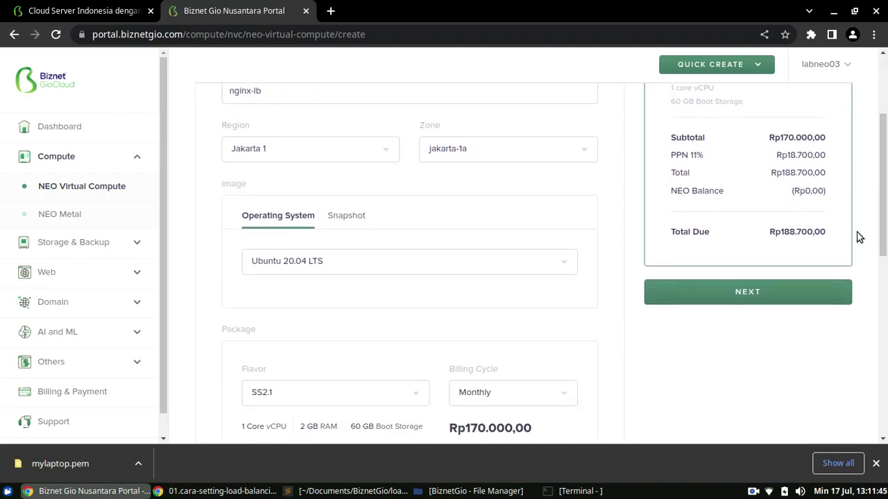
pyautogui.click(776, 292)
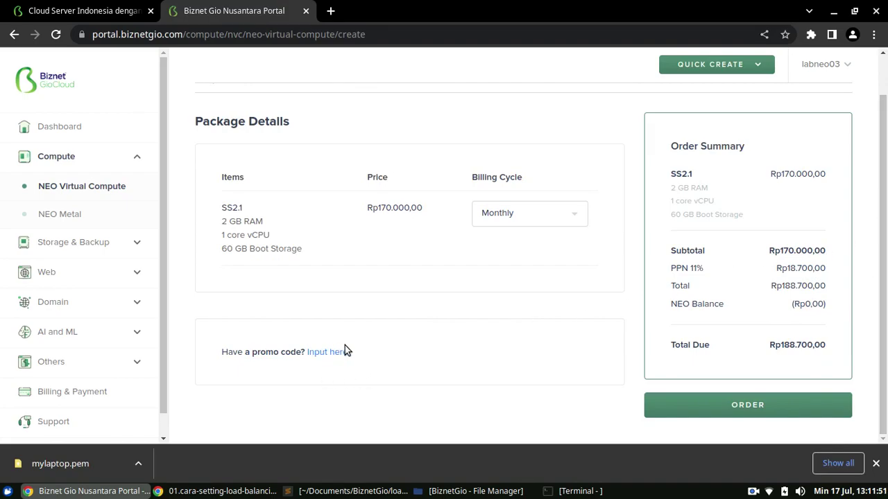
pyautogui.click(711, 415)
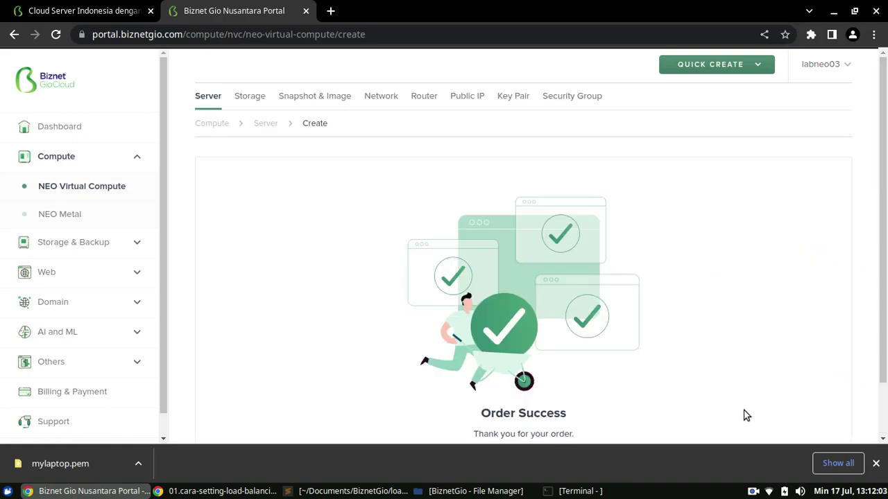
# - Go back to the server list and check the status and public IP of the nginx-lb server
pyautogui.scroll(-2, 807, 210)
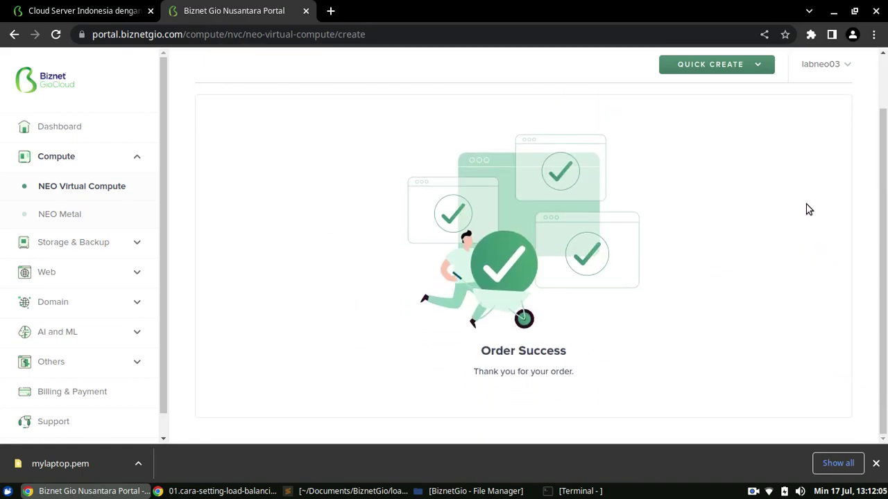
pyautogui.scroll(2, 810, 221)
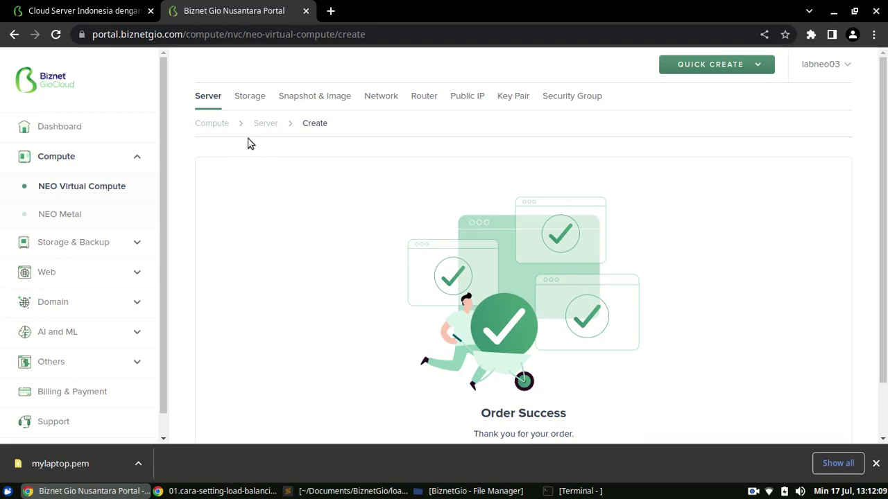
pyautogui.click(266, 123)
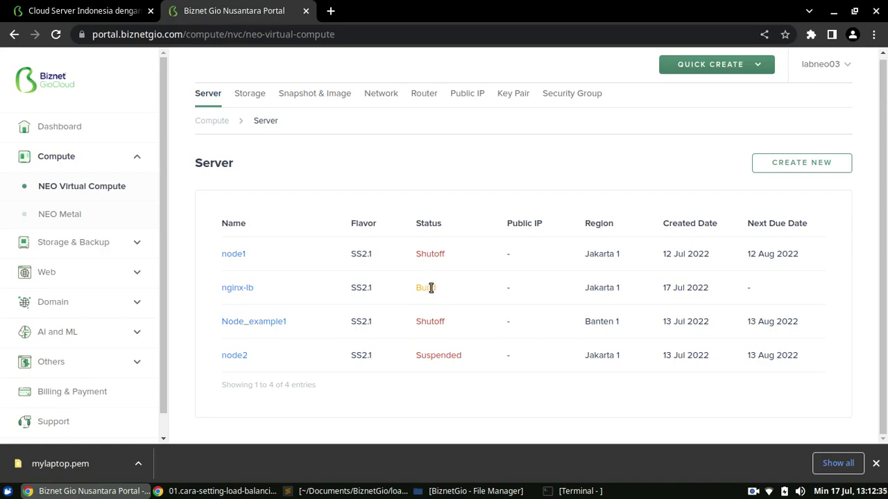
pyautogui.doubleClick(430, 252)
pyautogui.click(439, 255)
pyautogui.doubleClick(509, 289)
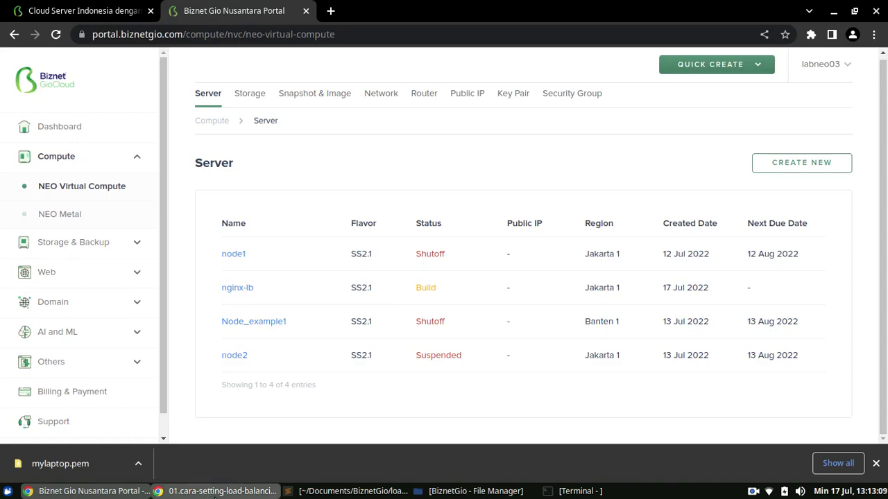
# - Switch to the other Chrome window and review the Nginx load balancing diagram with its backend servers
pyautogui.click(215, 493)
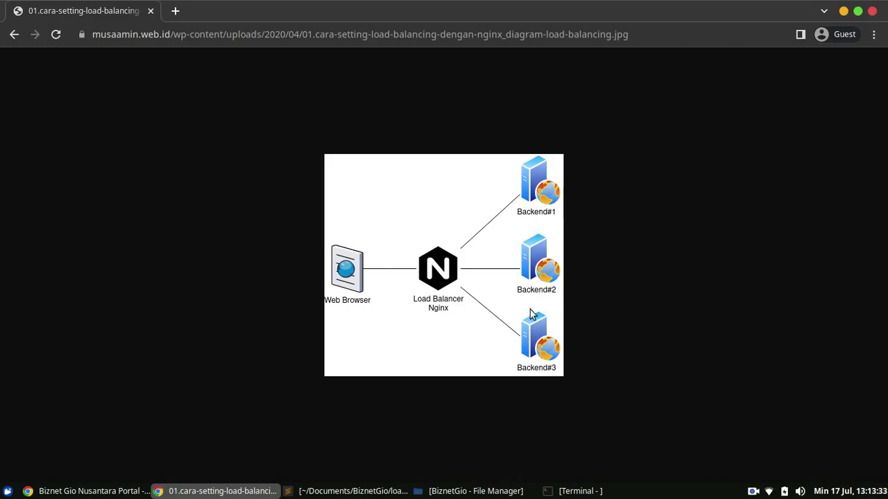
pyautogui.click(211, 493)
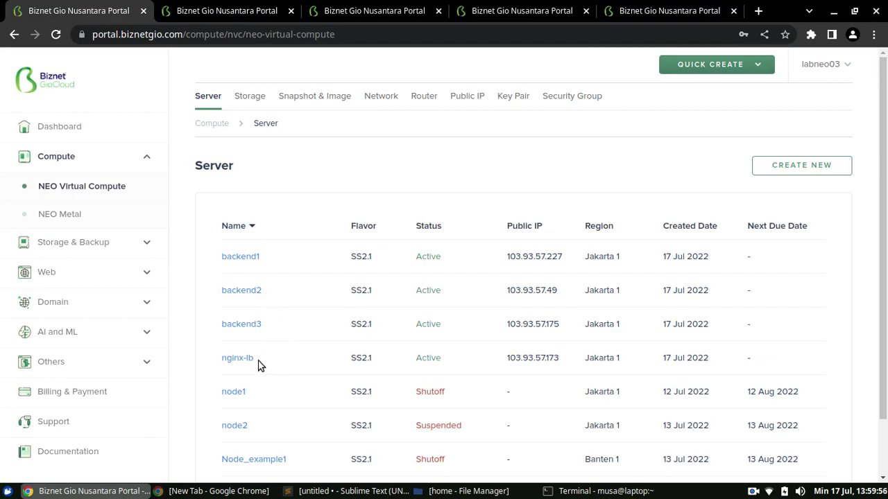
# - Review the nginx-lb server's overview, including its status, billing, access and network details
pyautogui.click(219, 9)
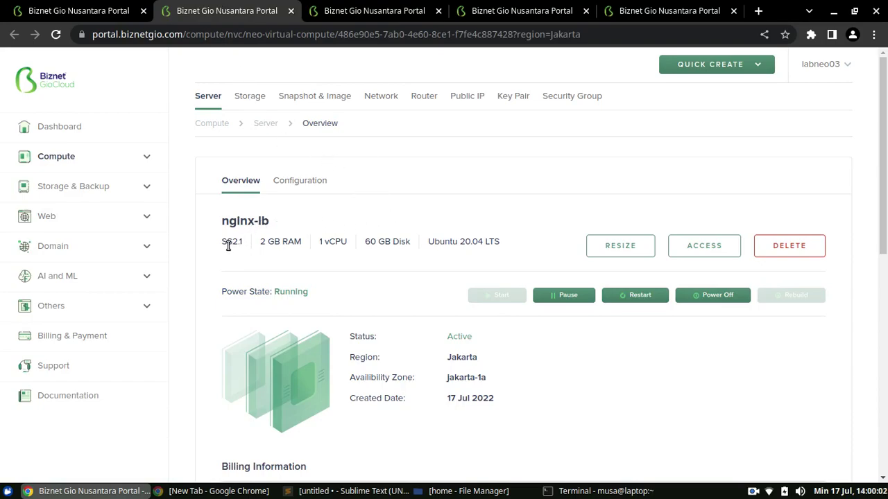
pyautogui.scroll(-5, 444, 178)
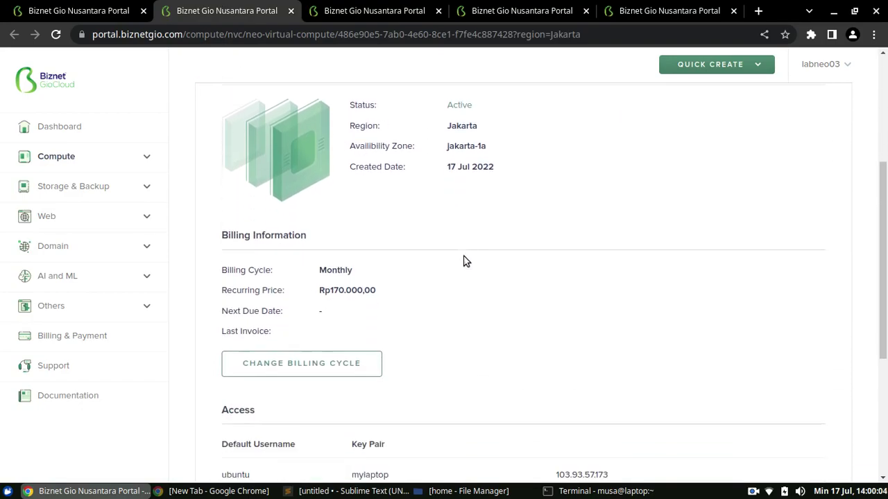
pyautogui.scroll(-3, 376, 250)
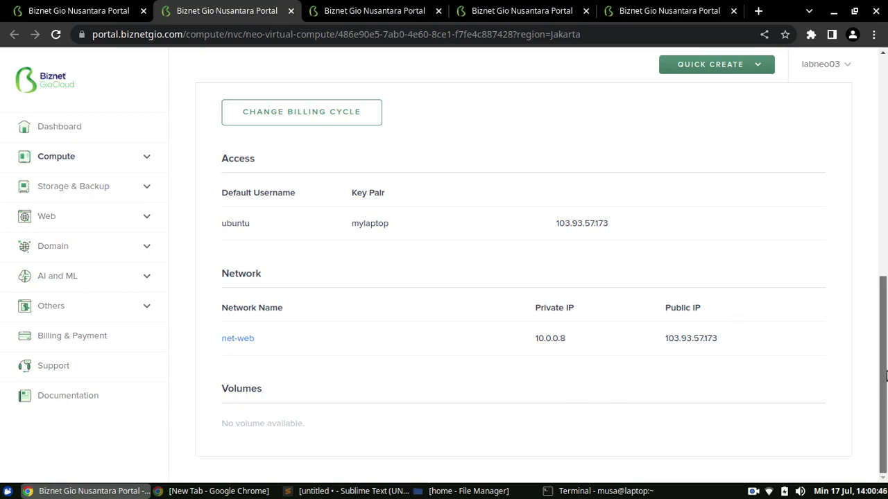
pyautogui.moveTo(882, 347); pyautogui.dragTo(877, 119)
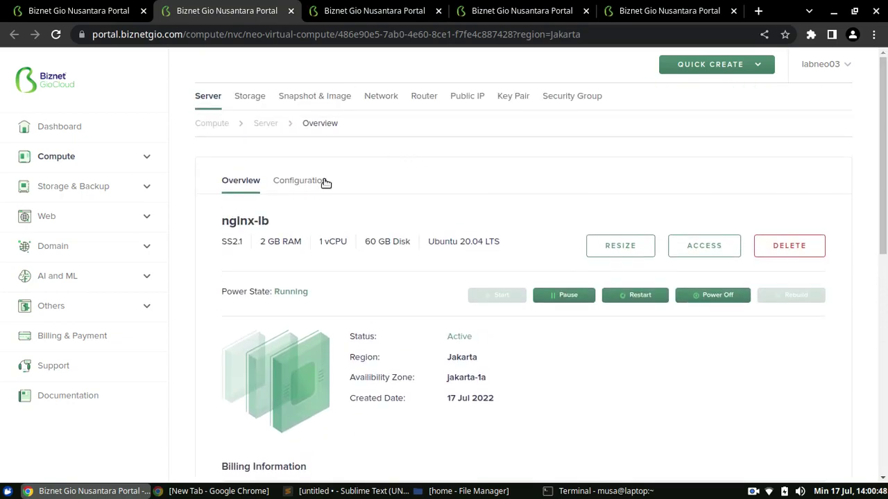
# - Review the nginx-lb server's configuration, covering its networking, volumes, snapshots and security groups
pyautogui.click(371, 8)
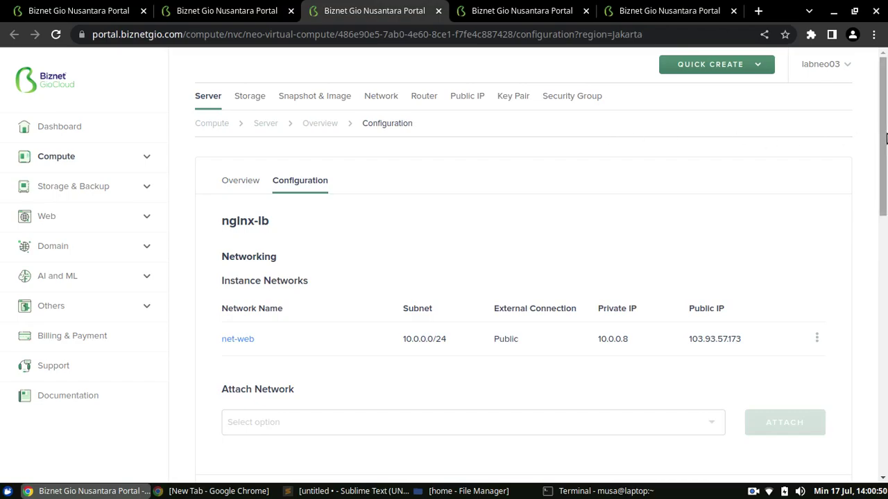
pyautogui.scroll(-2, 885, 138)
pyautogui.scroll(-1, 885, 139)
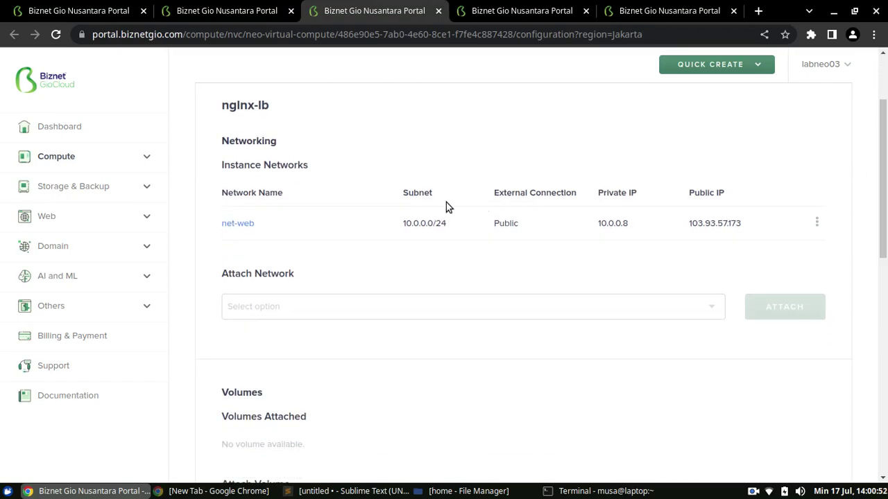
pyautogui.scroll(-3, 489, 183)
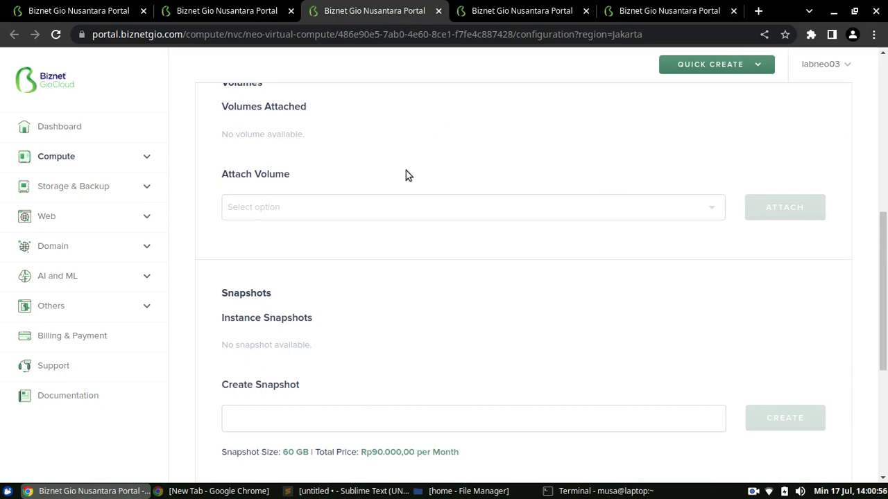
pyautogui.scroll(-4, 524, 166)
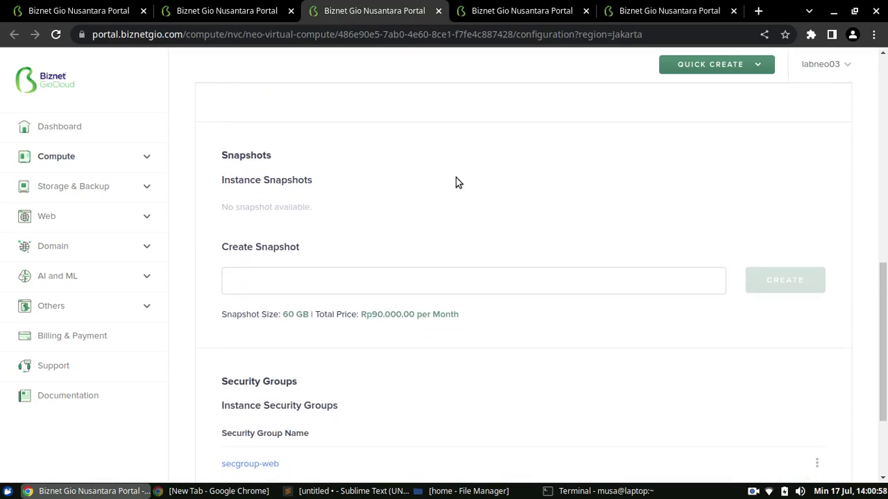
pyautogui.scroll(-4, 449, 201)
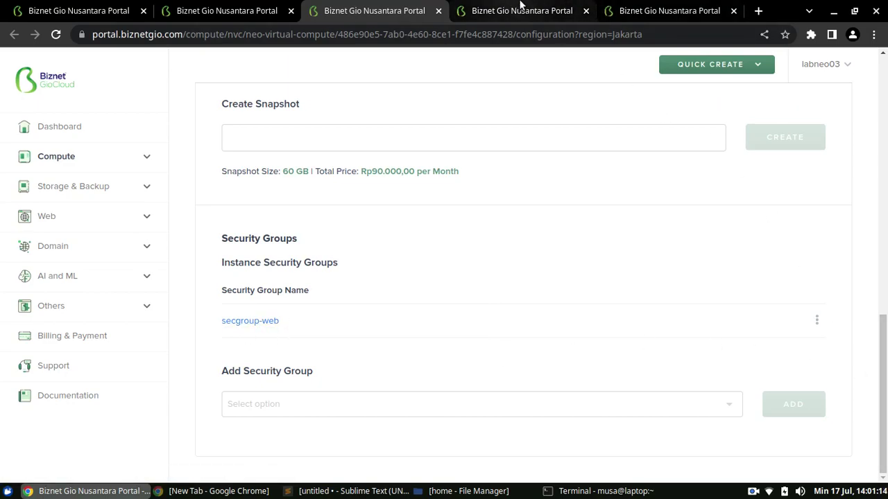
# - Review the security group list and the inbound and outbound rules of secgroup-web
pyautogui.click(521, 6)
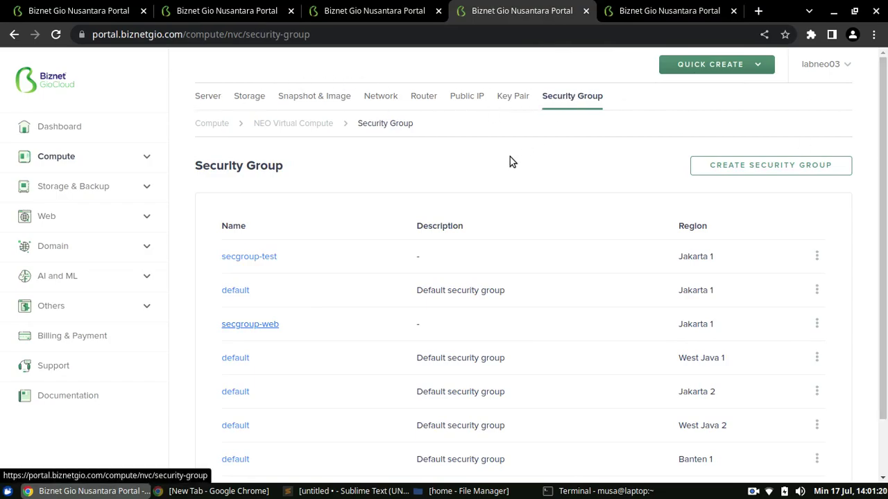
pyautogui.moveTo(885, 176)
pyautogui.mouseDown()
pyautogui.moveTo(885, 222)
pyautogui.moveTo(886, 193)
pyautogui.mouseUp()
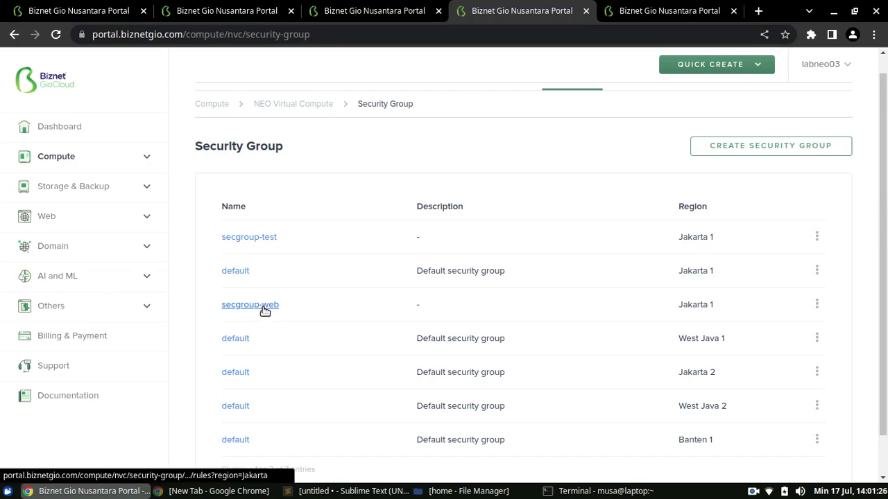
pyautogui.click(681, 13)
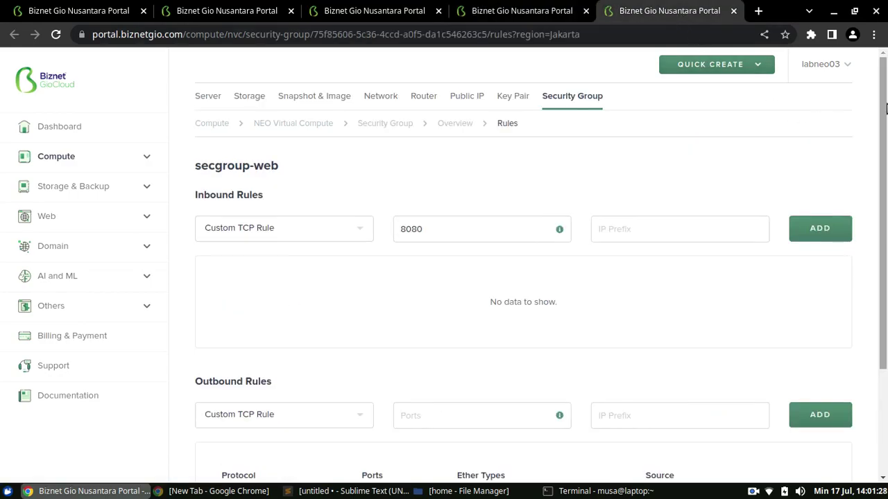
pyautogui.moveTo(886, 86); pyautogui.dragTo(885, 150)
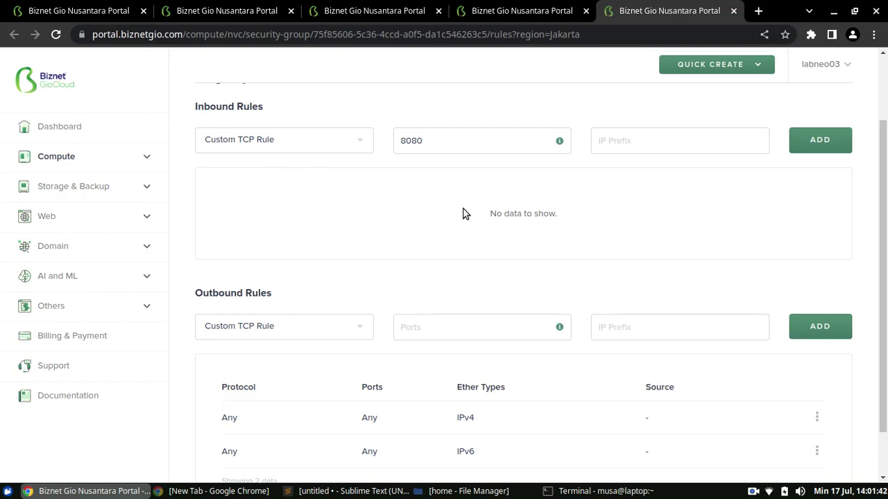
pyautogui.scroll(-1, 464, 213)
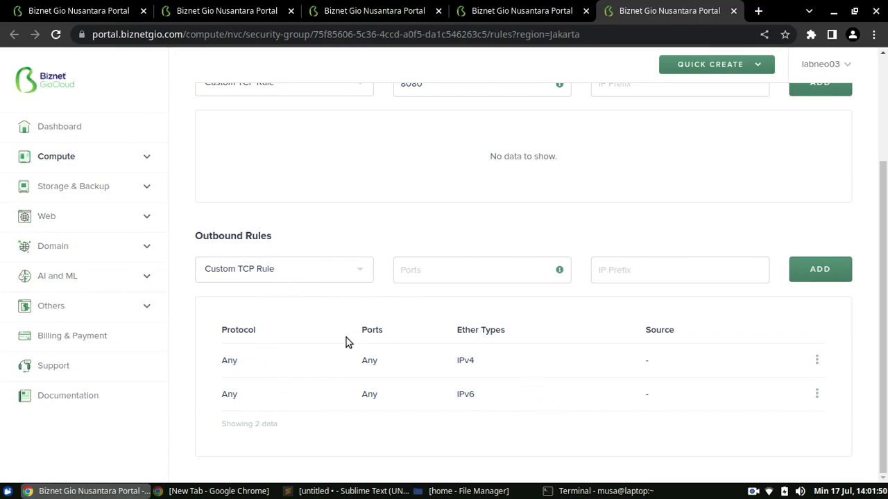
pyautogui.moveTo(884, 321); pyautogui.dragTo(886, 219)
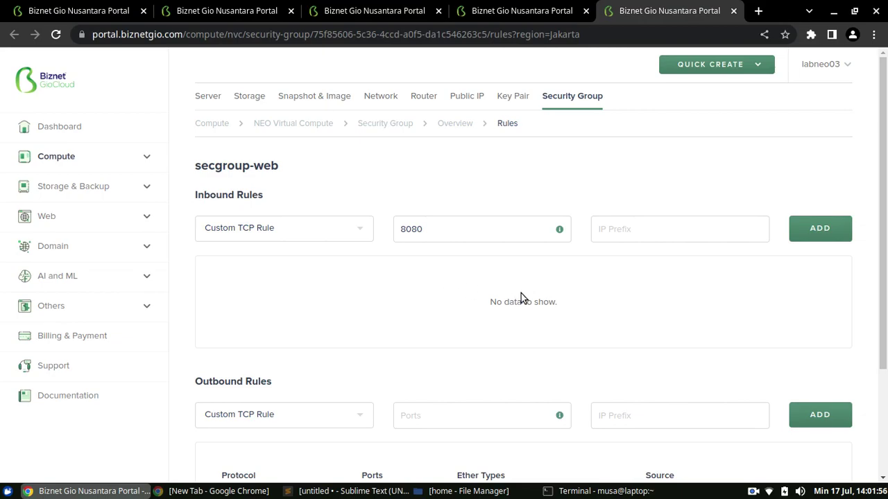
# - Add HTTP and HTTPS inbound rules to secgroup-web
pyautogui.click(345, 230)
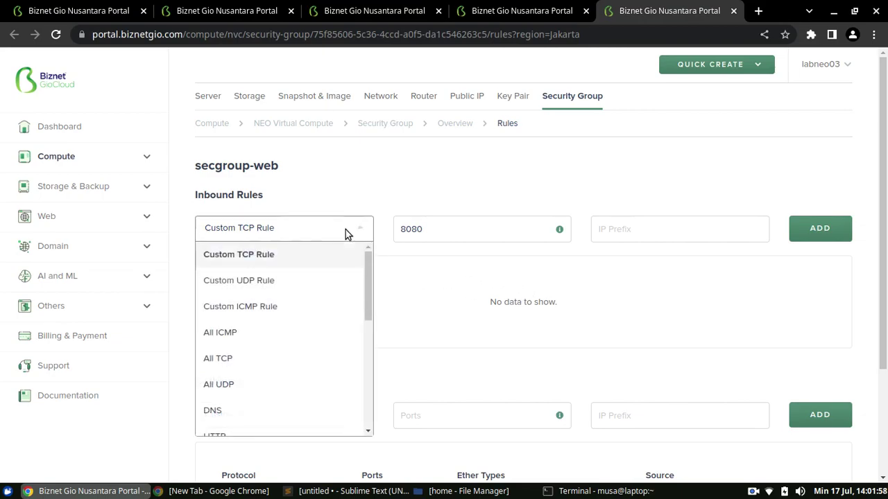
pyautogui.moveTo(370, 279); pyautogui.dragTo(380, 321)
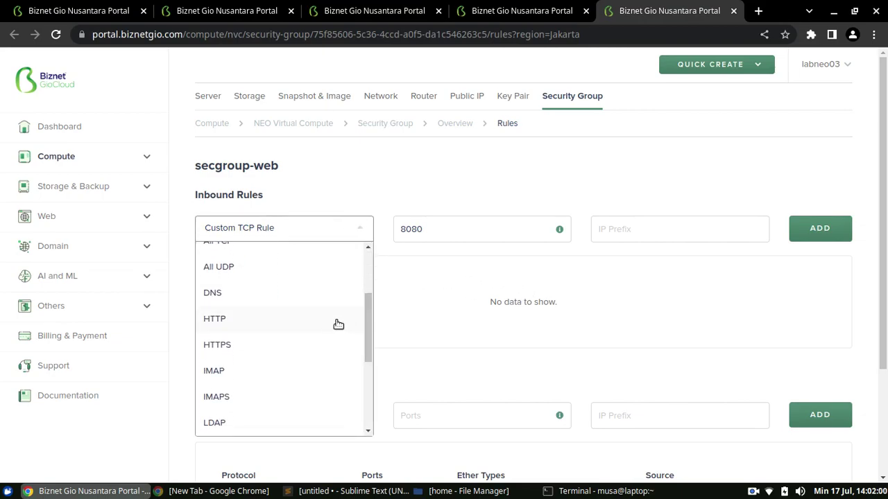
pyautogui.click(249, 320)
pyautogui.click(819, 231)
pyautogui.click(345, 231)
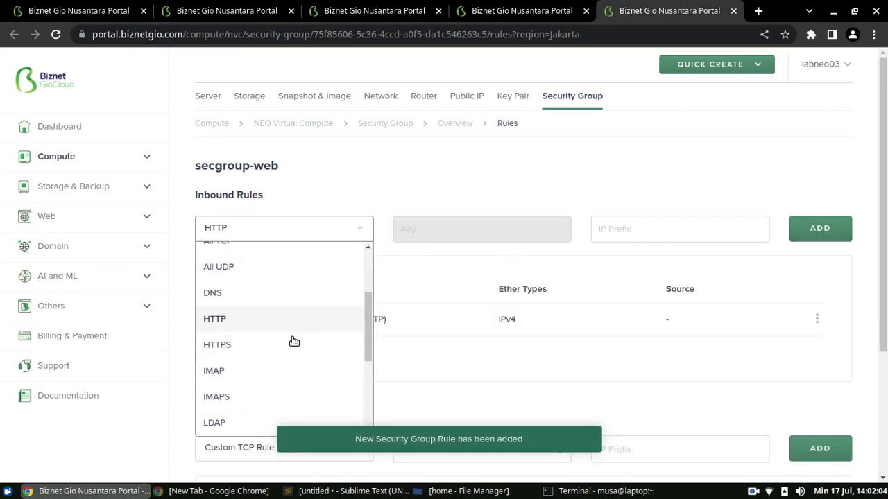
pyautogui.click(264, 343)
pyautogui.click(820, 228)
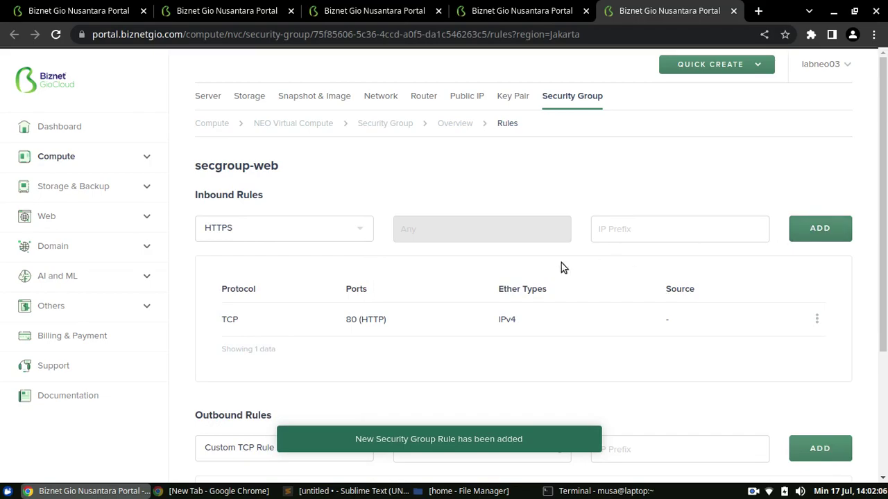
# - Add All ICMP and SSH inbound rules to secgroup-web
pyautogui.click(330, 237)
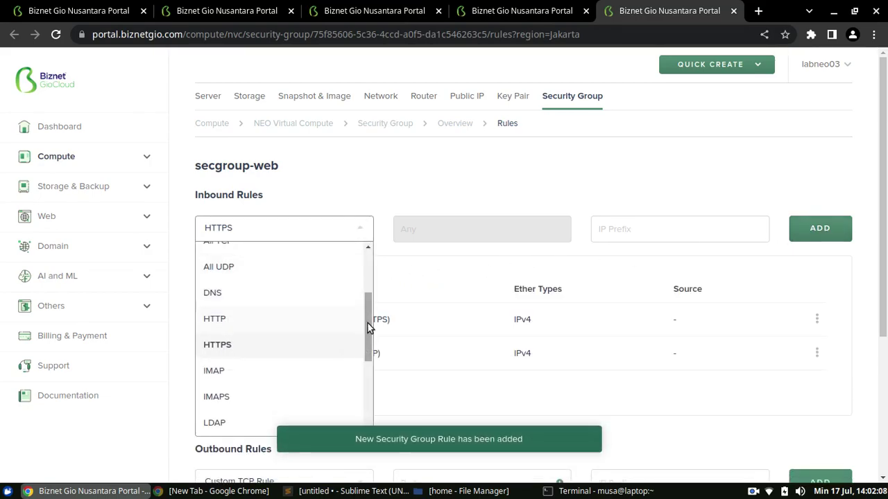
pyautogui.moveTo(367, 324); pyautogui.dragTo(368, 262)
pyautogui.click(295, 332)
pyautogui.click(817, 232)
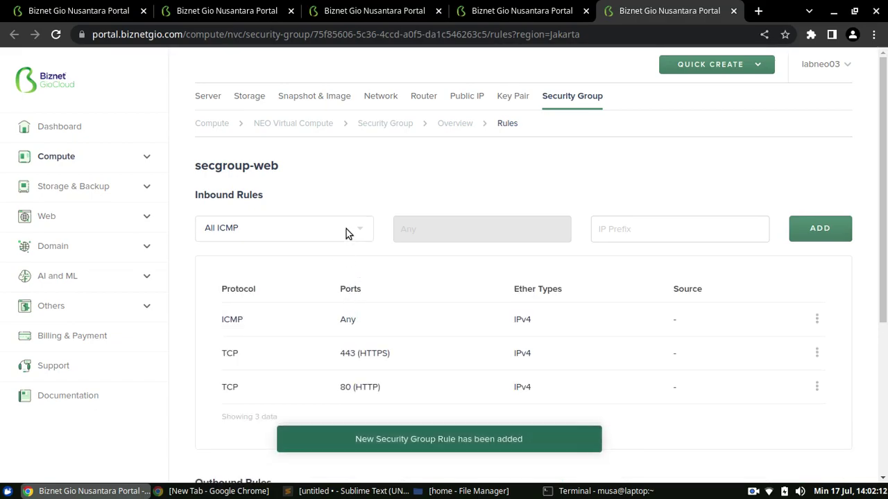
pyautogui.click(347, 232)
pyautogui.moveTo(368, 283); pyautogui.dragTo(362, 400)
pyautogui.click(295, 421)
pyautogui.click(820, 228)
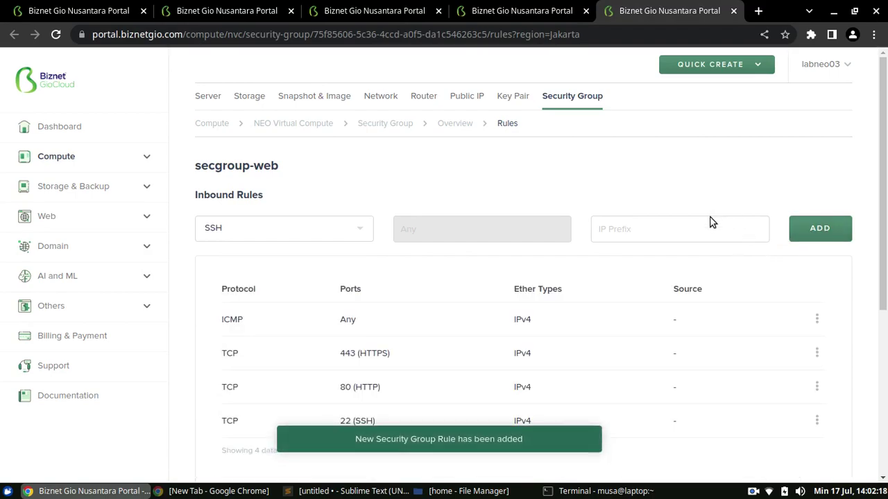
# - Add a Custom TCP inbound rule for port 8080 to secgroup-web and check the resulting rule list
pyautogui.click(358, 232)
pyautogui.scroll(5, 366, 281)
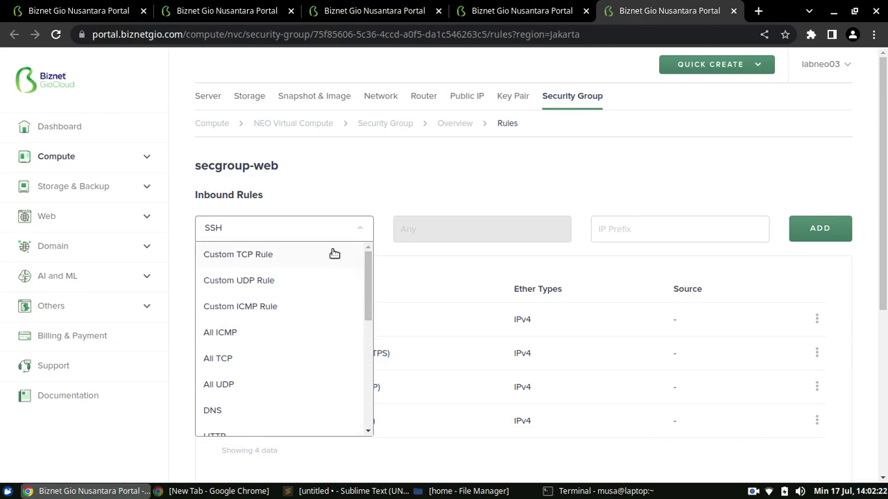
pyautogui.click(319, 256)
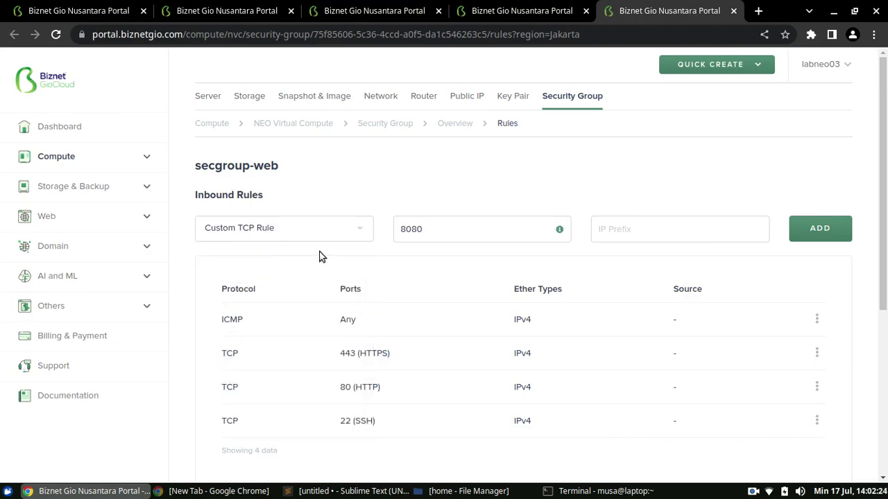
pyautogui.click(459, 239)
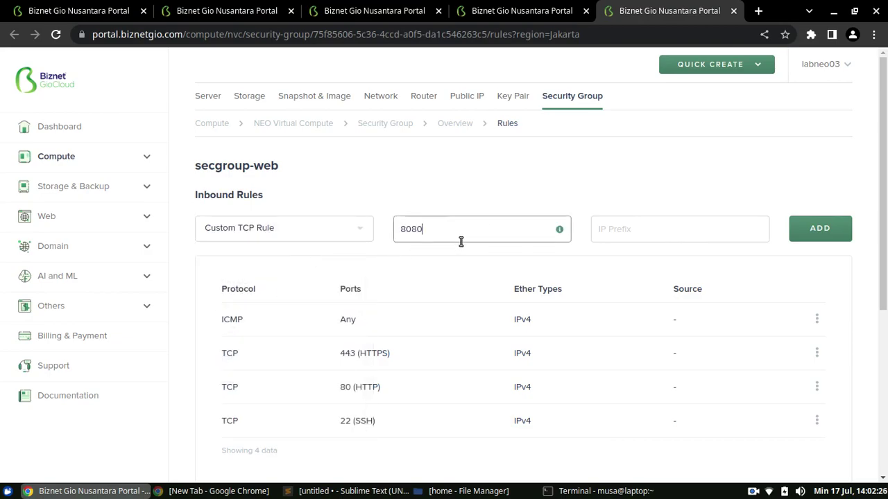
pyautogui.click(306, 229)
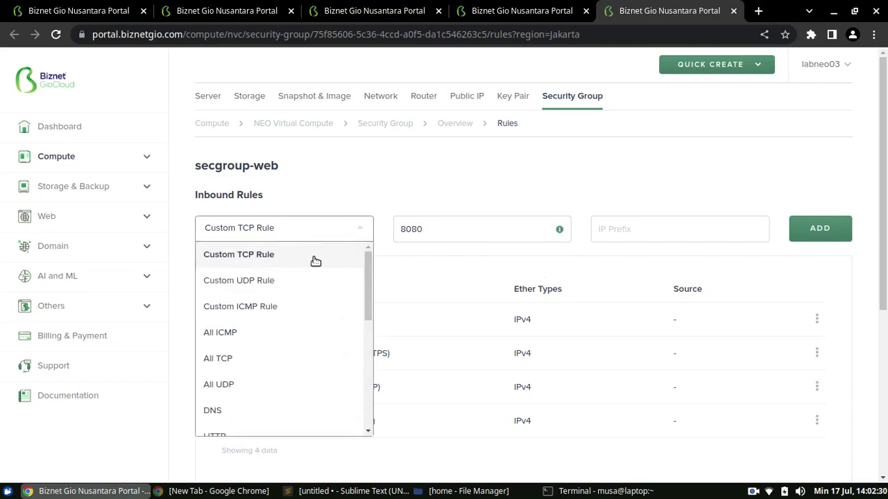
pyautogui.click(425, 241)
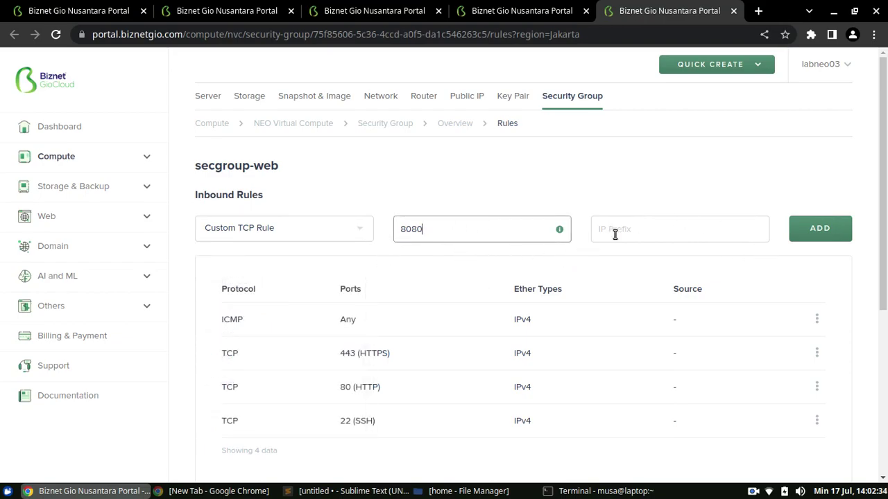
pyautogui.click(777, 234)
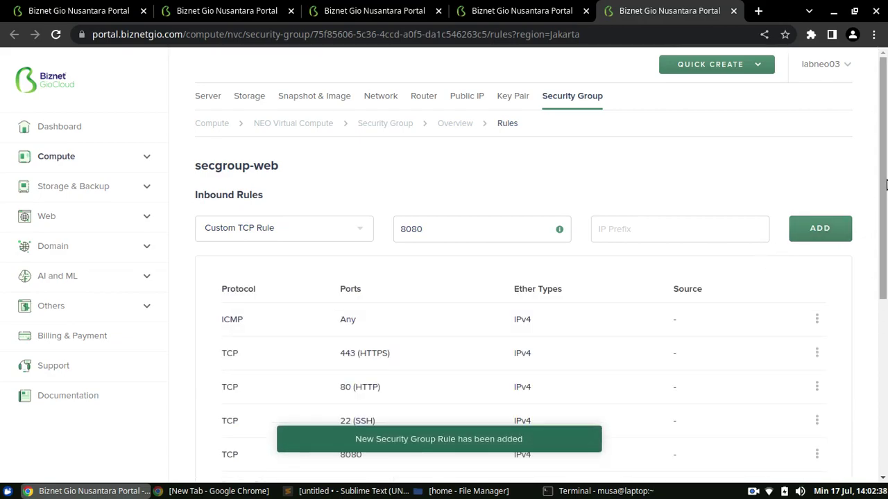
pyautogui.scroll(-3, 846, 236)
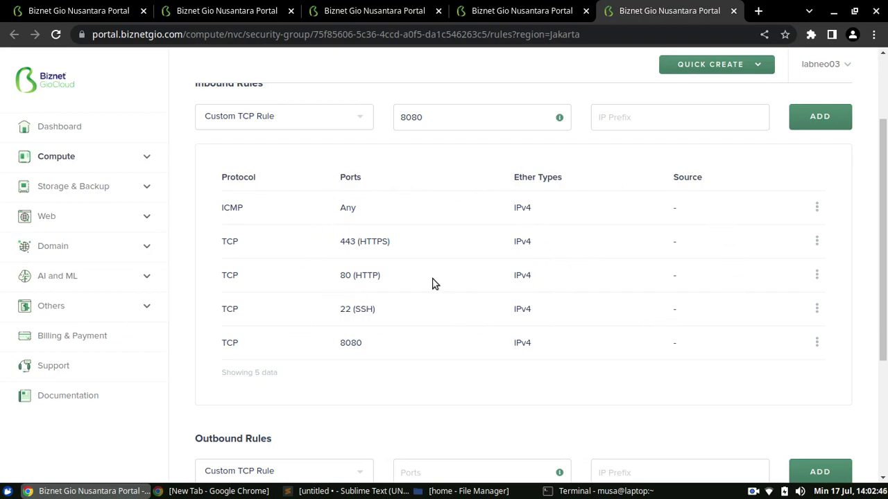
pyautogui.moveTo(885, 305); pyautogui.dragTo(884, 234)
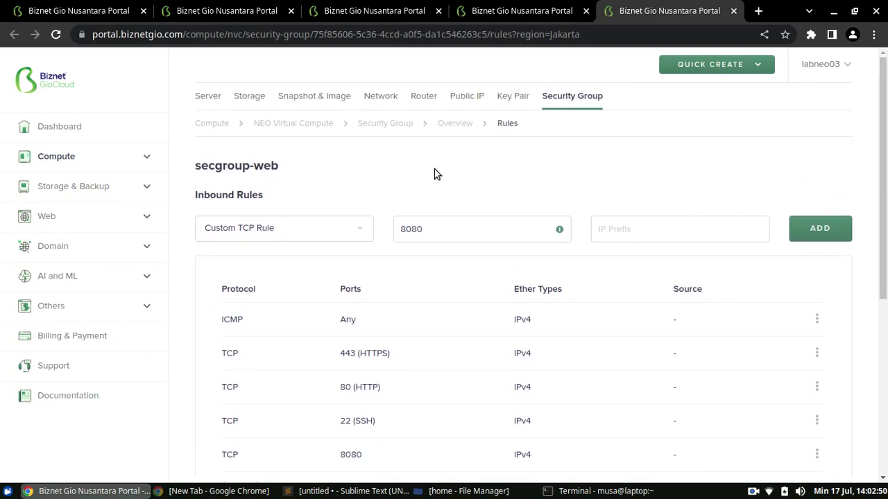
# - Return to the nginx-lb server's overview and check its default username, key pair and public IP
pyautogui.click(95, 10)
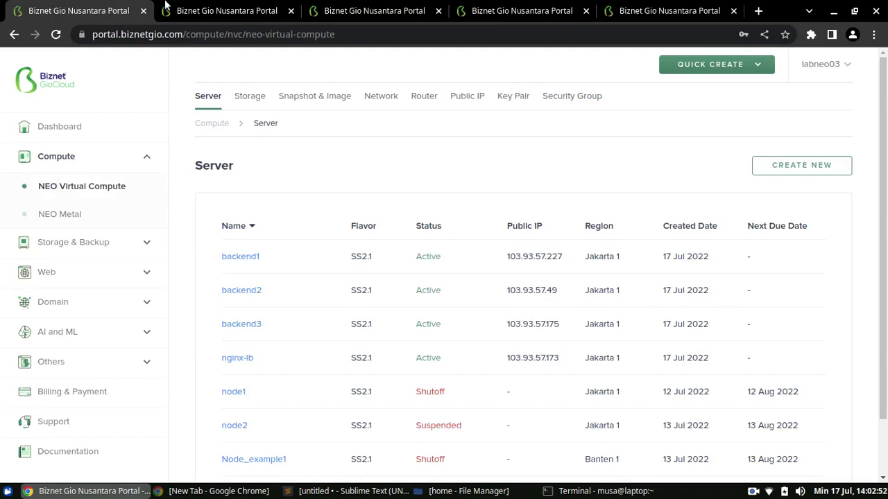
pyautogui.click(191, 6)
pyautogui.moveTo(885, 118); pyautogui.dragTo(885, 165)
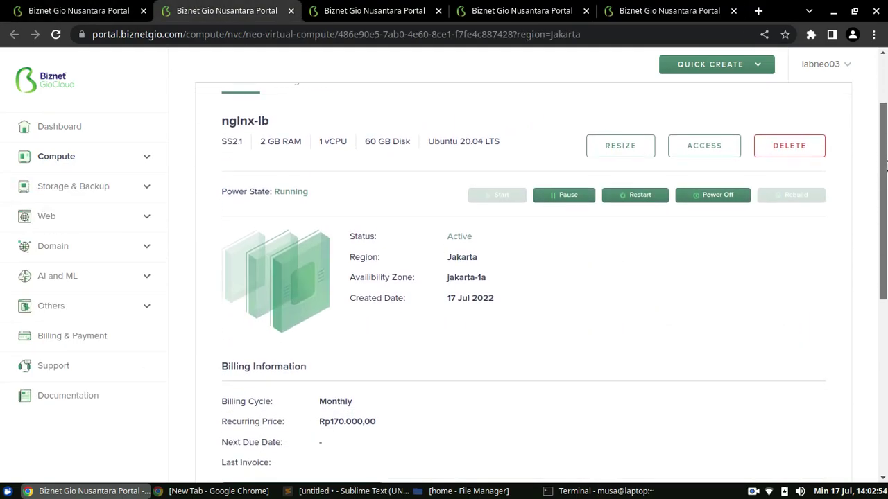
pyautogui.scroll(-6, 310, 279)
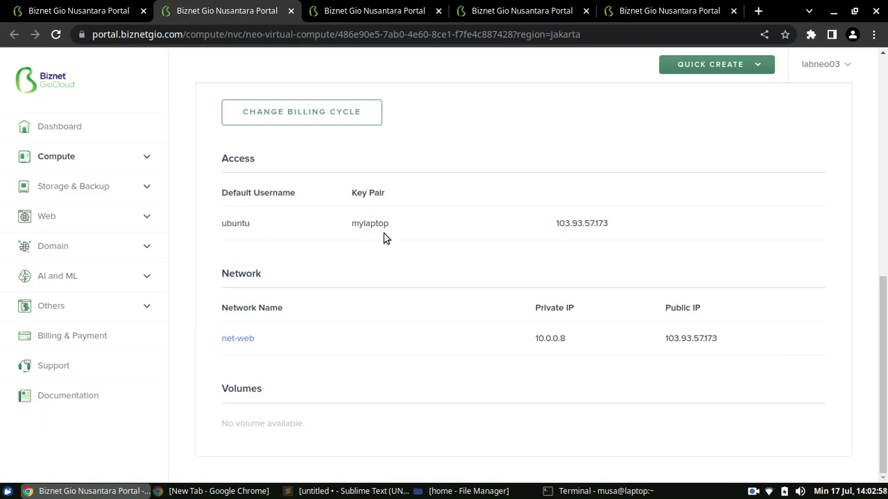
# - Switch to the terminal and write an ssh command with the key Downloads/mylaptop.pem and the user ubuntu, leaving the host open
pyautogui.click(596, 491)
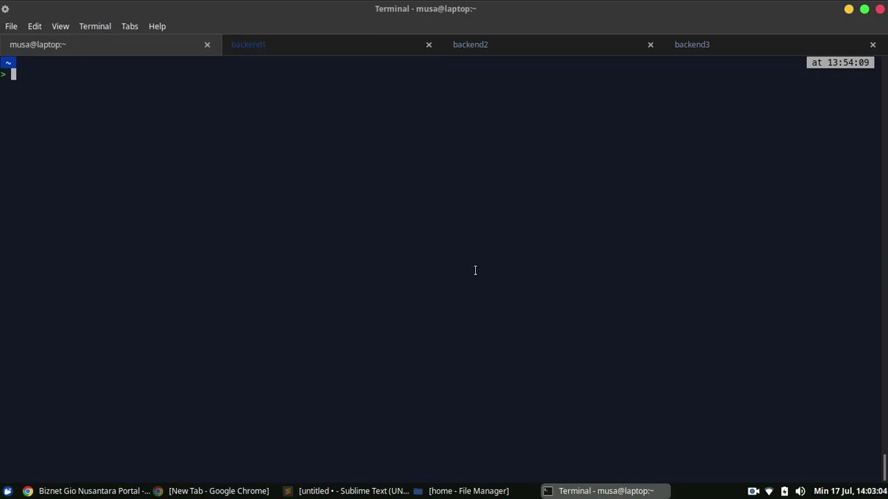
pyautogui.write('ssh -i')
pyautogui.write('~/Downl')
pyautogui.press('BackSpace')
pyautogui.press('BackSpace')
pyautogui.press('BackSpace')
pyautogui.press('BackSpace')
pyautogui.press('BackSpace')
pyautogui.press('BackSpace')
pyautogui.press('BackSpace')
pyautogui.write('Downloads/')
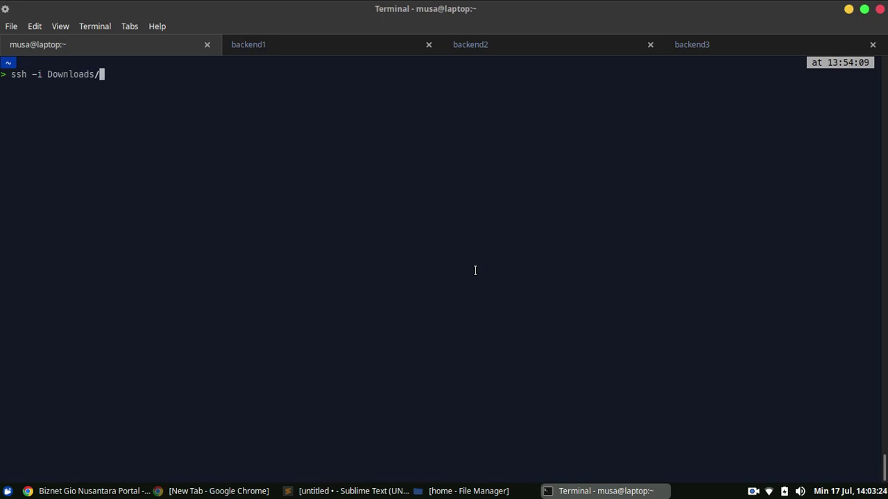
pyautogui.write('myla')
pyautogui.press('Tab')
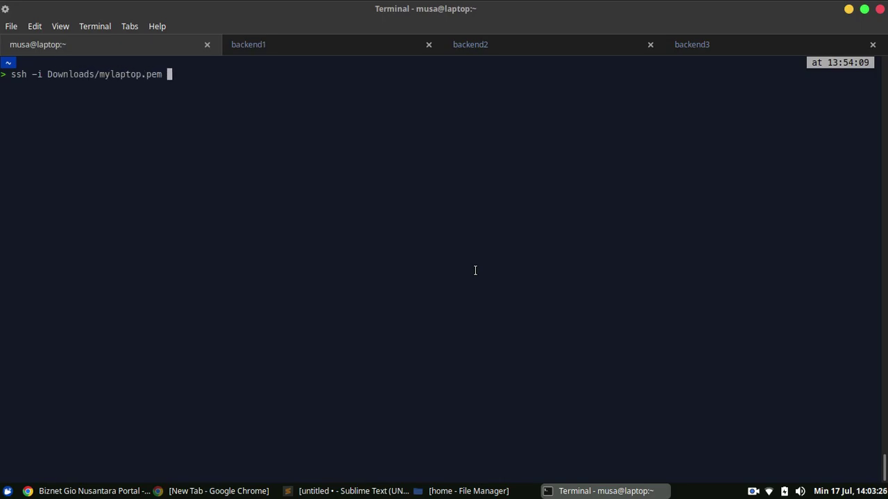
pyautogui.write('ubuntu@')
# - Copy nginx-lb's public IP 103.93.57.173 from the portal in Chrome and paste it after ubuntu@ in the terminal's ssh command
pyautogui.click(94, 490)
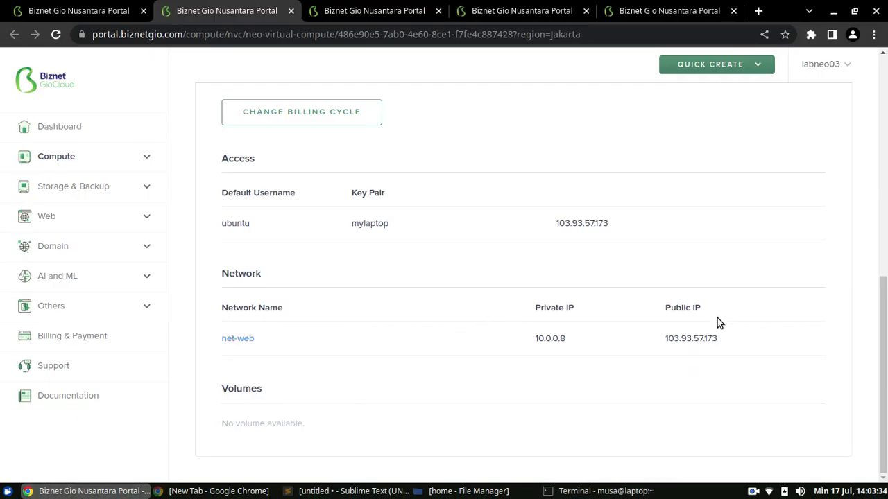
pyautogui.doubleClick(696, 338)
pyautogui.rightClick(697, 339)
pyautogui.click(731, 347)
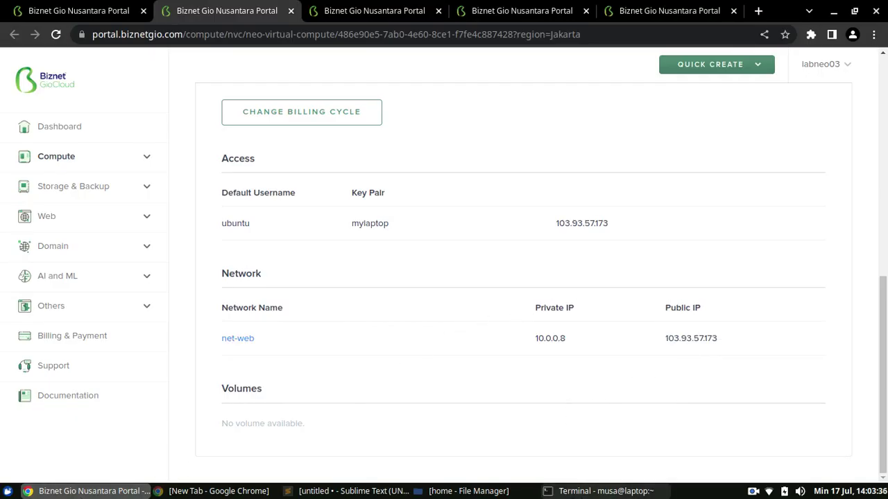
pyautogui.click(600, 491)
pyautogui.rightClick(444, 251)
pyautogui.click(463, 313)
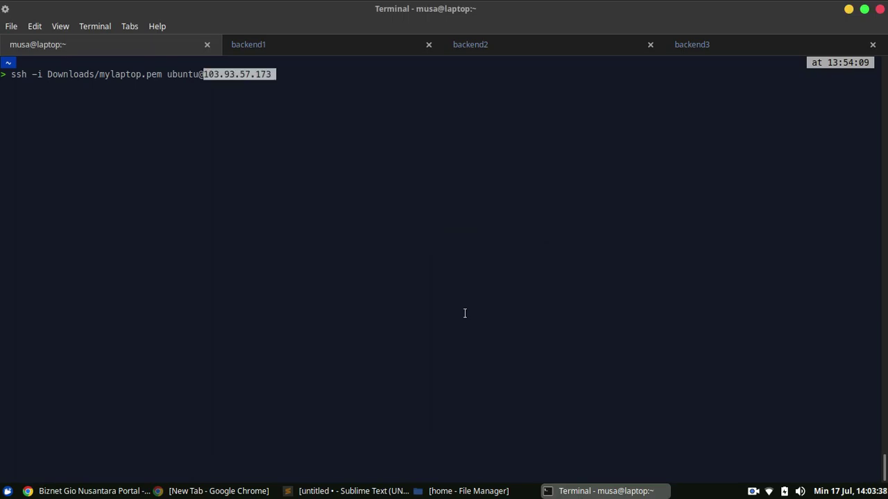
# - Try to connect to nginx-lb with the prepared ssh command, answering yes to accept its host key
pyautogui.press('Return')
pyautogui.write('yes')
pyautogui.press('Return')
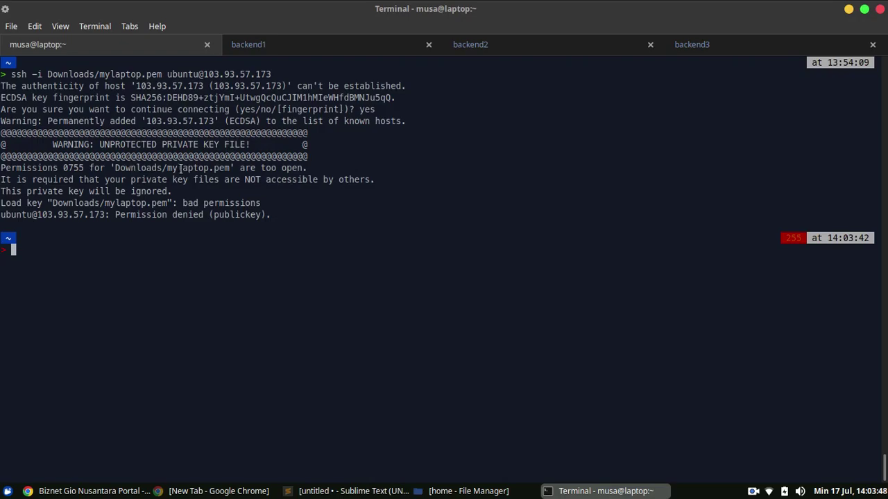
# - Restrict the private key's permissions by running chmod 600 Downloads/mylaptop.pem
pyautogui.moveTo(167, 170); pyautogui.dragTo(231, 169)
pyautogui.click(208, 180)
pyautogui.write('chmod 600 Downloads/')
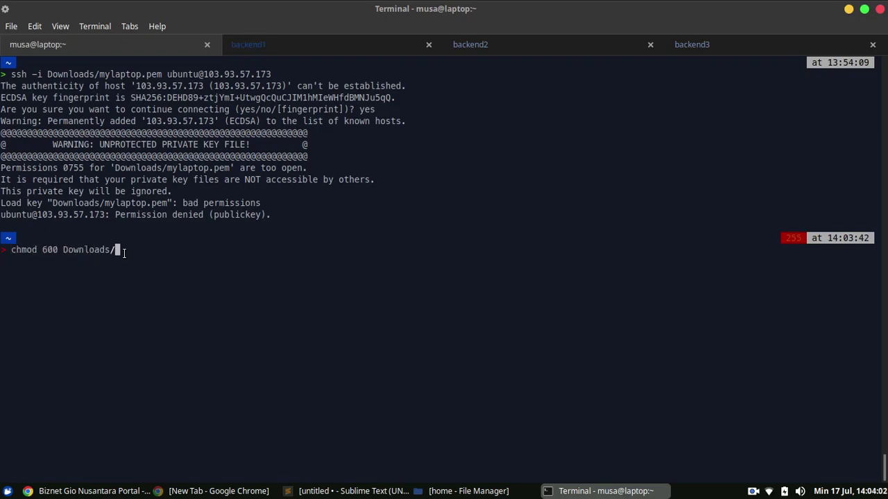
pyautogui.write('mylap')
pyautogui.press('Tab')
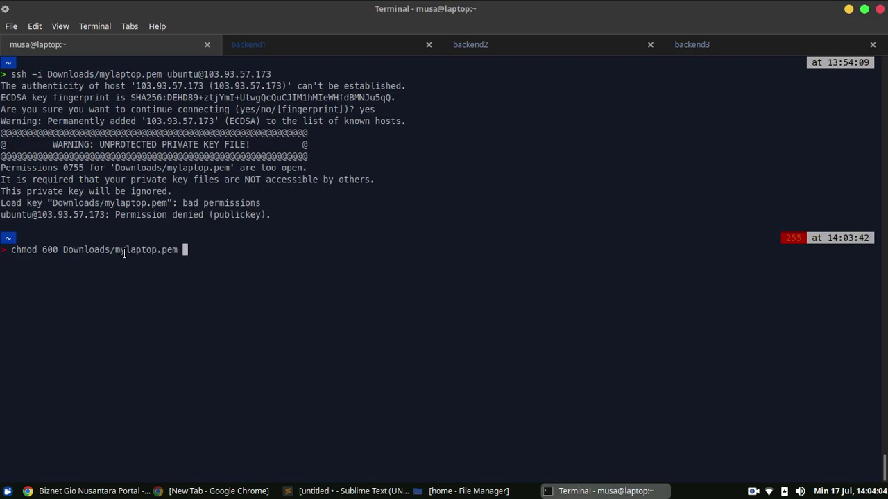
pyautogui.press('Return')
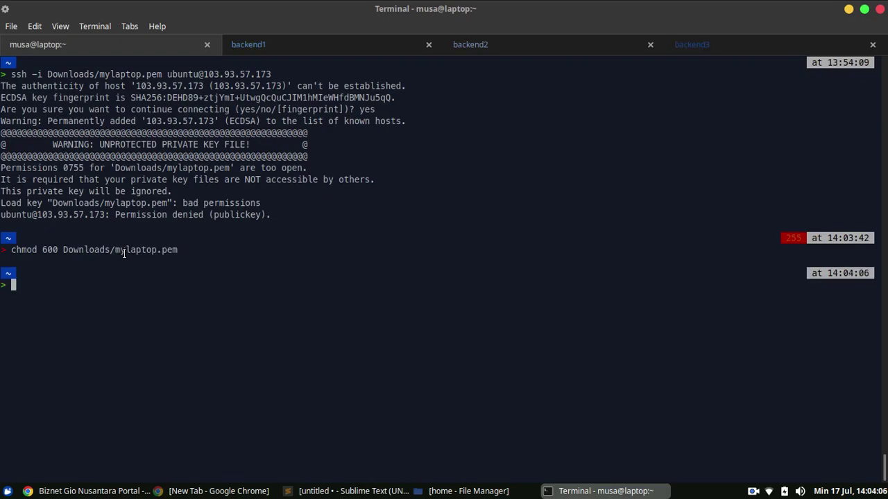
# - Reconnect to nginx-lb with the earlier ssh command and refresh its package lists with sudo apt update
pyautogui.press('Up')
pyautogui.press('Up')
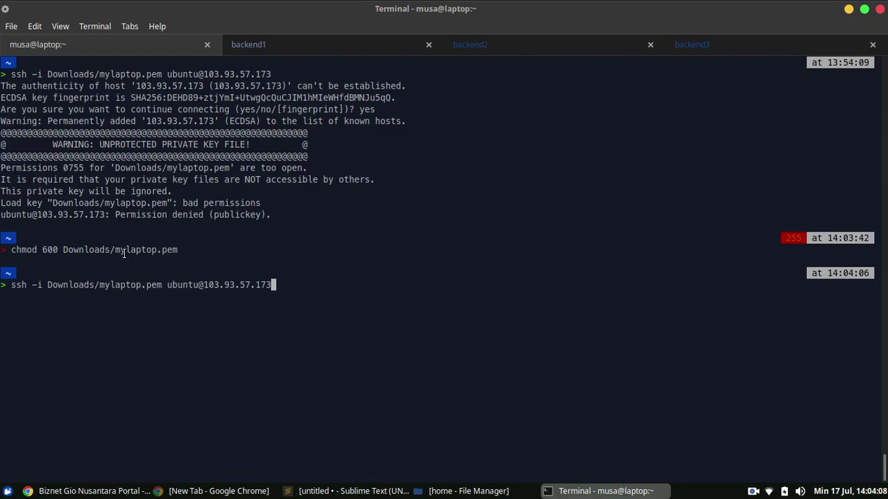
pyautogui.press('Return')
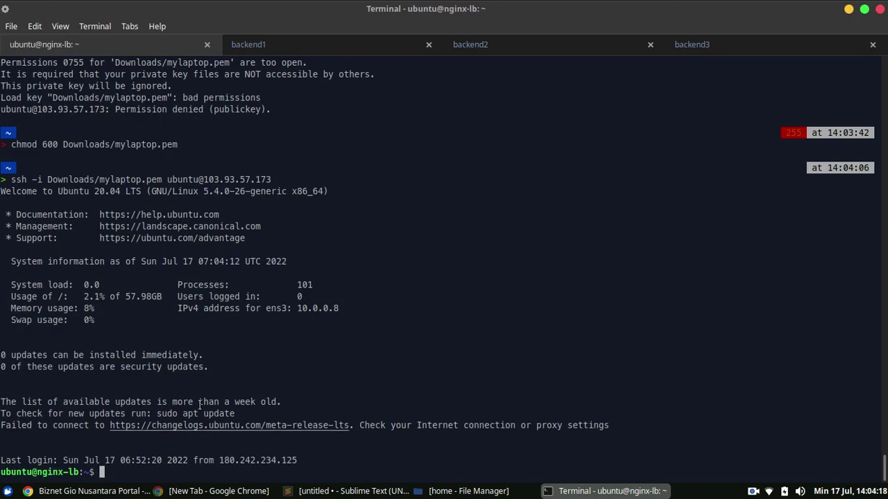
pyautogui.write('sudo apt update')
pyautogui.press('Return')
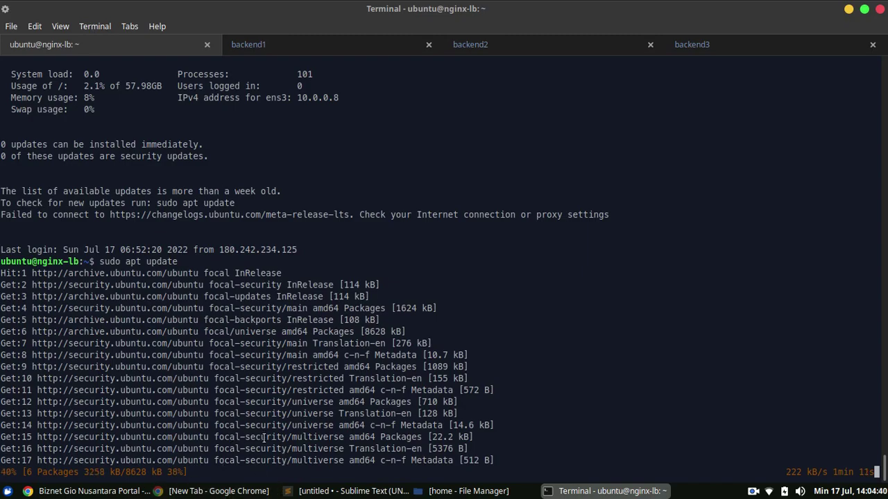
# - Switch to the guest Chrome window and examine the load-balancing diagram with the Nginx balancer and its three backends
pyautogui.click(208, 491)
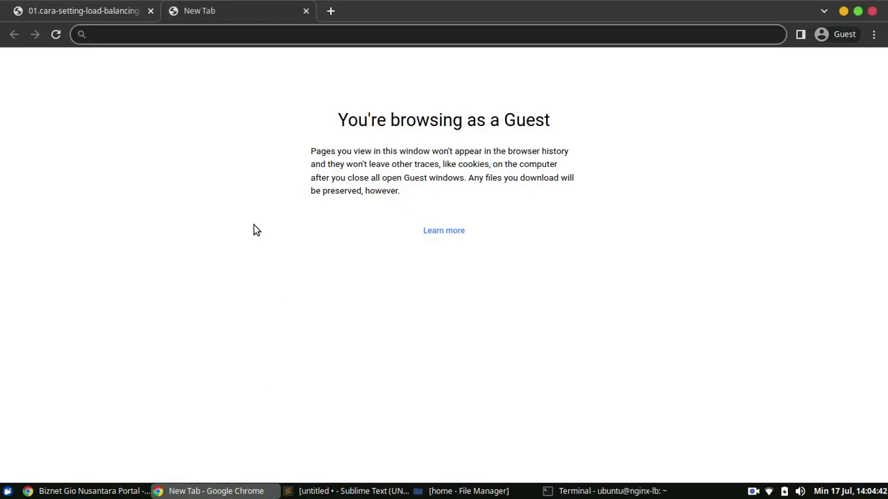
pyautogui.click(99, 10)
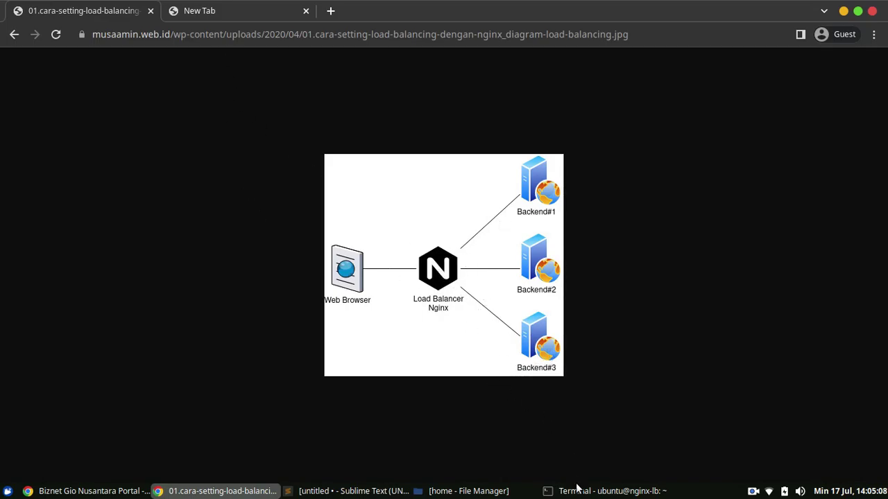
pyautogui.click(604, 491)
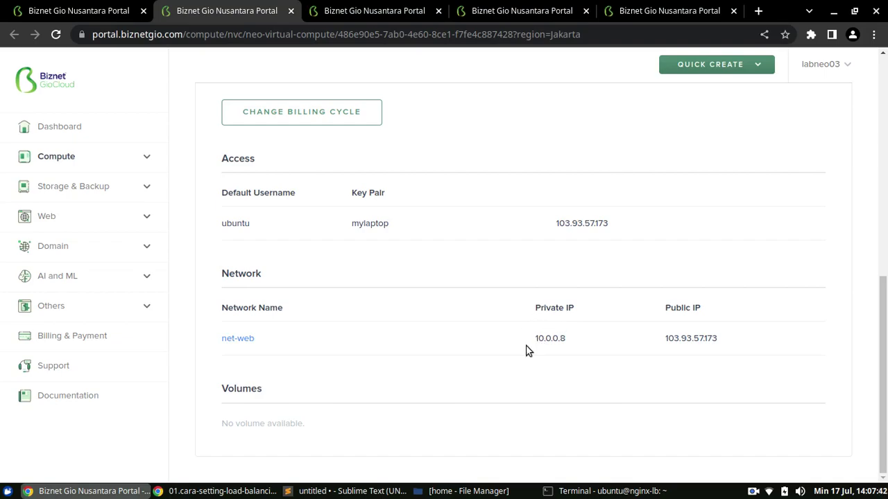
pyautogui.click(222, 491)
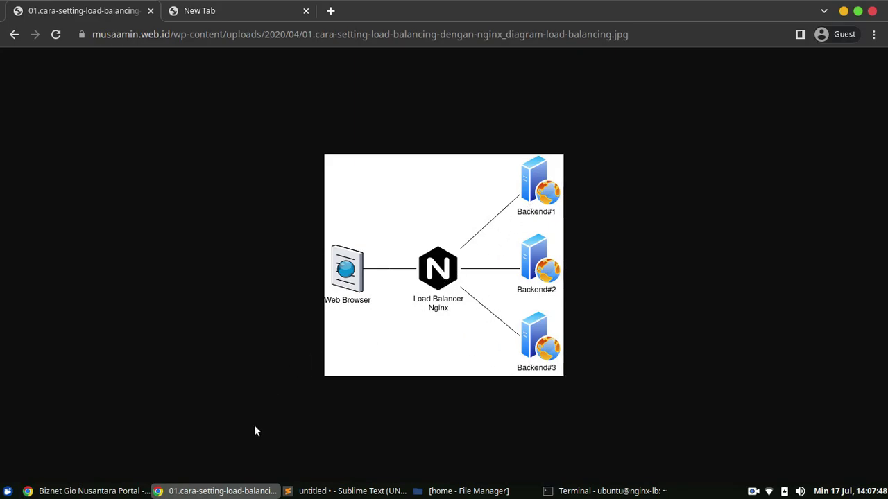
pyautogui.click(242, 491)
# - Bring up the terminal and keep Sublime Text's untitled server IP list always on top of it
pyautogui.click(603, 491)
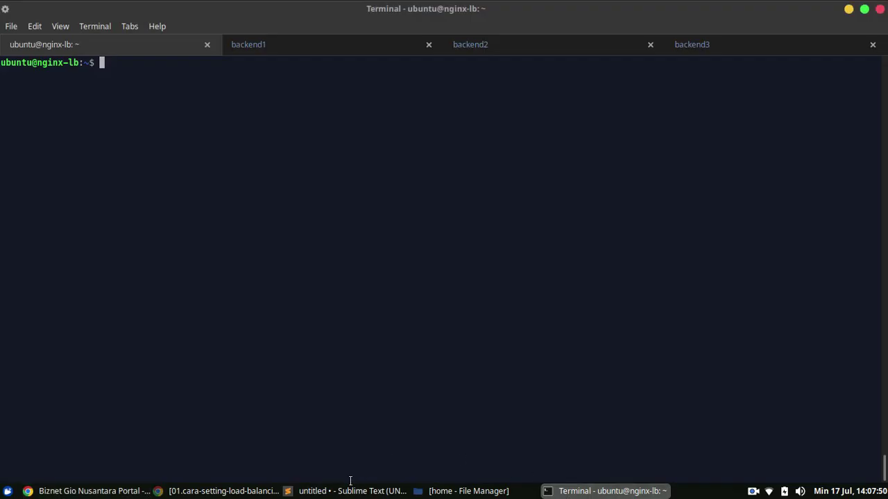
pyautogui.click(353, 491)
pyautogui.rightClick(350, 491)
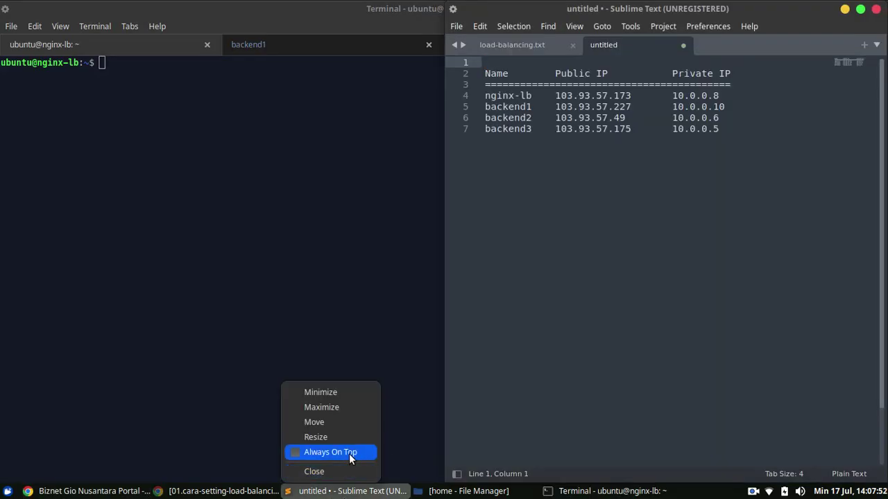
pyautogui.click(349, 454)
# - From nginx-lb, ping backend1's private IP 10.0.0.10, stopping after a few replies
pyautogui.click(284, 235)
pyautogui.write('ping ')
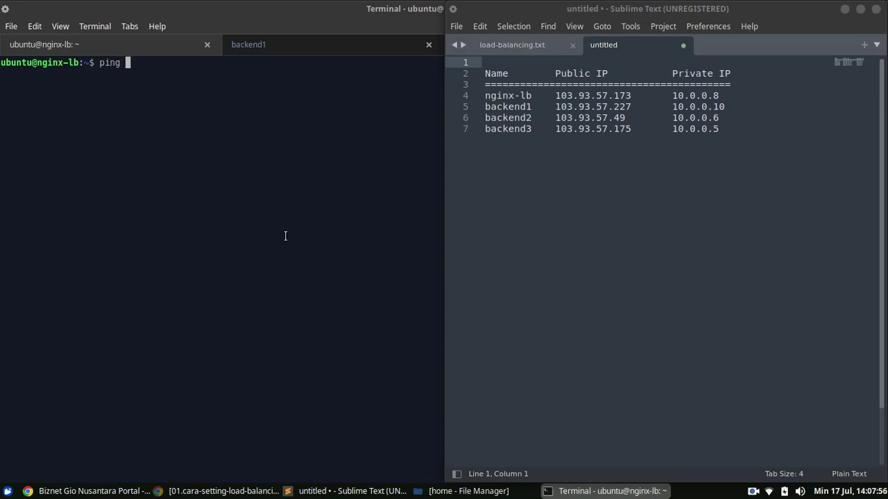
pyautogui.write('10.0.0.10')
pyautogui.press('Return')
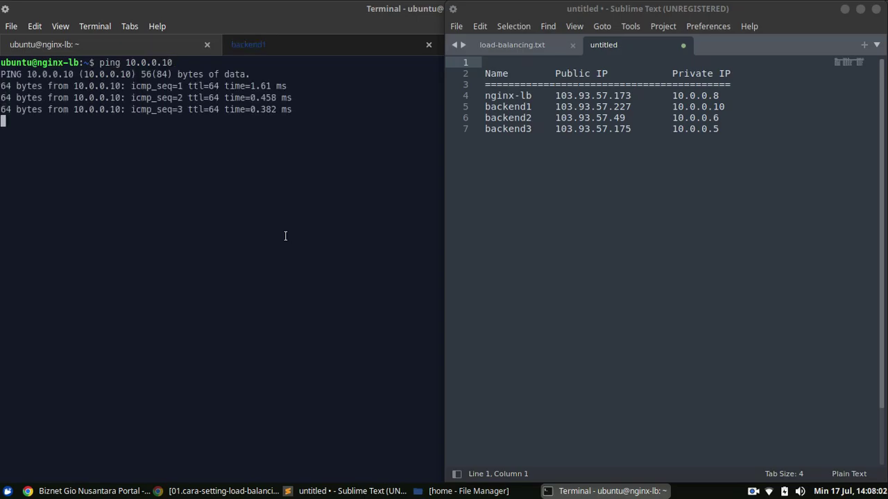
pyautogui.hotkey('ctrl', 'c')
# - From nginx-lb, ping backend2's private IP 10.0.0.6, stopping after a few replies
pyautogui.press('Up')
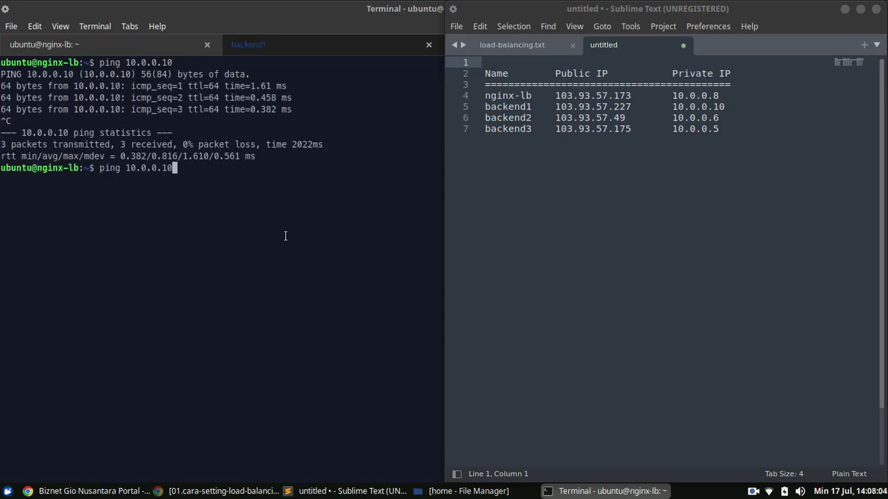
pyautogui.press('BackSpace')
pyautogui.press('BackSpace')
pyautogui.write('6')
pyautogui.press('Return')
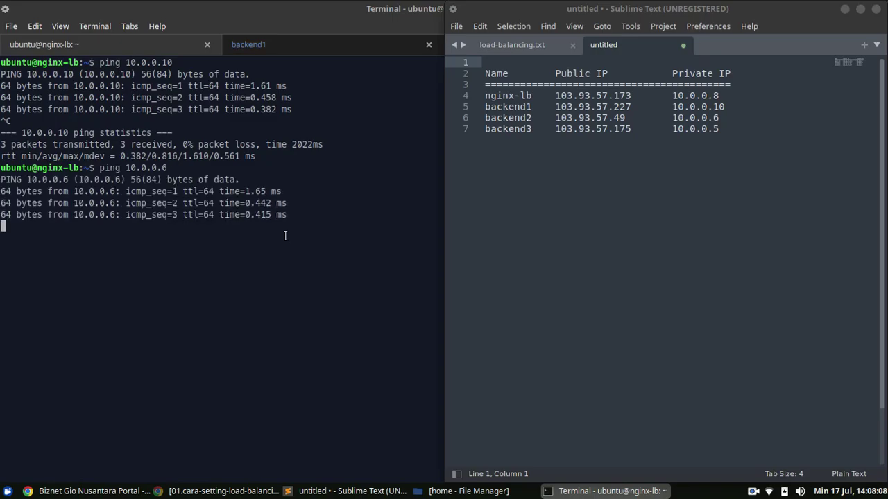
pyautogui.hotkey('ctrl', 'c')
# - From nginx-lb, ping backend3's private IP 10.0.0.5, stop it and clear the terminal
pyautogui.press('Up')
pyautogui.press('BackSpace')
pyautogui.write('5')
pyautogui.press('Return')
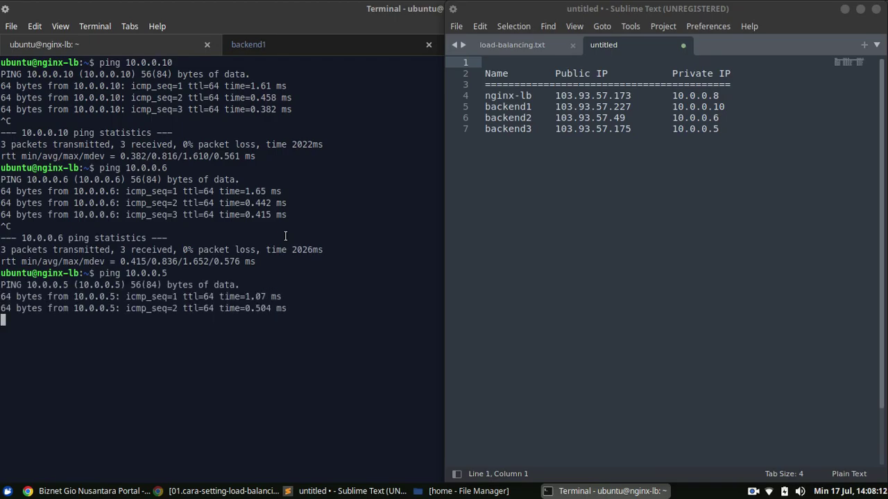
pyautogui.hotkey('ctrl', 'c')
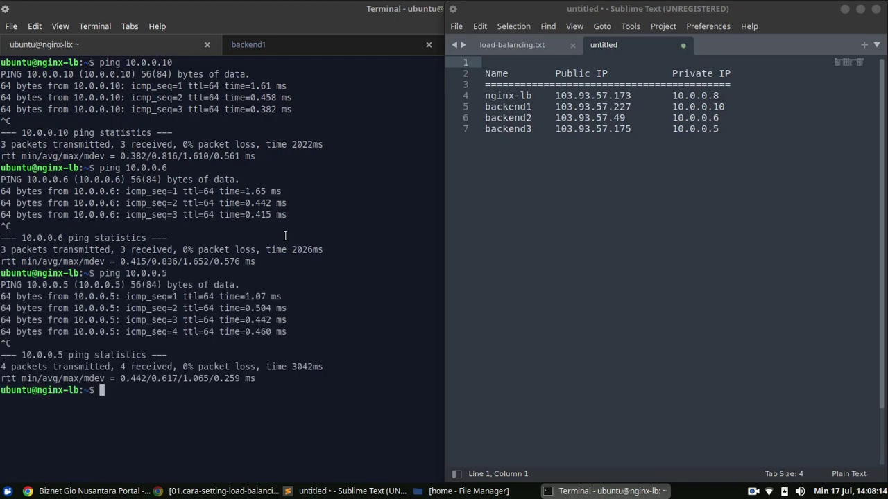
pyautogui.hotkey('ctrl', 'l')
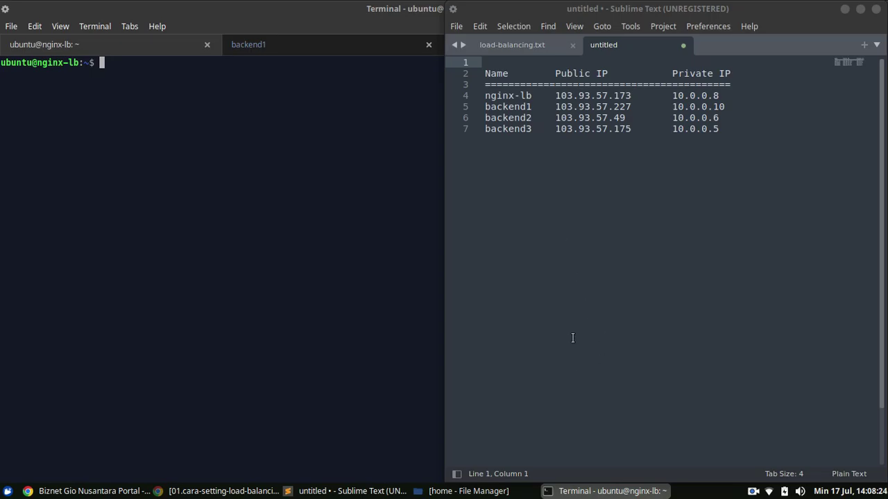
# - Show load-balancing.txt in Sublime Text at the KONFIGURASI BACKEND section, with the window kept always on top of the terminal
pyautogui.rightClick(336, 491)
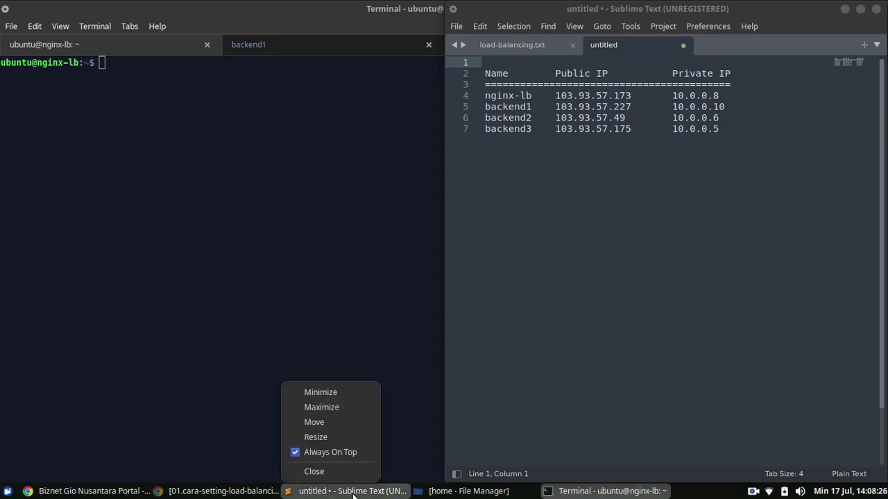
pyautogui.click(334, 452)
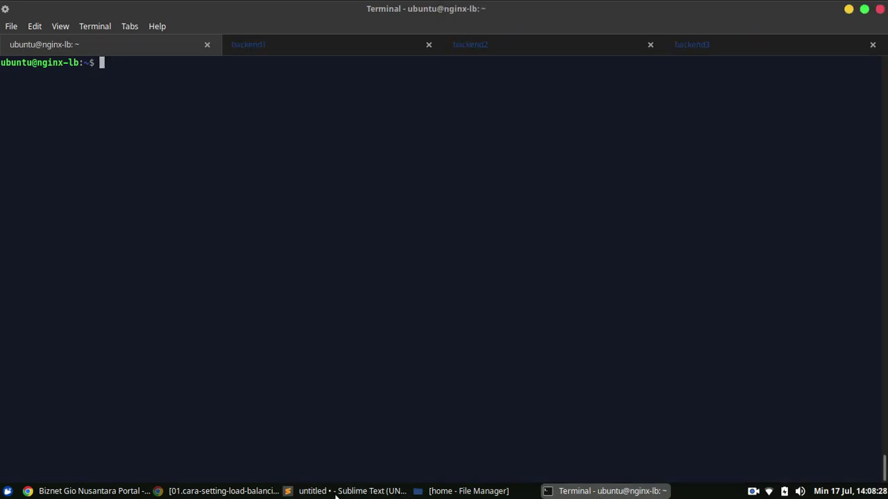
pyautogui.click(334, 480)
pyautogui.click(510, 46)
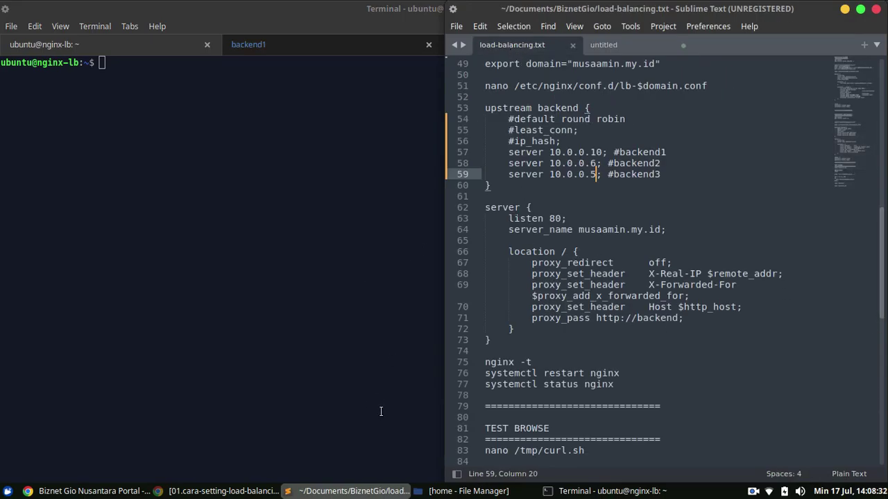
pyautogui.rightClick(351, 491)
pyautogui.click(347, 452)
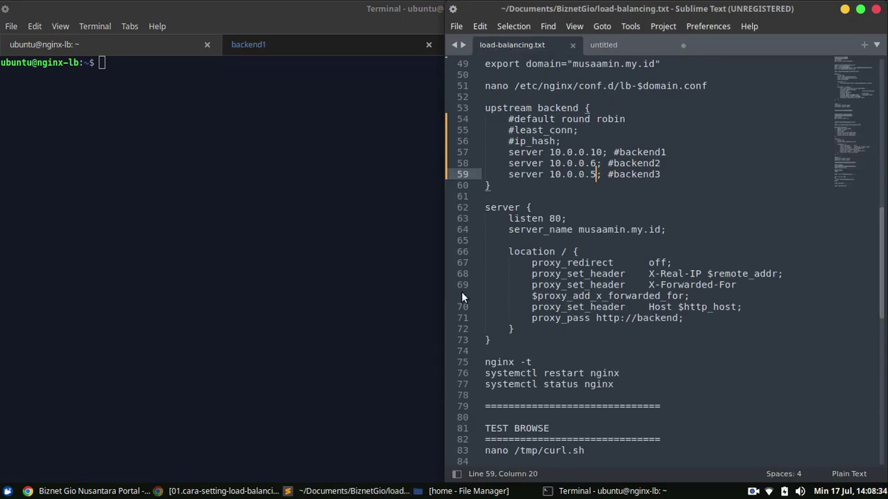
pyautogui.moveTo(879, 280); pyautogui.dragTo(878, 131)
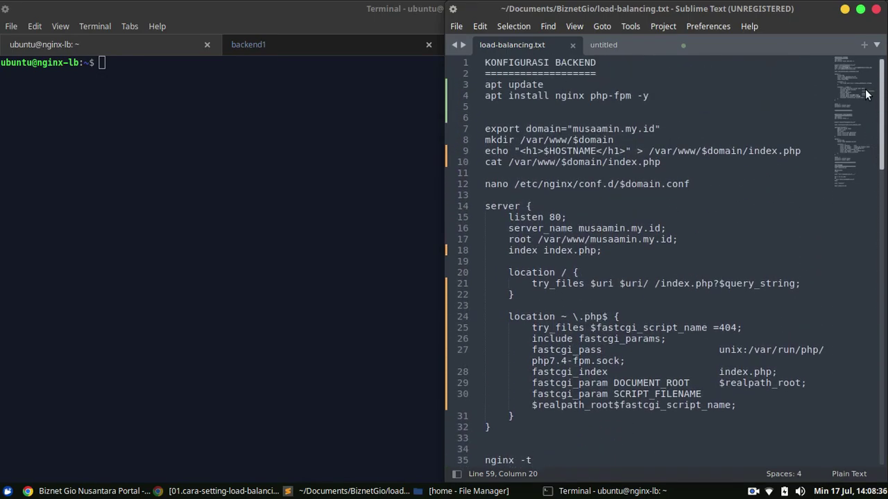
# - In the backend1 terminal session, connect with ssh backend1, answer yes to accept the host key and clear the screen
pyautogui.click(278, 43)
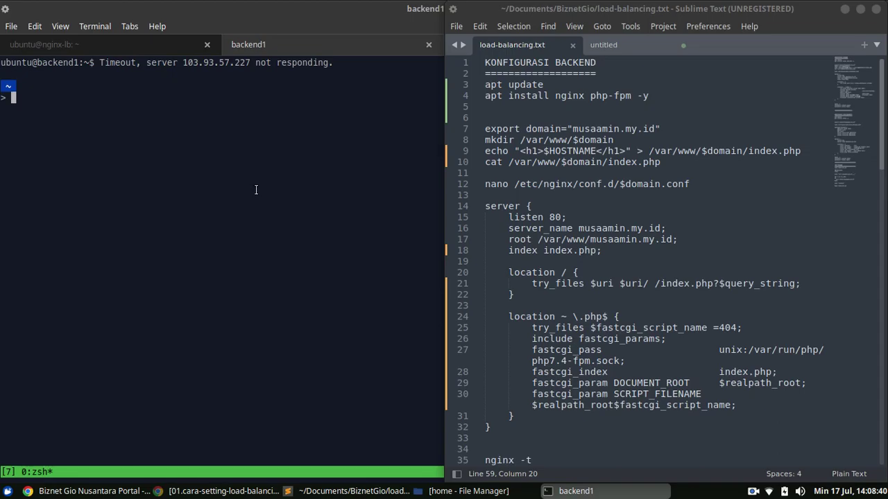
pyautogui.hotkey('ctrl', 'l')
pyautogui.write('ssh backend1')
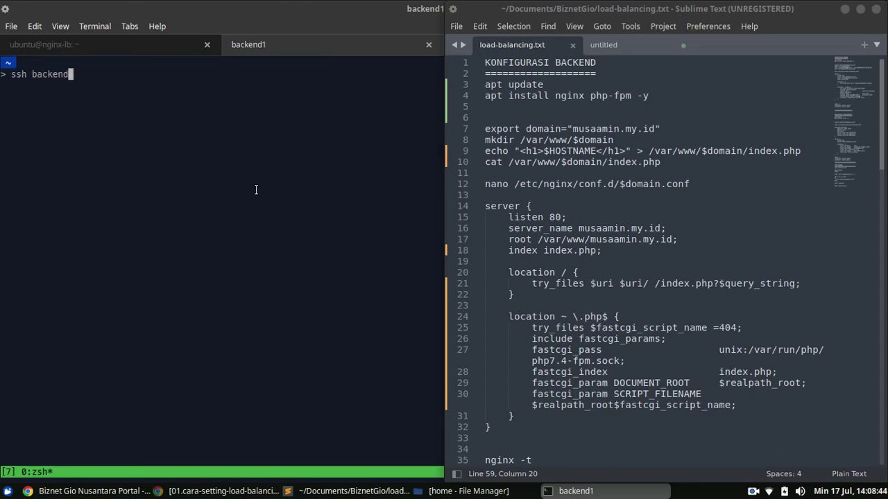
pyautogui.press('Return')
pyautogui.write('yes')
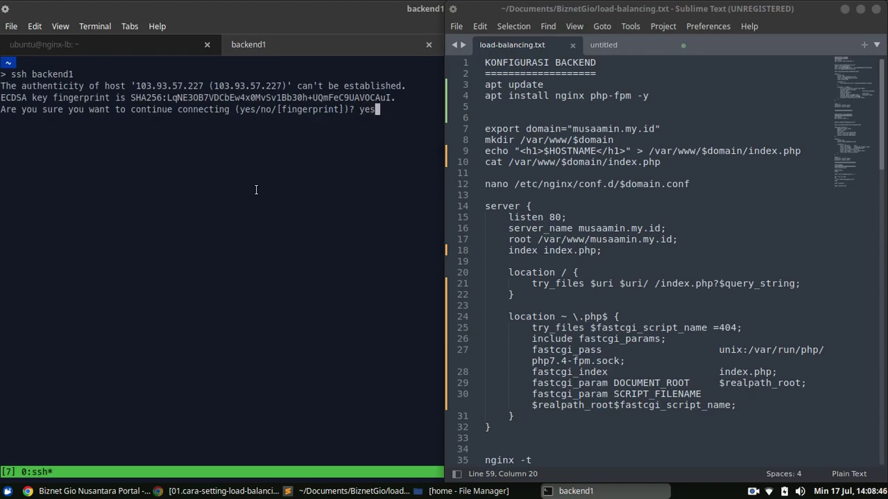
pyautogui.press('Return')
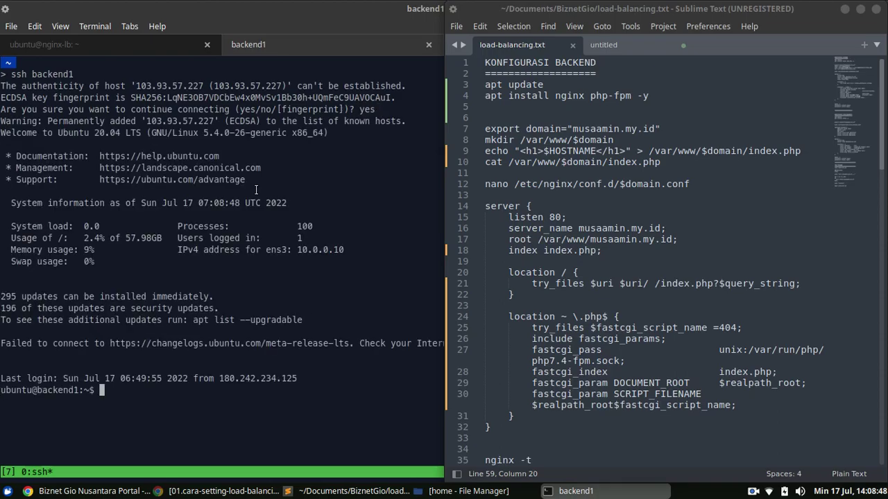
pyautogui.hotkey('ctrl', 'l')
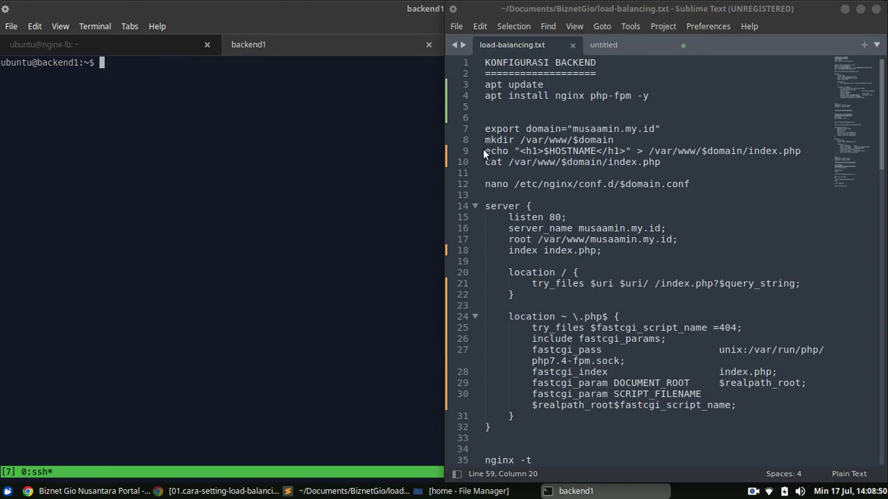
# - Copy apt install nginx php-fpm -y from load-balancing.txt and try running it on backend1, accepting the unsafe paste
pyautogui.click(654, 97)
pyautogui.hotkey('ctrl', 'c')
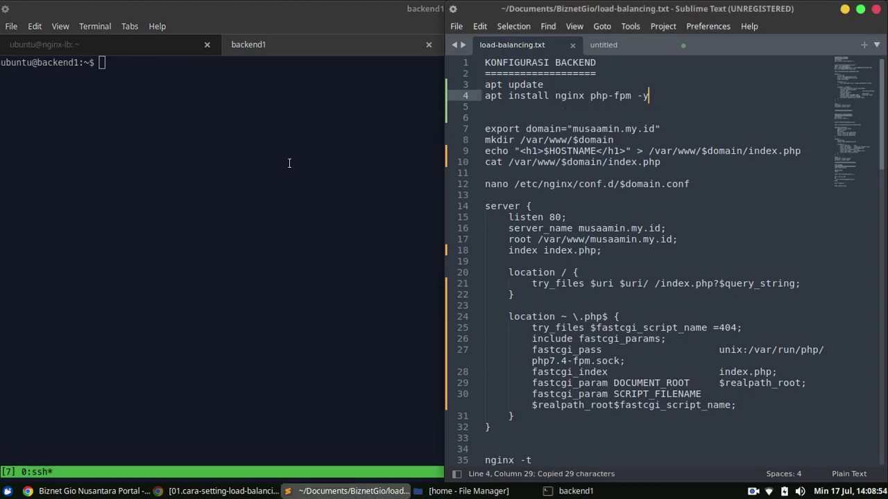
pyautogui.click(289, 163)
pyautogui.rightClick(197, 127)
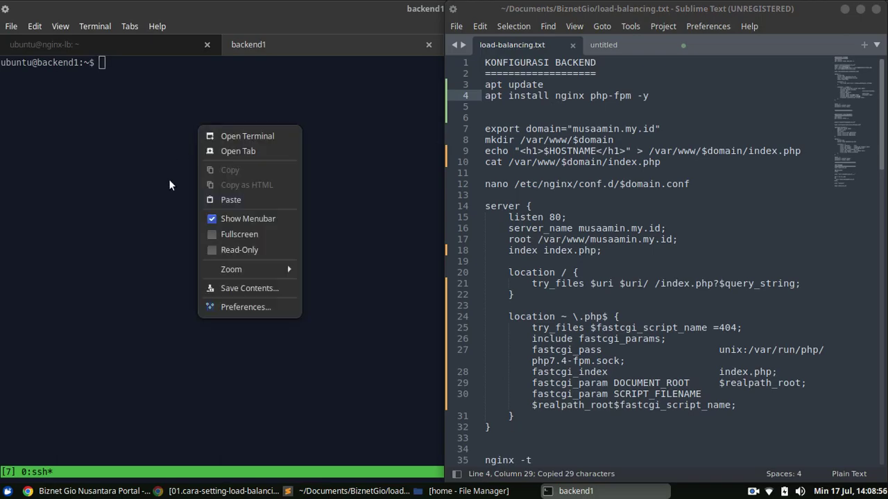
pyautogui.click(211, 201)
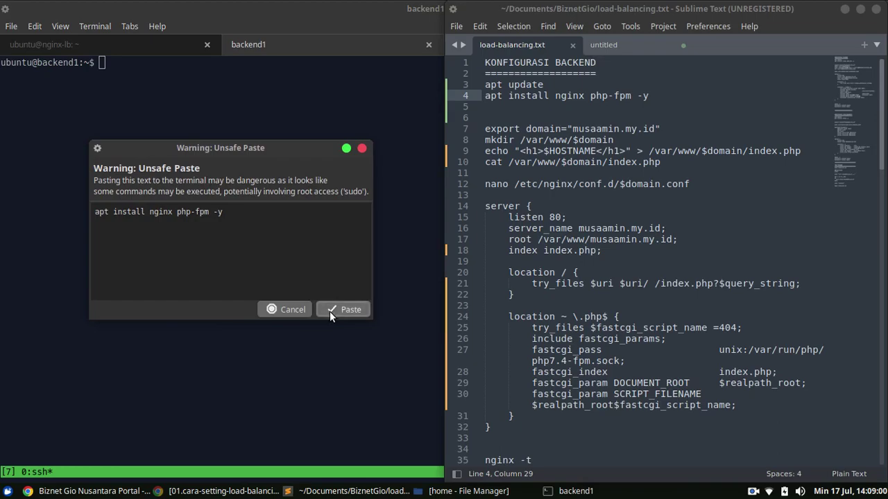
pyautogui.click(333, 312)
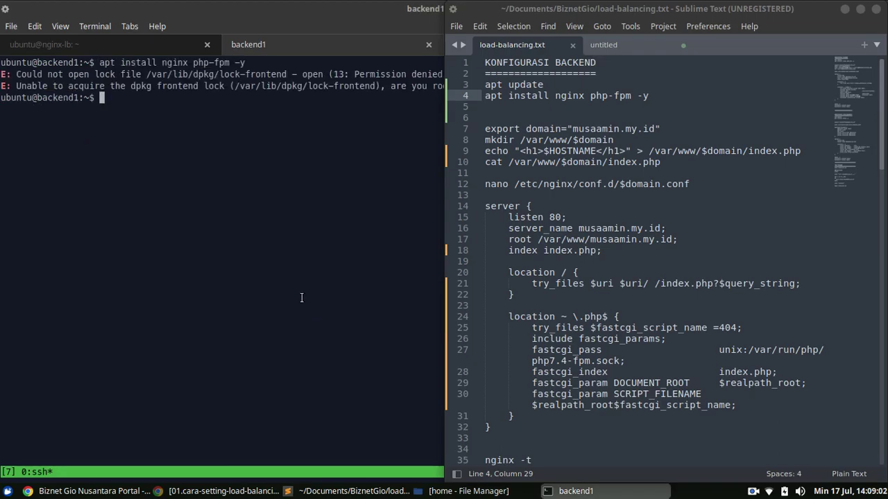
# - Install Nginx and PHP-FPM on backend1 by rerunning the install command prefixed with sudo
pyautogui.hotkey('ctrl', 'l')
pyautogui.press('Up')
pyautogui.press('Home')
pyautogui.write('sudo')
pyautogui.press('Return')
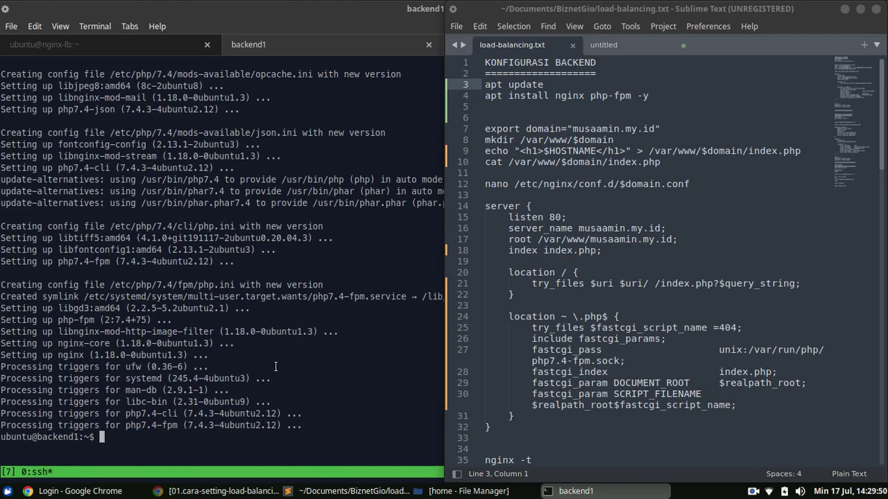
# - Switch to a root shell on backend1 with sudo su - and clear the screen
pyautogui.write('sudo su -')
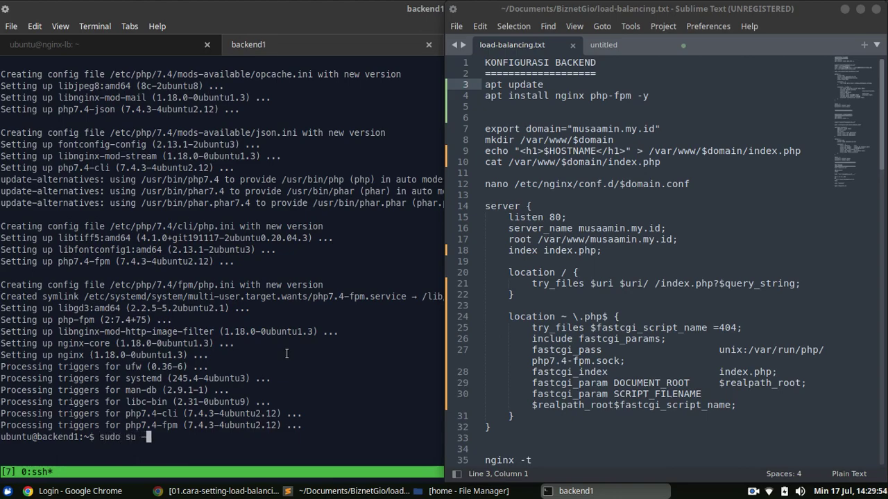
pyautogui.press('Return')
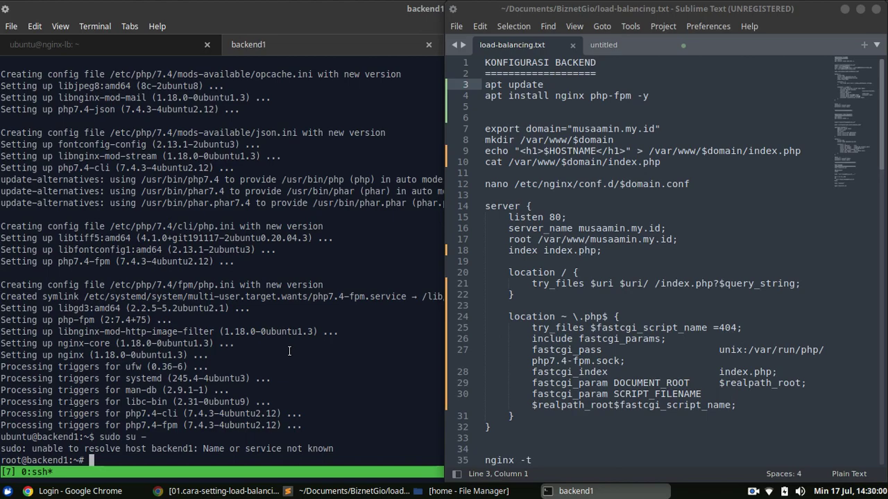
pyautogui.hotkey('ctrl', 'l')
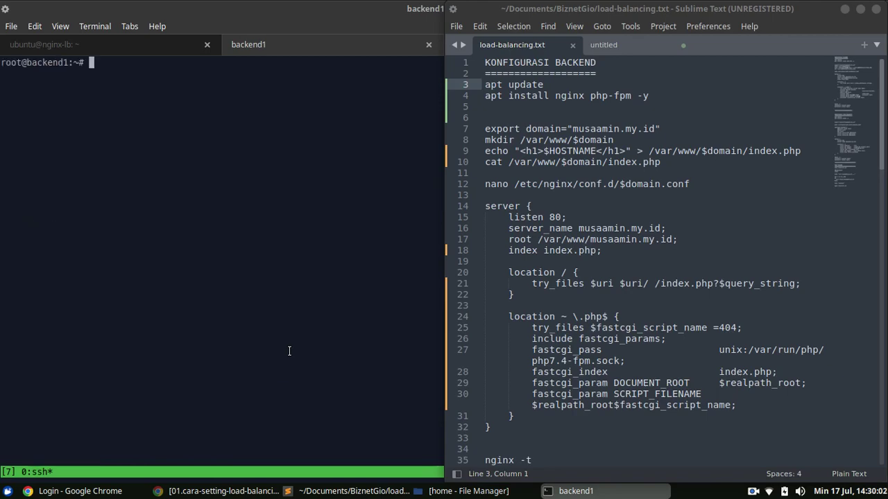
# - Copy export domain="musaamin.my.id" from load-balancing.txt and run it in the backend1 root shell
pyautogui.moveTo(662, 129); pyautogui.dragTo(475, 132)
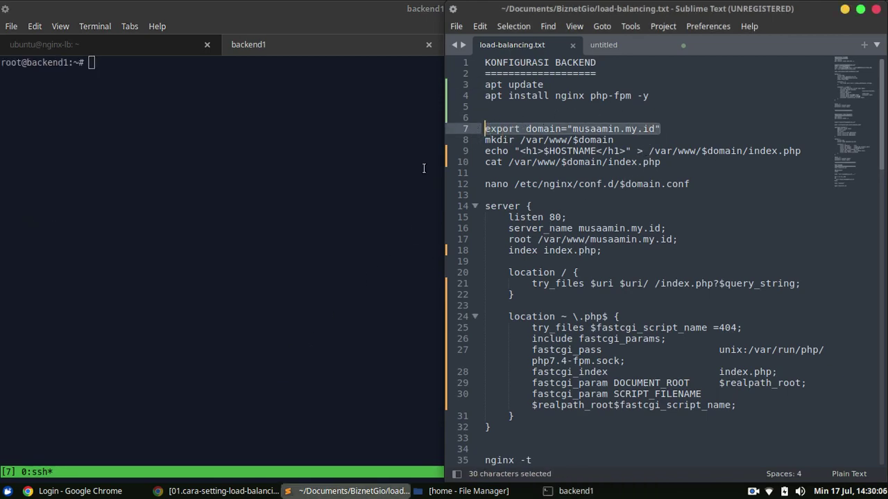
pyautogui.hotkey('ctrl', 'x')
pyautogui.hotkey('ctrl', 'z')
pyautogui.hotkey('ctrl', 'c')
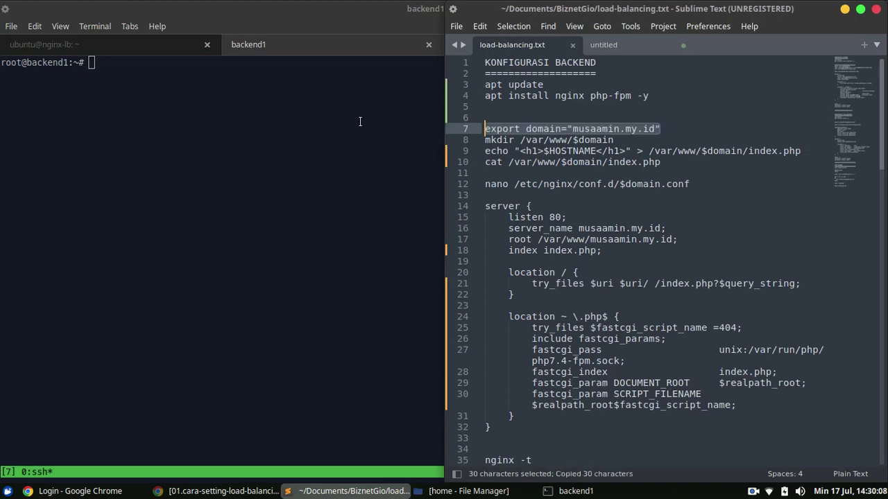
pyautogui.click(208, 117)
pyautogui.rightClick(209, 117)
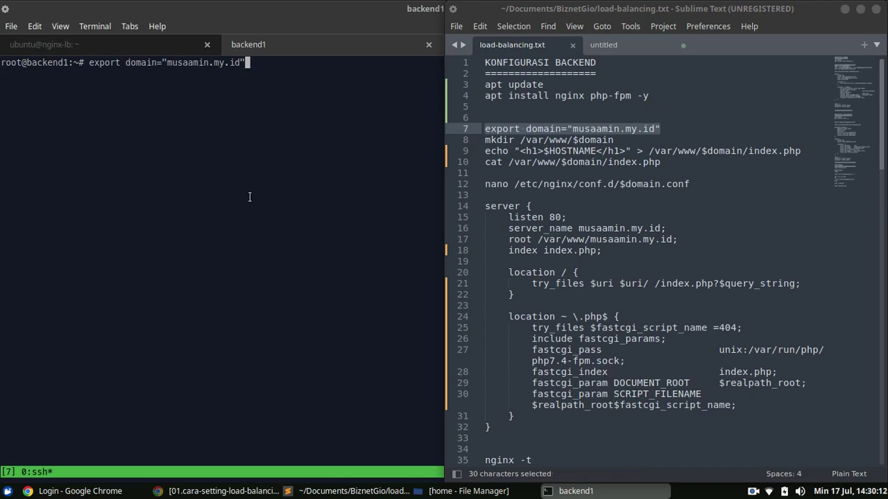
pyautogui.press('Return')
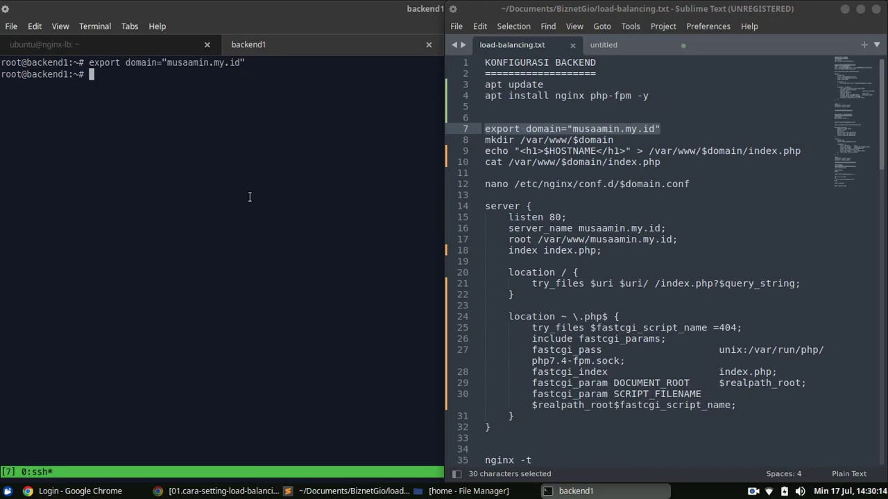
# - Create the site's web root on backend1 by copying and running mkdir /var/www/$domain, accepting the unsafe paste
pyautogui.click(615, 140)
pyautogui.hotkey('ctrl', 'c')
pyautogui.click(159, 126)
pyautogui.rightClick(158, 125)
pyautogui.click(177, 197)
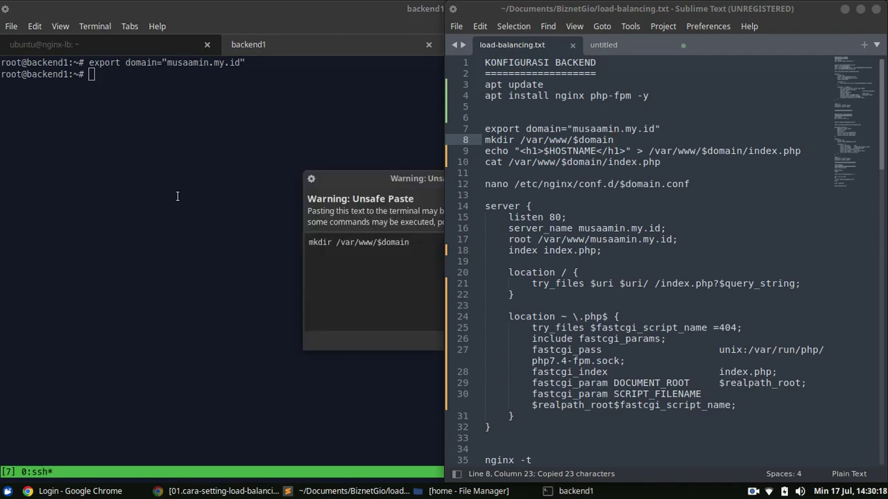
pyautogui.press('Return')
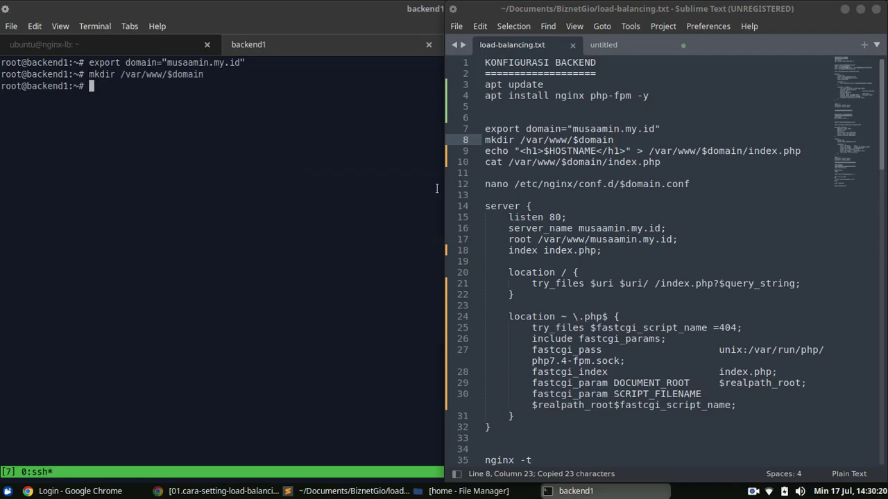
# - Create the site's index page by copying and running echo "<h1>$HOSTNAME</h1>" > /var/www/$domain/index.php on backend1
pyautogui.click(486, 152)
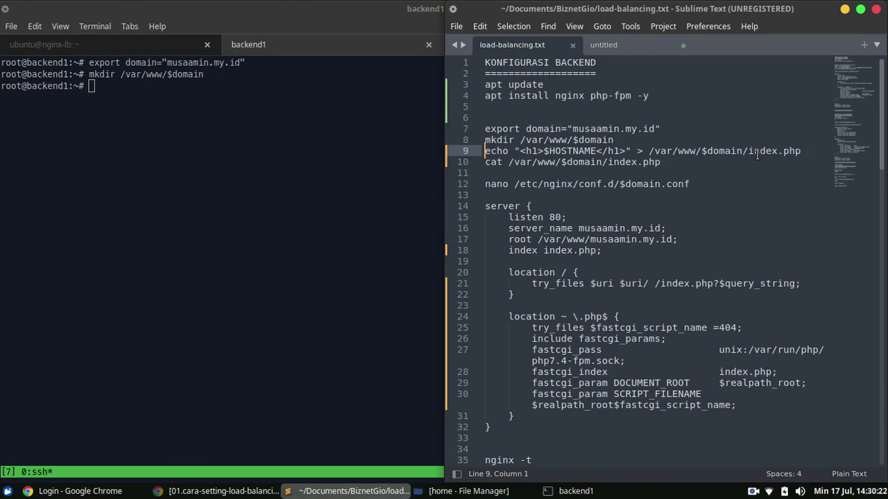
pyautogui.moveTo(747, 152); pyautogui.dragTo(802, 152)
pyautogui.click(730, 151)
pyautogui.hotkey('ctrl', 'c')
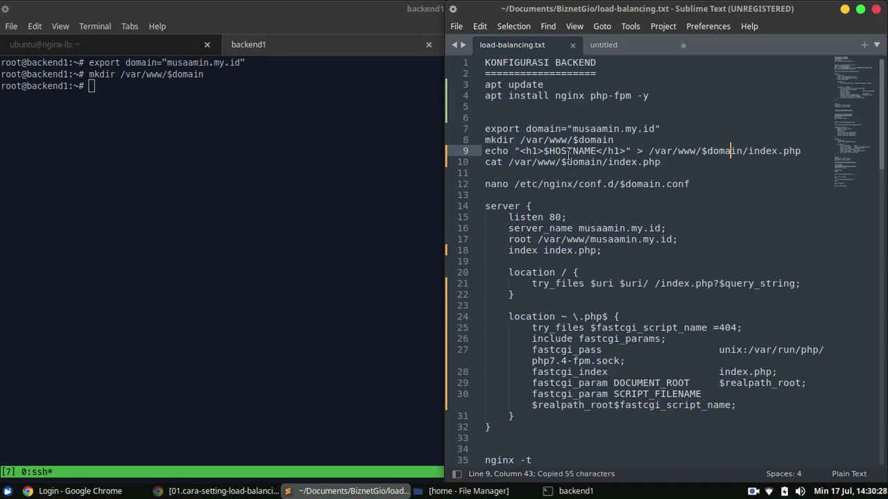
pyautogui.click(555, 152)
pyautogui.click(169, 142)
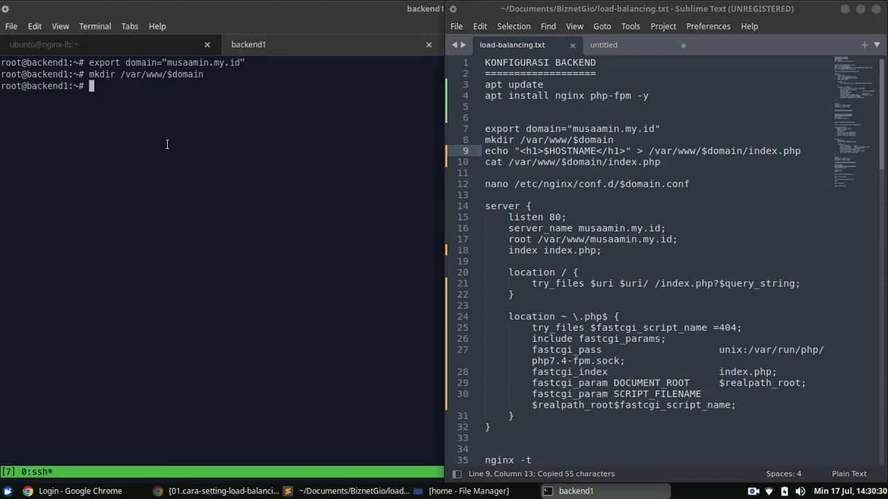
pyautogui.rightClick(168, 144)
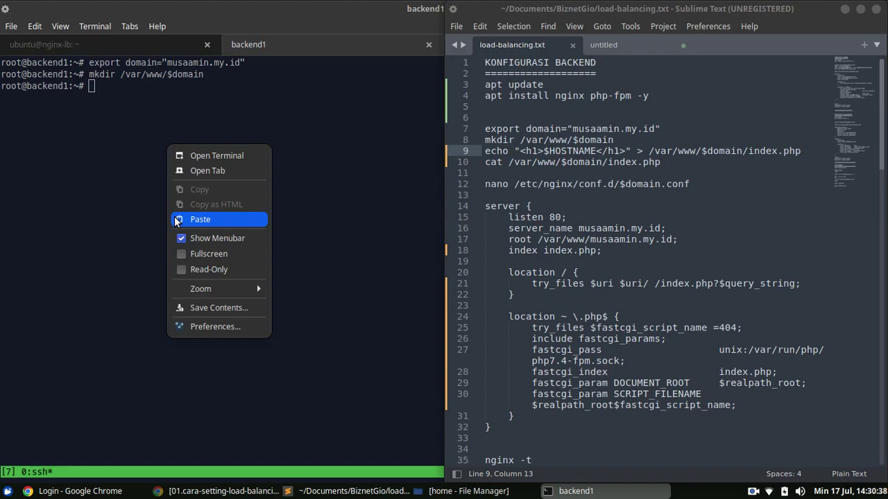
pyautogui.click(199, 219)
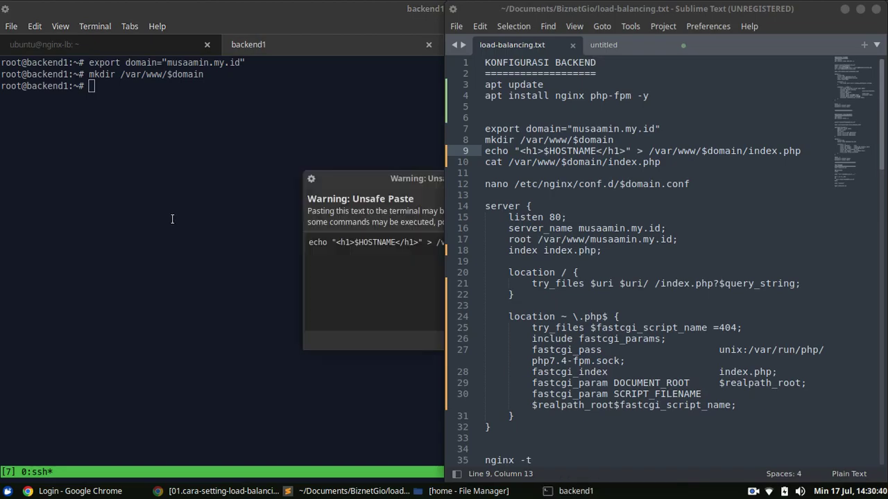
pyautogui.press('Return')
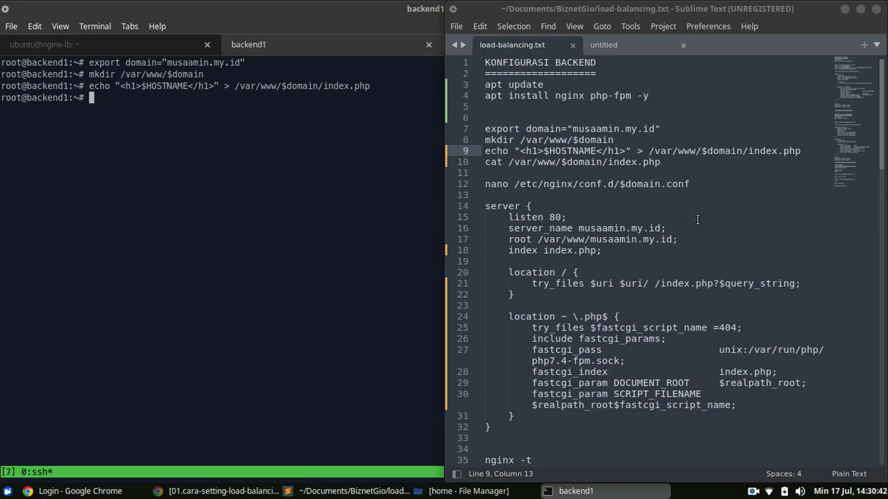
# - Display the index page's contents on backend1 by copying and running cat /var/www/$domain/index.php
pyautogui.click(673, 162)
pyautogui.hotkey('ctrl', 'c')
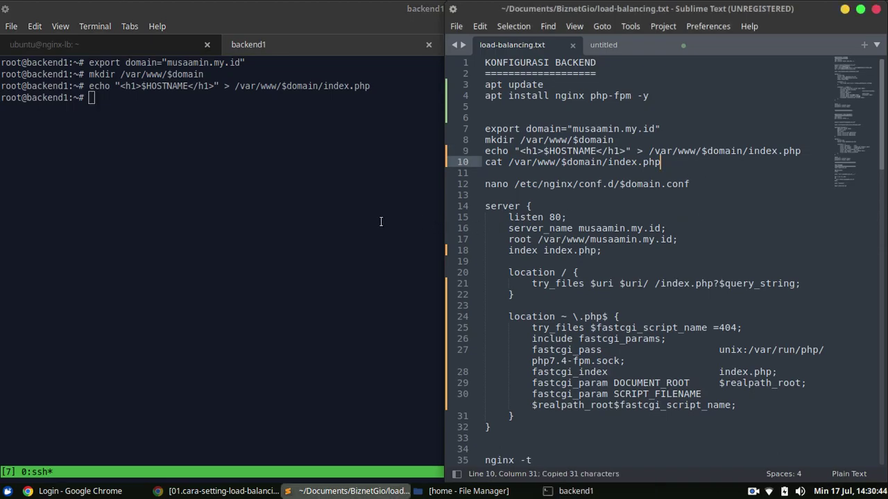
pyautogui.click(275, 185)
pyautogui.rightClick(275, 185)
pyautogui.click(293, 256)
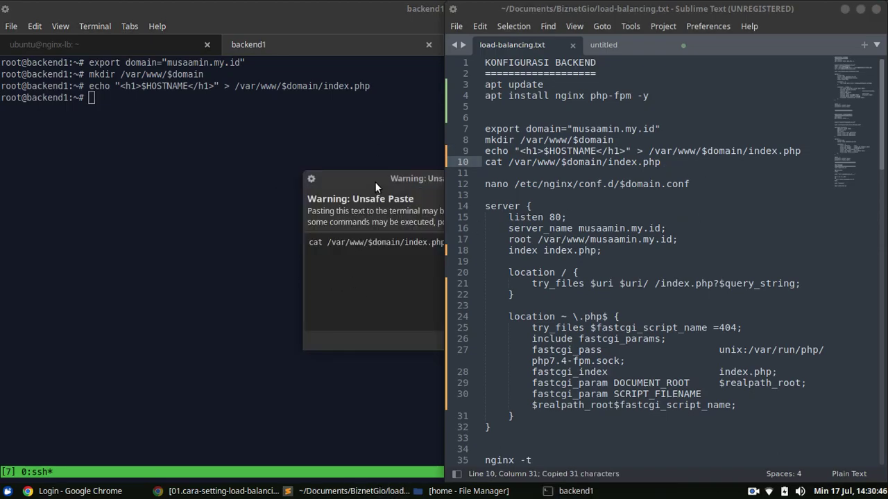
pyautogui.press('Return')
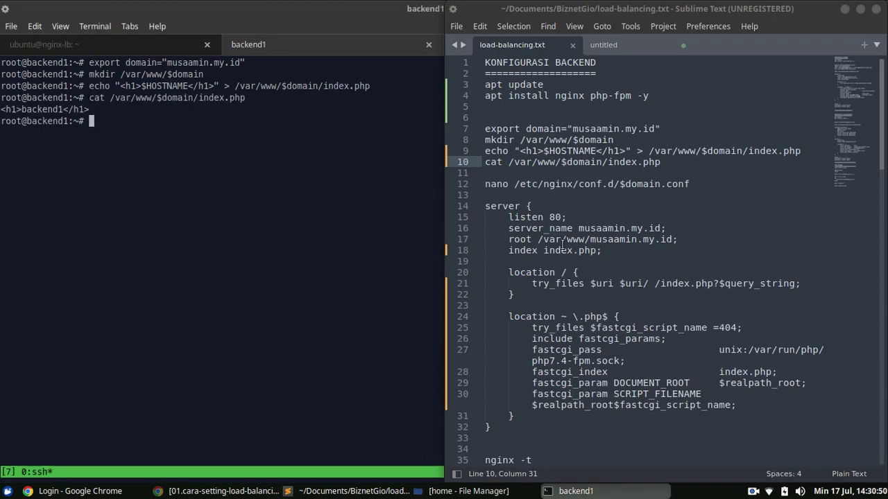
# - Open a new site configuration on backend1 by copying and running nano /etc/nginx/conf.d/$domain.conf
pyautogui.click(690, 184)
pyautogui.hotkey('ctrl', 'c')
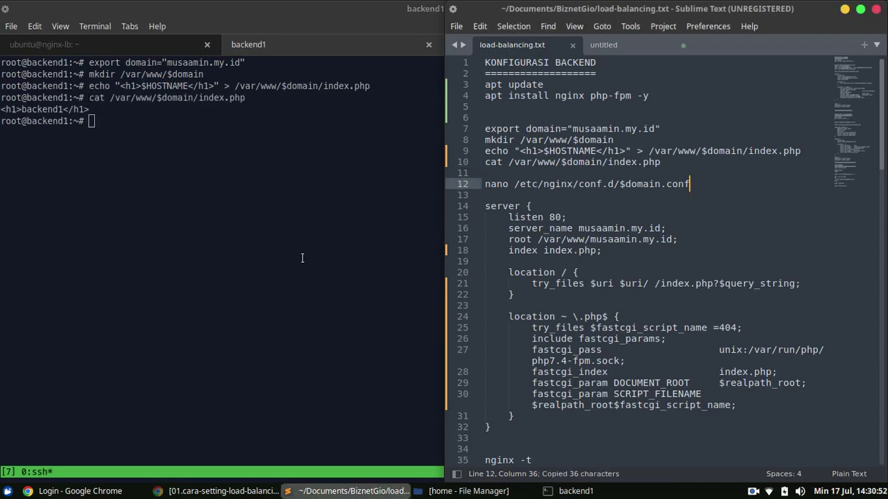
pyautogui.click(287, 247)
pyautogui.rightClick(173, 164)
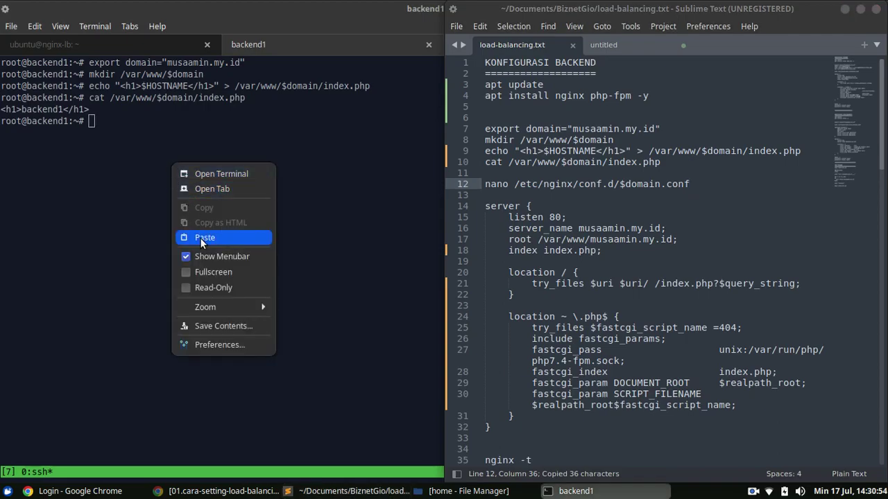
pyautogui.click(202, 238)
pyautogui.press('Return')
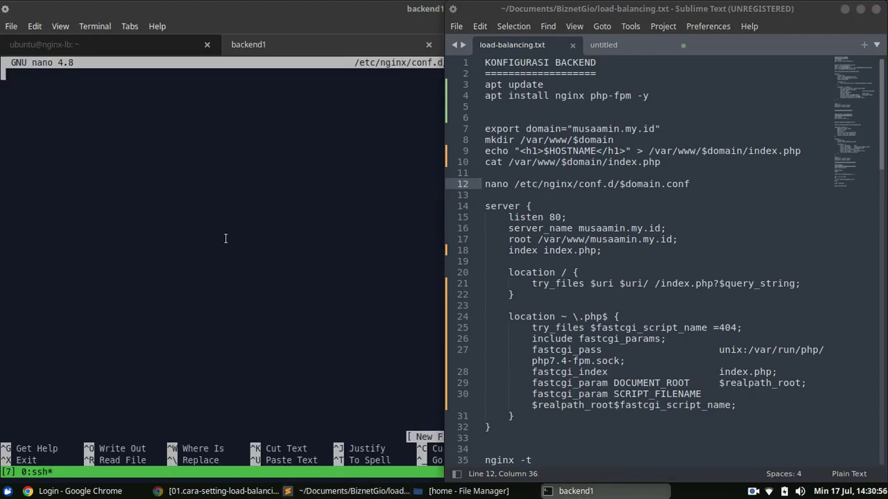
# - Copy the whole server block from the backend section of load-balancing.txt into the open nano file, accepting the unsafe paste
pyautogui.moveTo(492, 428); pyautogui.dragTo(439, 208)
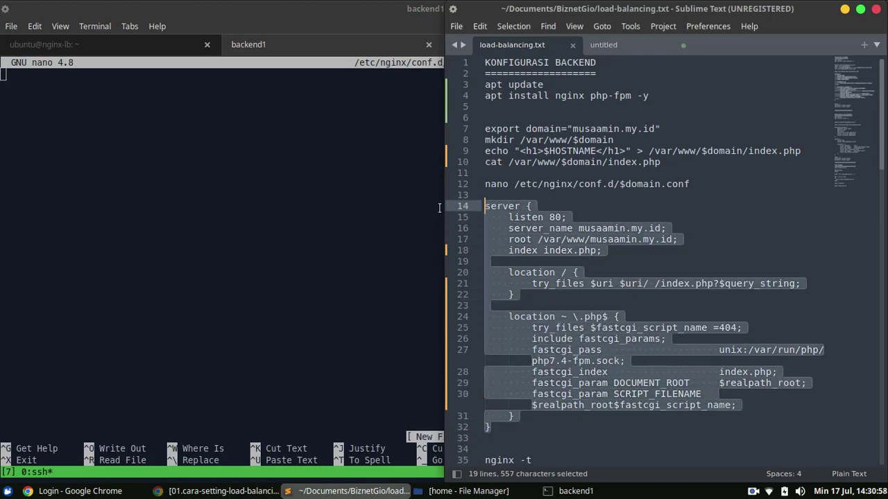
pyautogui.hotkey('ctrl', 'c')
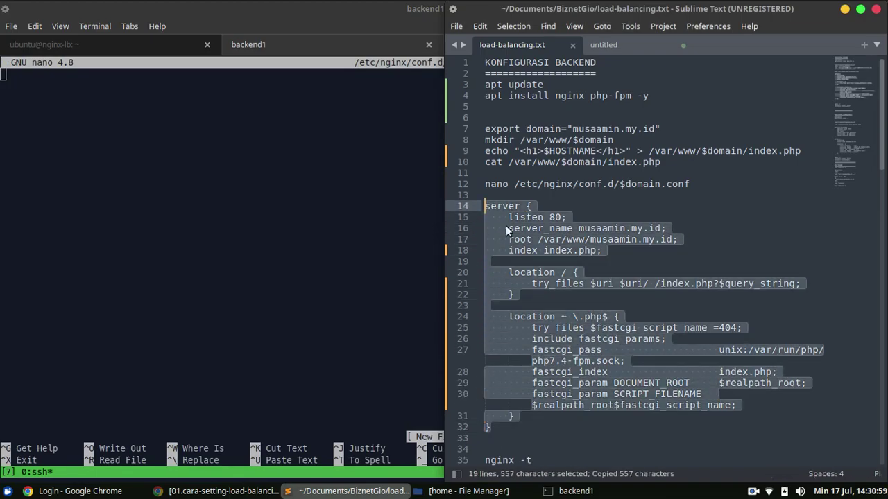
pyautogui.click(555, 239)
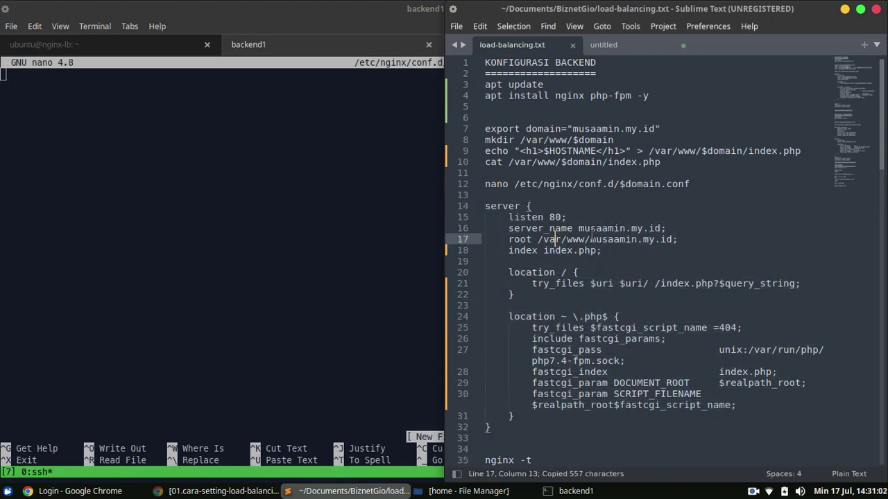
pyautogui.click(587, 228)
pyautogui.click(613, 239)
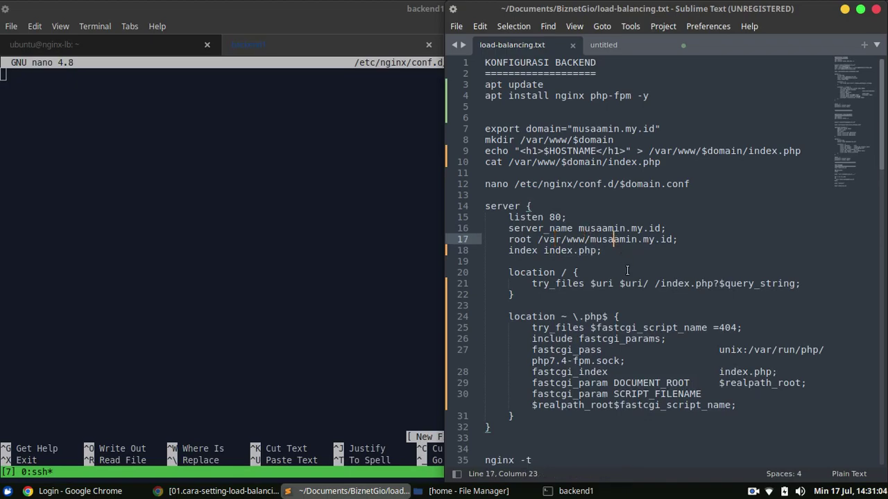
pyautogui.click(597, 250)
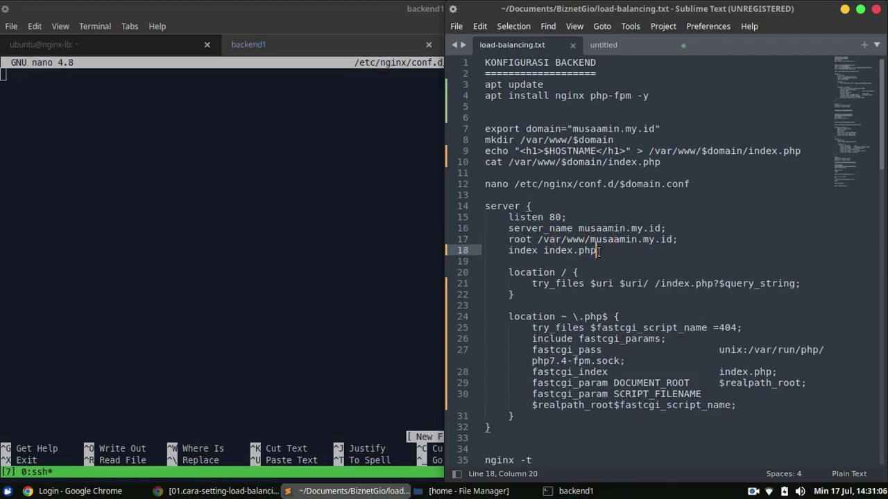
pyautogui.moveTo(514, 416); pyautogui.dragTo(485, 320)
pyautogui.click(539, 329)
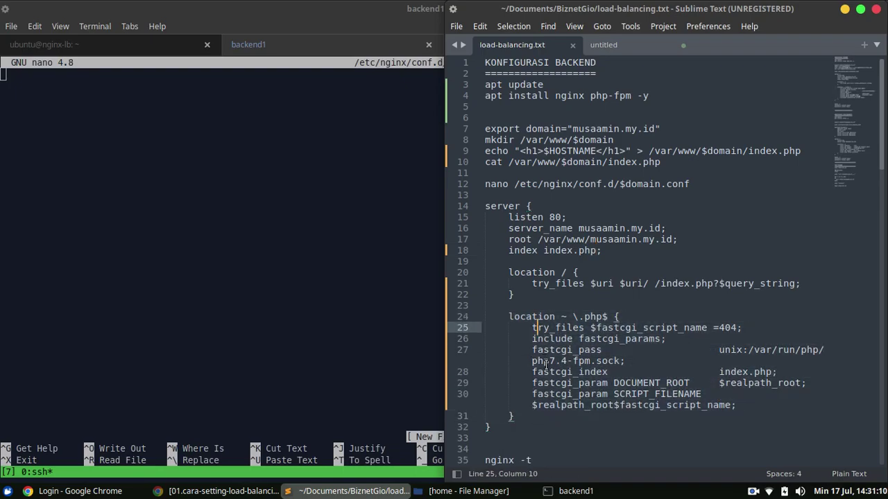
pyautogui.rightClick(186, 172)
pyautogui.click(209, 229)
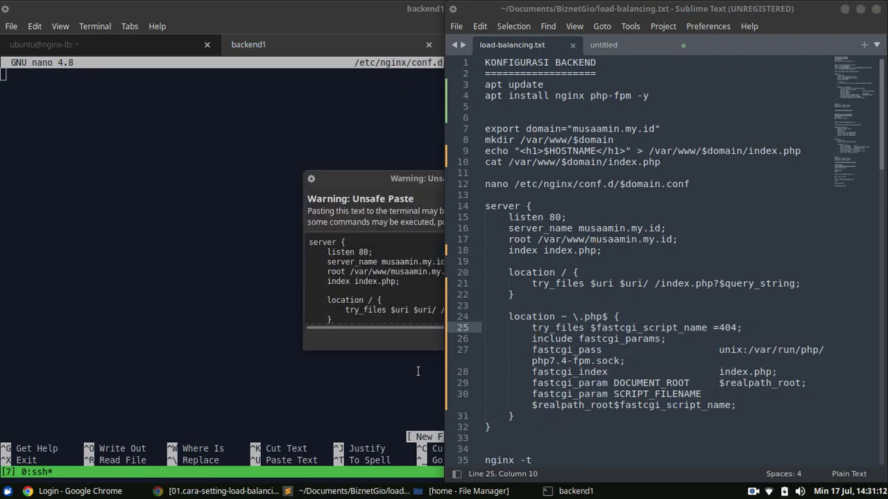
pyautogui.click(357, 327)
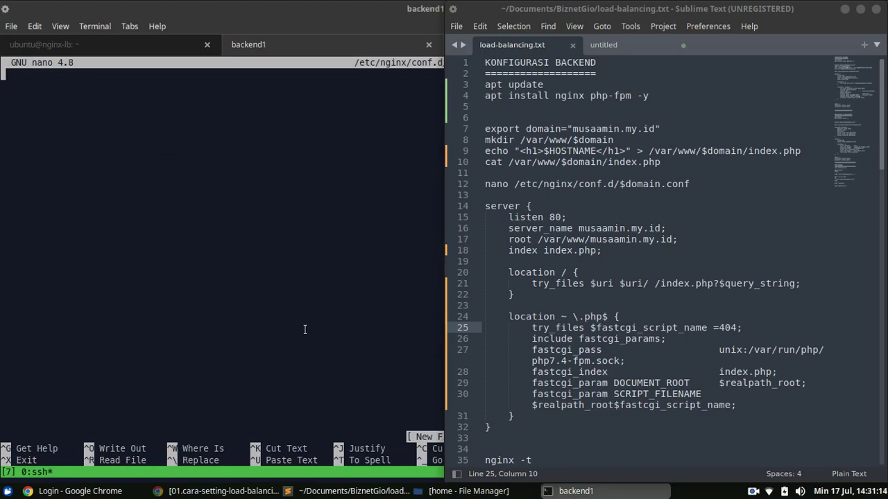
# - Save the site configuration under its current file name and exit nano
pyautogui.hotkey('ctrl', 'o')
pyautogui.press('Return')
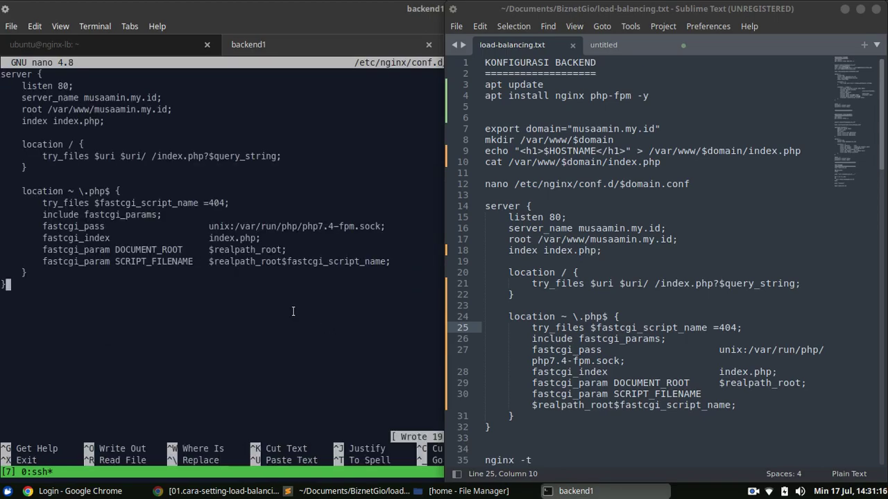
pyautogui.hotkey('ctrl', 'x')
# - Copy nginx -t, systemctl restart nginx and systemctl status nginx from the backend notes and run them on backend1
pyautogui.click(678, 310)
pyautogui.scroll(-4, 678, 310)
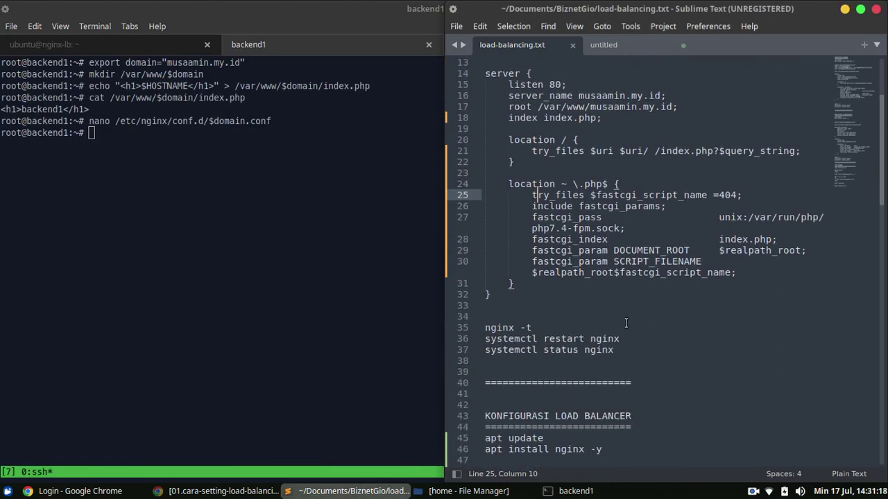
pyautogui.moveTo(622, 350); pyautogui.dragTo(449, 331)
pyautogui.hotkey('ctrl', 'c')
pyautogui.rightClick(153, 198)
pyautogui.click(173, 271)
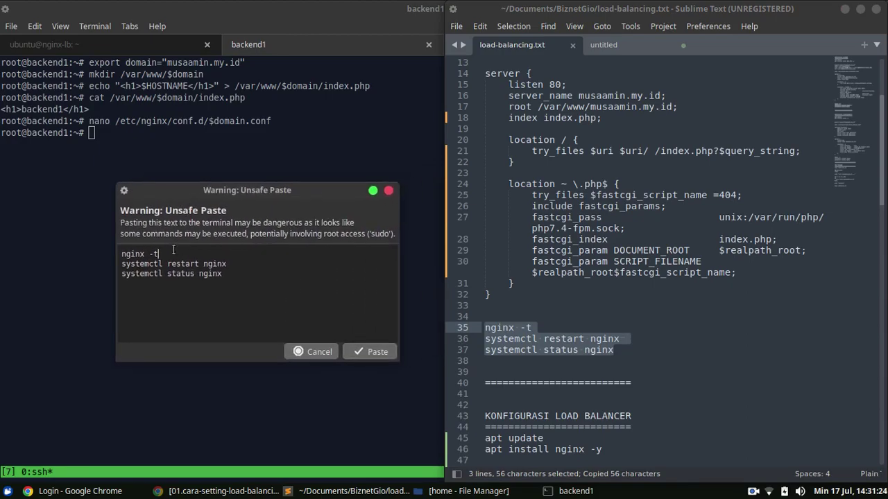
pyautogui.click(361, 352)
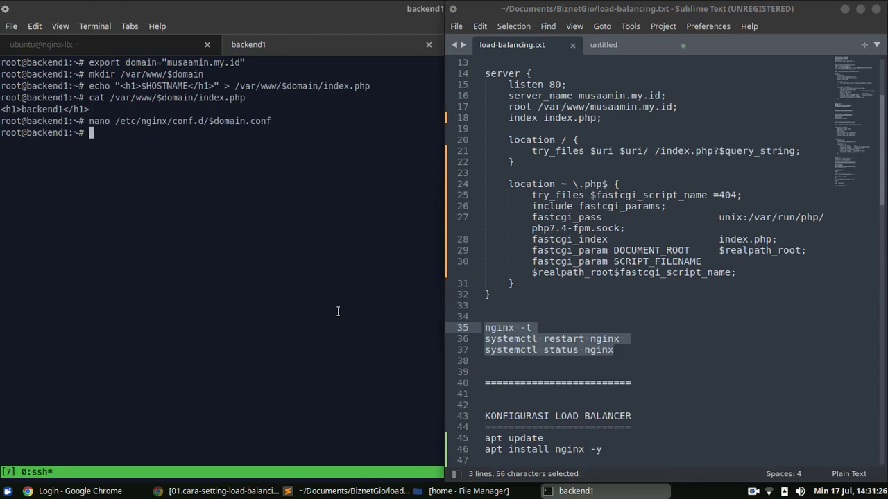
pyautogui.press('Return')
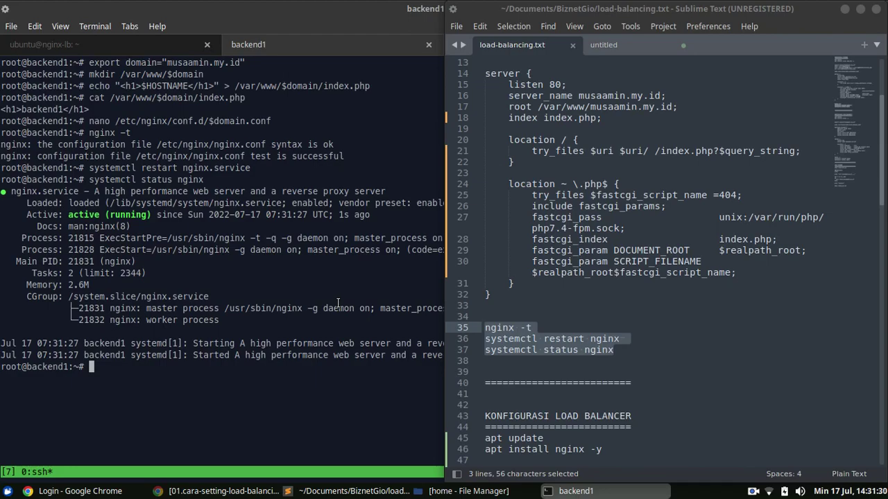
# - Return the notes to the start of the backend configuration and clear the backend1 terminal screen
pyautogui.click(623, 349)
pyautogui.scroll(4, 624, 343)
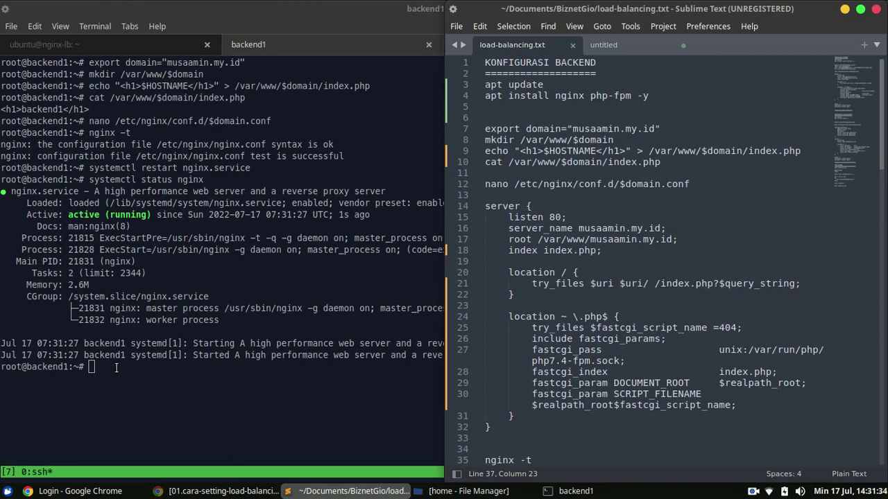
pyautogui.click(113, 371)
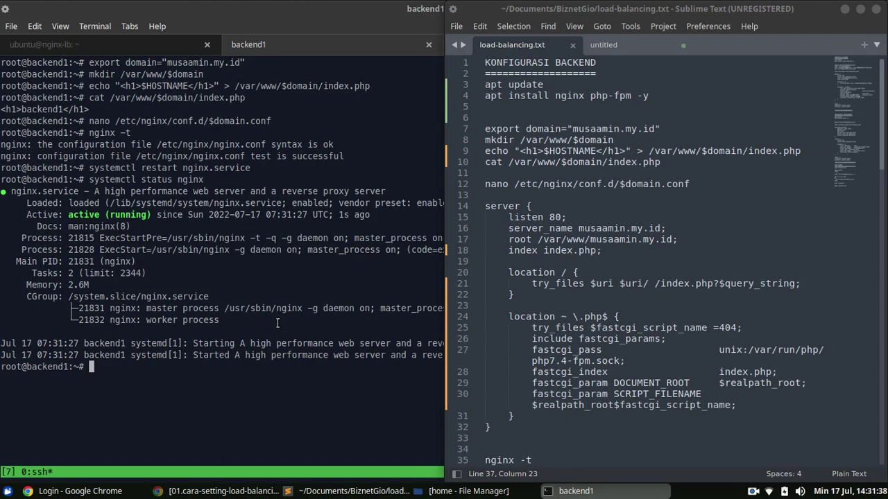
pyautogui.hotkey('ctrl', 'l')
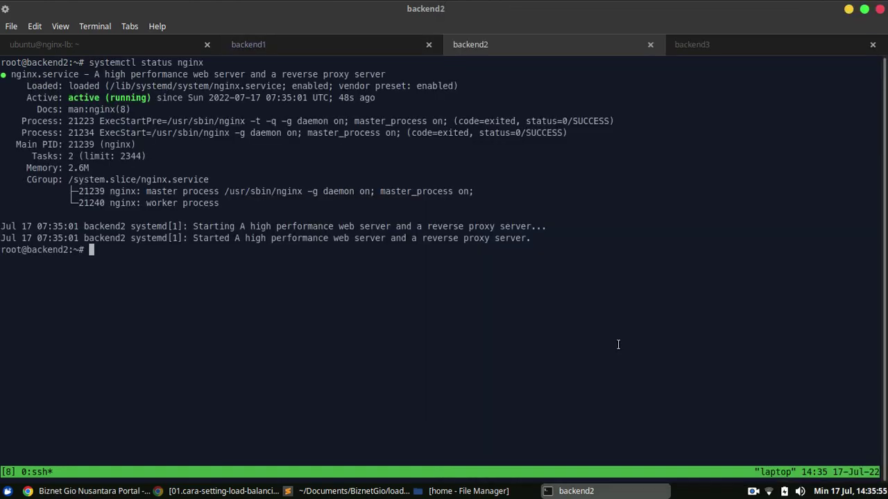
# - Switch to the backend3 terminal session to view its Nginx service status
pyautogui.click(697, 53)
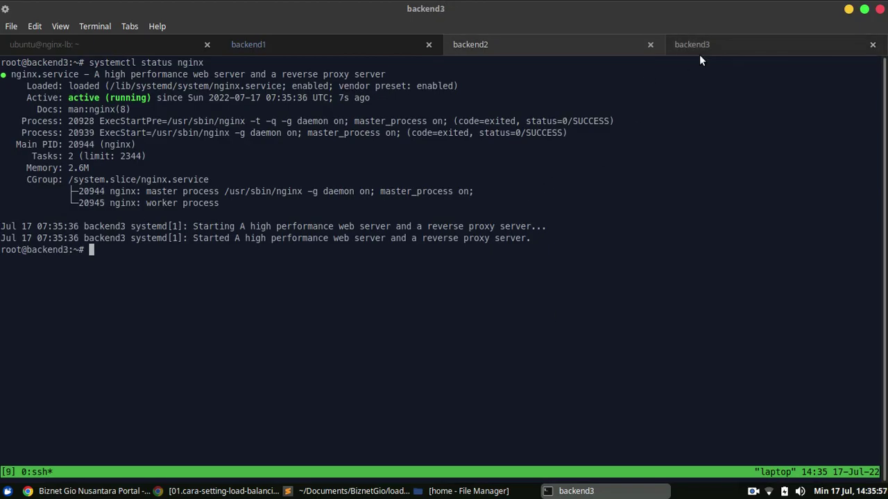
# - Switch to the nginx-lb terminal session and start a root shell with sudo su -
pyautogui.click(365, 45)
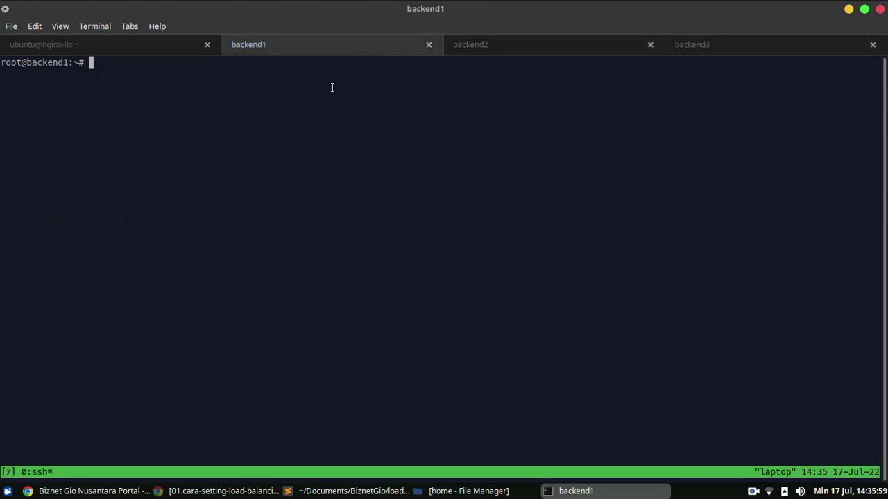
pyautogui.click(169, 50)
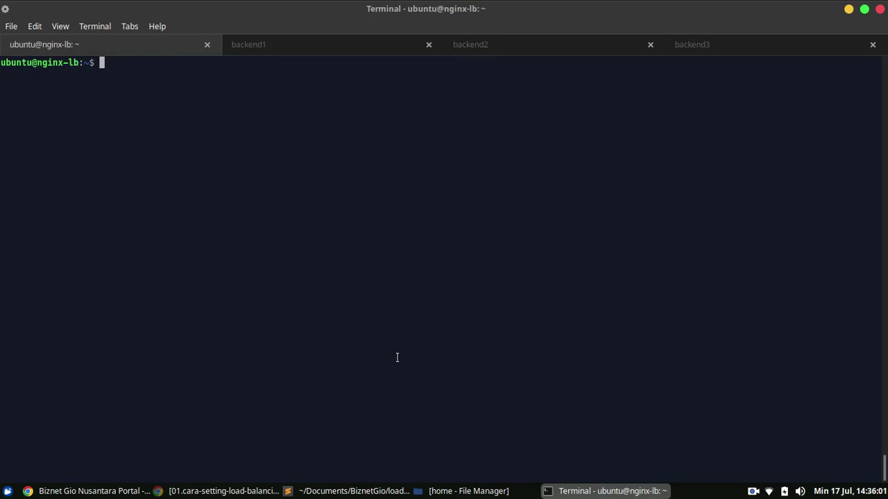
pyautogui.write('sudo su -')
pyautogui.press('Return')
# - Bring up the load-balancing.txt notes in Sublime Text and keep their window always on top of the terminal
pyautogui.click(388, 491)
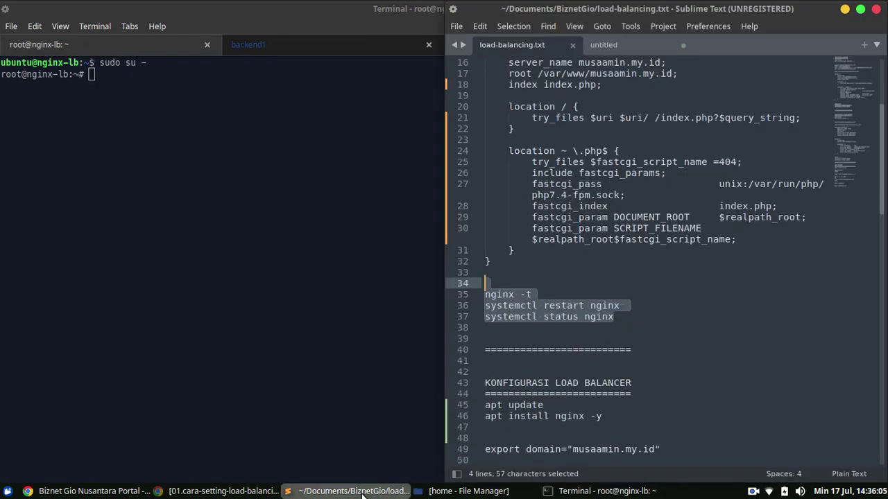
pyautogui.rightClick(374, 491)
pyautogui.click(354, 453)
pyautogui.click(630, 361)
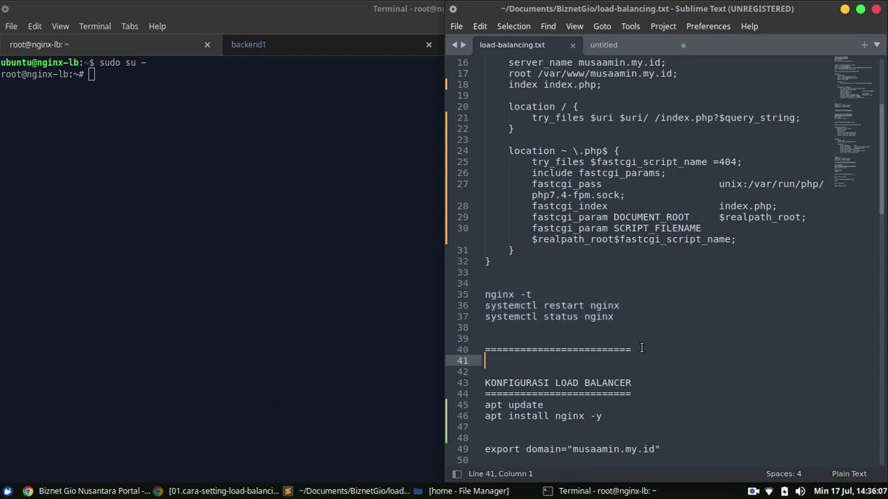
# - Copy apt install nginx -y from the load balancer notes and run it on nginx-lb
pyautogui.scroll(-5, 638, 347)
pyautogui.click(613, 251)
pyautogui.hotkey('ctrl', 'c')
pyautogui.rightClick(223, 206)
pyautogui.click(245, 268)
pyautogui.press('Return')
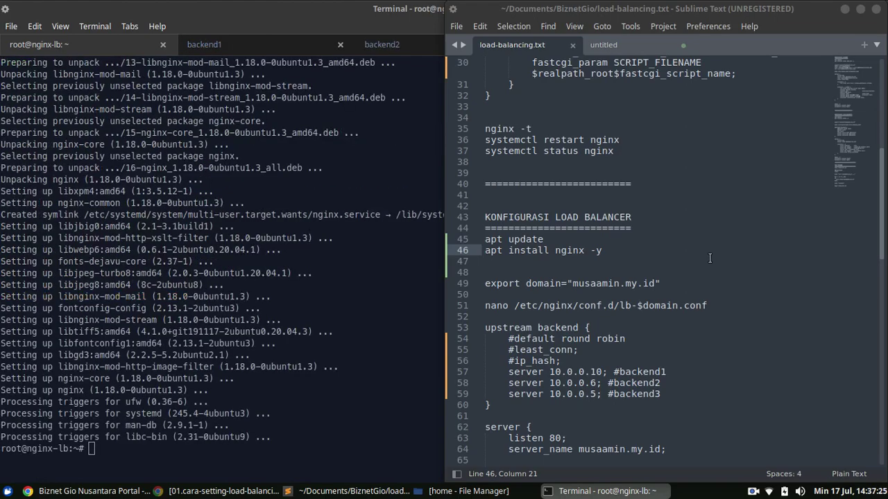
# - Copy export domain="musaamin.my.id" from the notes and run it on nginx-lb
pyautogui.click(666, 283)
pyautogui.hotkey('ctrl', 'c')
pyautogui.rightClick(308, 224)
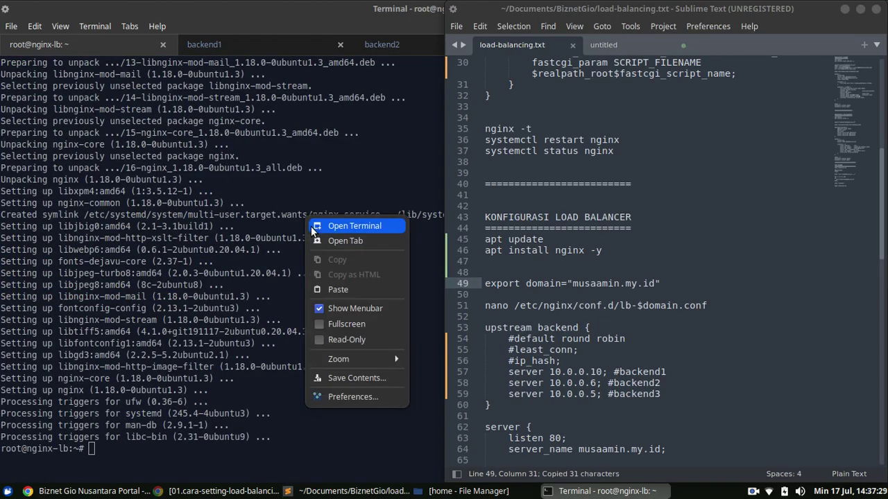
pyautogui.click(325, 289)
pyautogui.press('Return')
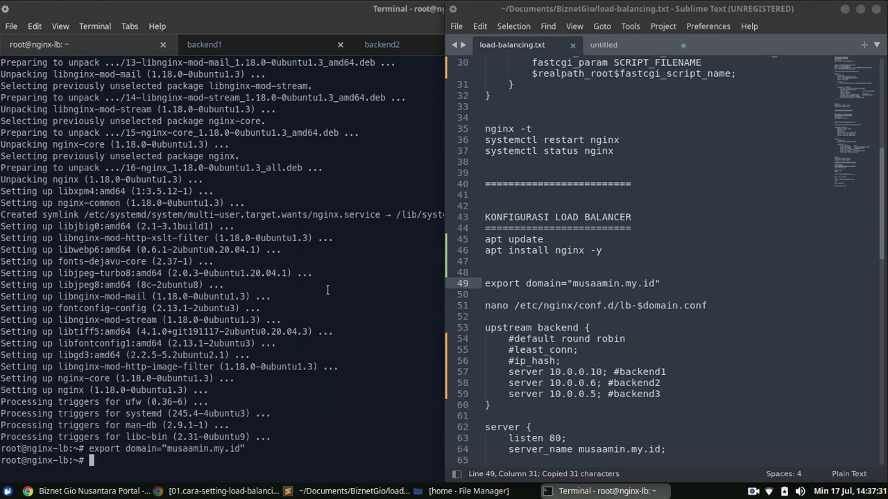
# - Copy nano /etc/nginx/conf.d/lb-$domain.conf from the notes and run it on nginx-lb to open the new configuration file
pyautogui.scroll(-1, 718, 260)
pyautogui.scroll(-3, 718, 260)
pyautogui.click(711, 206)
pyautogui.hotkey('ctrl', 'c')
pyautogui.rightClick(309, 271)
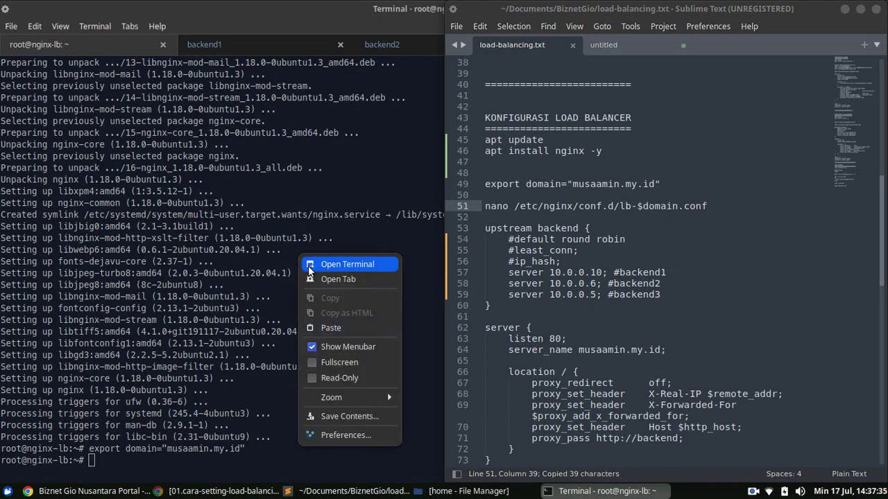
pyautogui.click(319, 327)
pyautogui.press('Return')
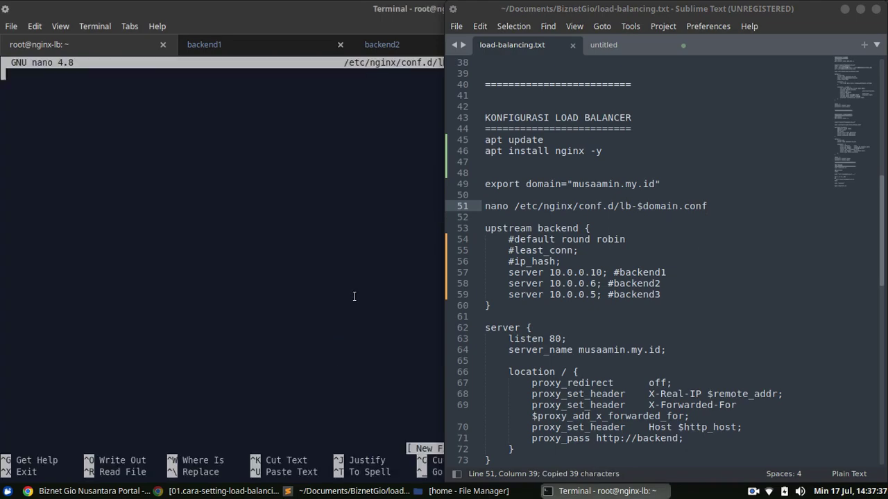
# - Copy the upstream backend and server blocks from the notes into the empty file in nano, accepting the multi-line paste
pyautogui.click(486, 230)
pyautogui.scroll(-4, 590, 243)
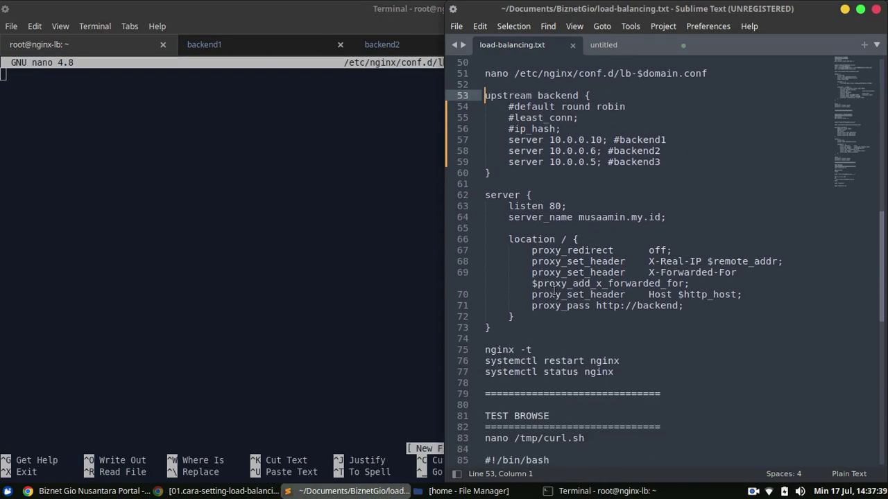
pyautogui.keyDown('shift'); pyautogui.click(491, 327); pyautogui.keyUp('shift')
pyautogui.hotkey('ctrl', 'c')
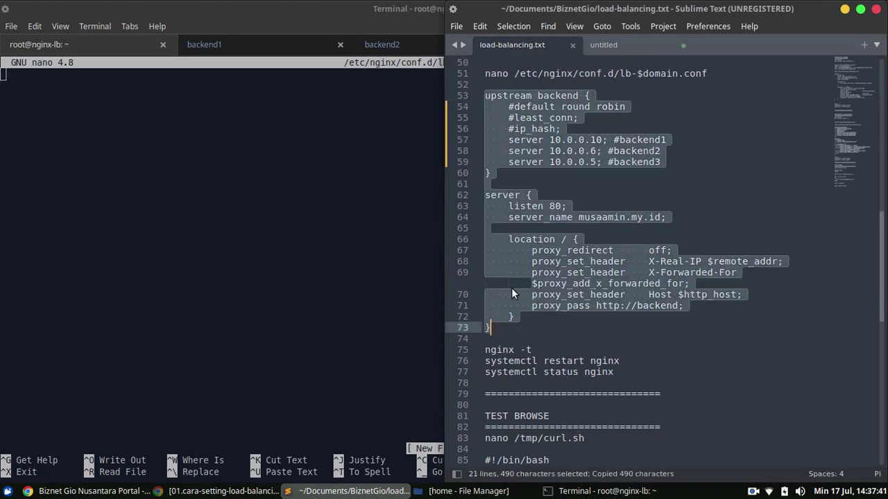
pyautogui.rightClick(154, 174)
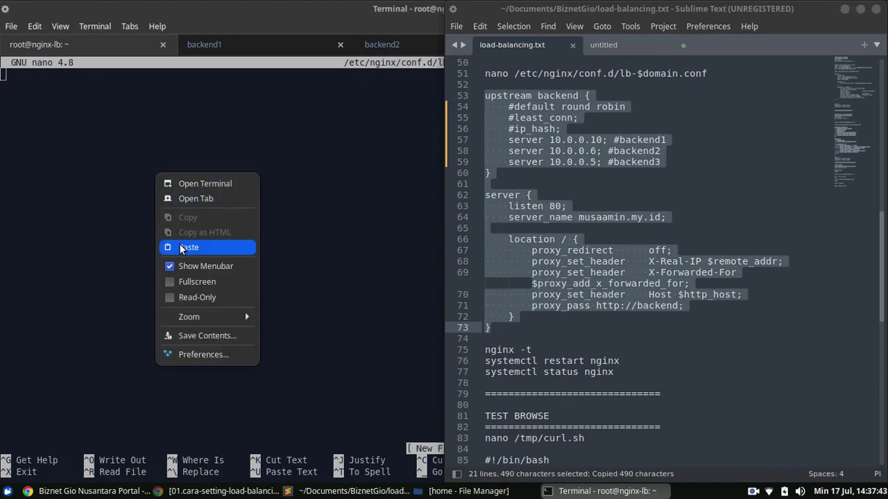
pyautogui.click(183, 247)
pyautogui.moveTo(394, 187); pyautogui.dragTo(171, 179)
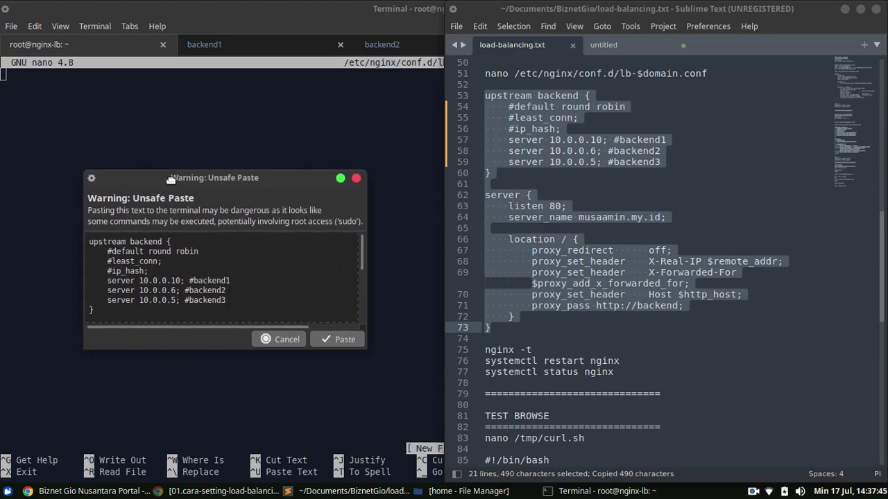
pyautogui.click(321, 340)
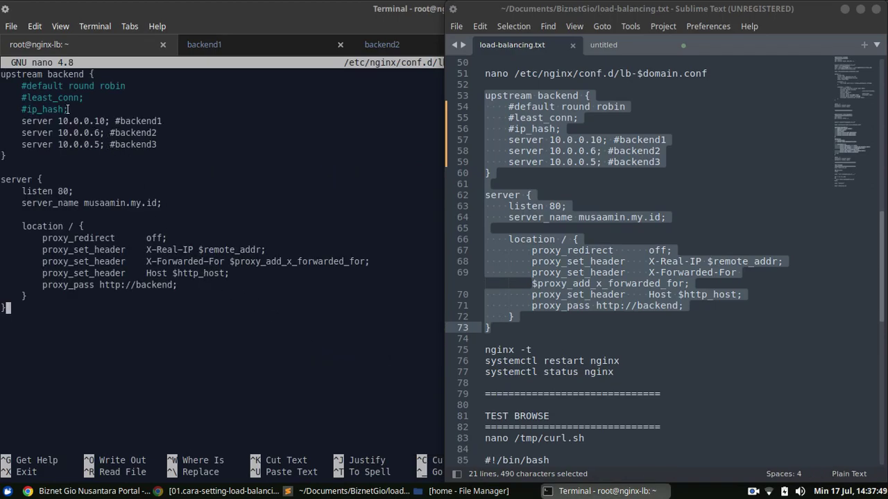
# - Delete the upstream group's name in the first line and re-enter it as backend
pyautogui.press('Up')
pyautogui.press('Up')
pyautogui.press('Up')
pyautogui.press('Up')
pyautogui.press('Up')
pyautogui.press('Up')
pyautogui.press('Up')
pyautogui.press('Up')
pyautogui.press('Up')
pyautogui.press('Up')
pyautogui.press('Up')
pyautogui.press('Up')
pyautogui.press('Up')
pyautogui.press('Up')
pyautogui.press('Up')
pyautogui.press('Up')
pyautogui.press('Up')
pyautogui.press('Up')
pyautogui.press('Up')
pyautogui.press('Up')
pyautogui.press('Right')
pyautogui.press('Right')
pyautogui.press('Right')
pyautogui.press('Right')
pyautogui.press('Right')
pyautogui.press('Right')
pyautogui.press('Right')
pyautogui.press('Right')
pyautogui.press('Delete')
pyautogui.press('Delete')
pyautogui.press('Delete')
pyautogui.press('Delete')
pyautogui.press('Delete')
pyautogui.press('Delete')
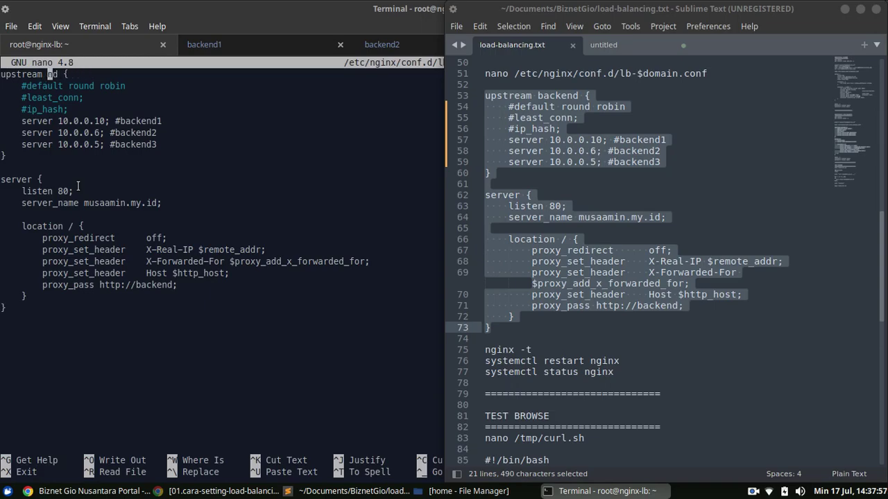
pyautogui.press('Delete')
pyautogui.write('backend')
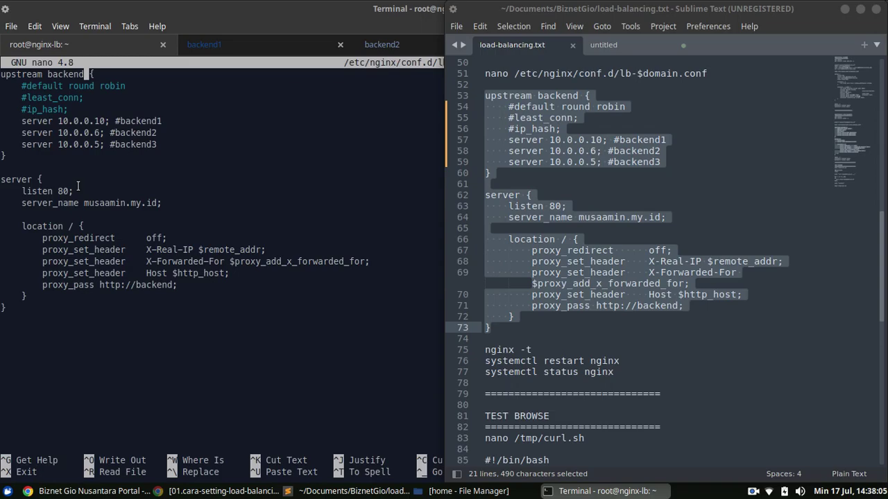
# - Delete the commented default round robin, least_conn and ip_hash lines from the upstream backend block
pyautogui.press('Down')
pyautogui.press('Right')
pyautogui.hotkey('ctrl', 'k')
pyautogui.press('Right')
pyautogui.press('Right')
pyautogui.press('Right')
pyautogui.press('Right')
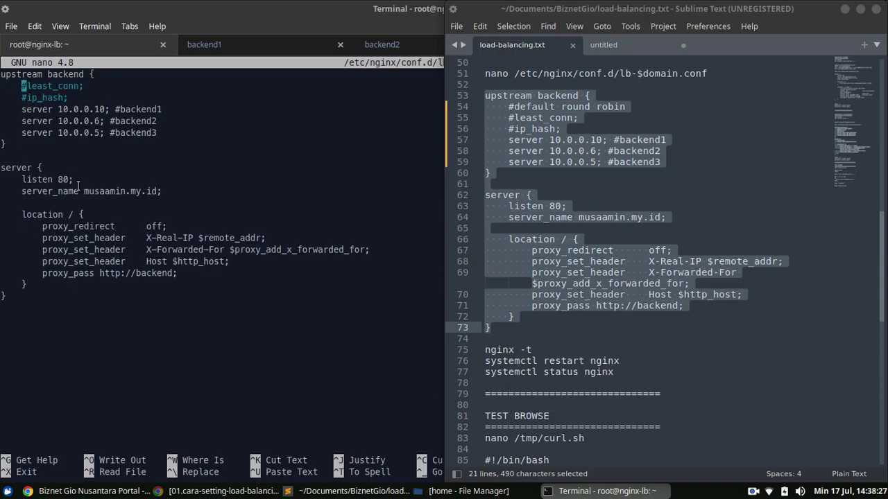
pyautogui.hotkey('ctrl', 'k')
pyautogui.hotkey('ctrl', 'k')
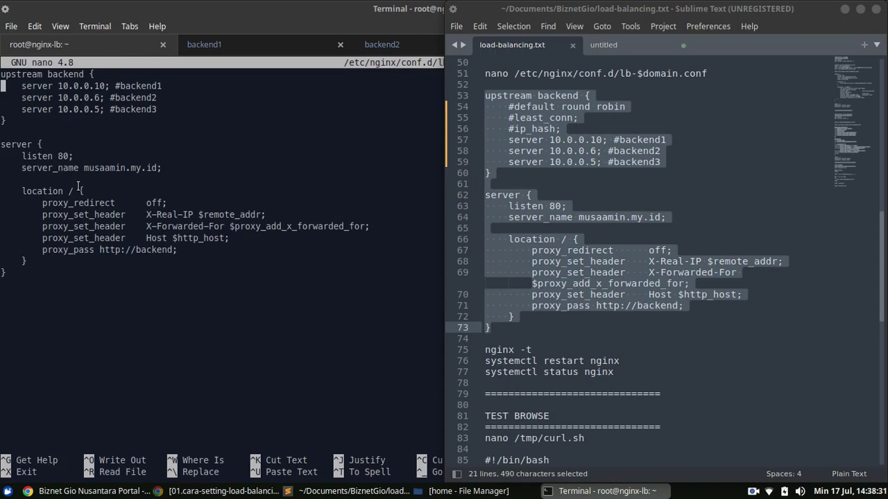
# - Try an ip_hash; directive at the start of the upstream backend block and delete that line again
pyautogui.press('Return')
pyautogui.press('Up')
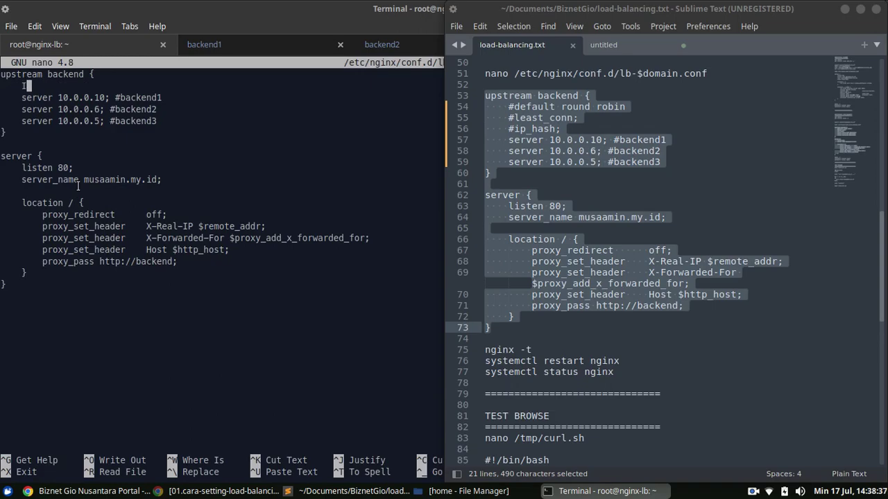
pyautogui.write('ip_hash;')
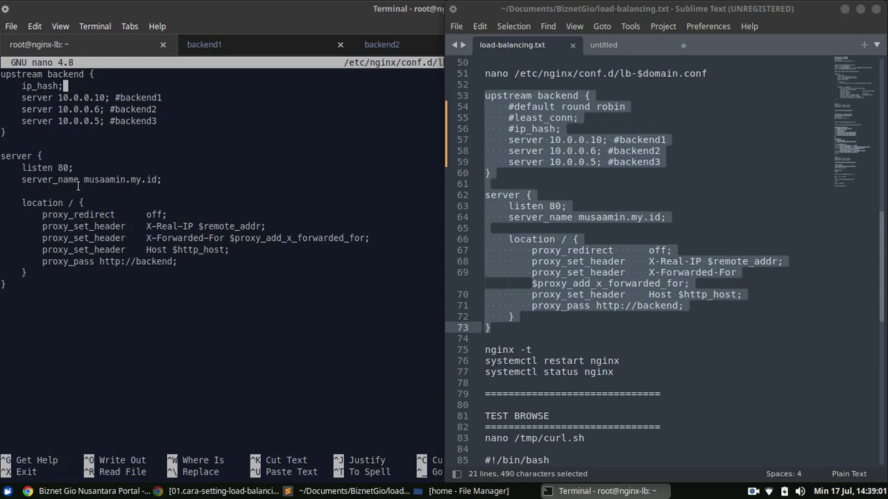
pyautogui.hotkey('ctrl', 'k')
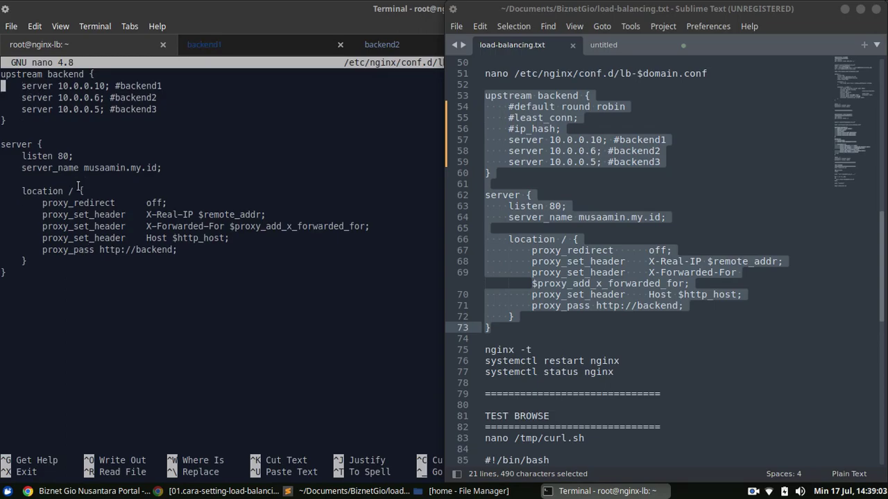
pyautogui.press('Down')
pyautogui.press('Down')
pyautogui.press('Down')
pyautogui.press('Down')
pyautogui.press('Down')
pyautogui.press('Down')
pyautogui.press('Down')
pyautogui.press('Right')
pyautogui.press('Right')
pyautogui.press('Right')
pyautogui.press('Right')
pyautogui.press('Down')
pyautogui.press('Down')
pyautogui.press('Down')
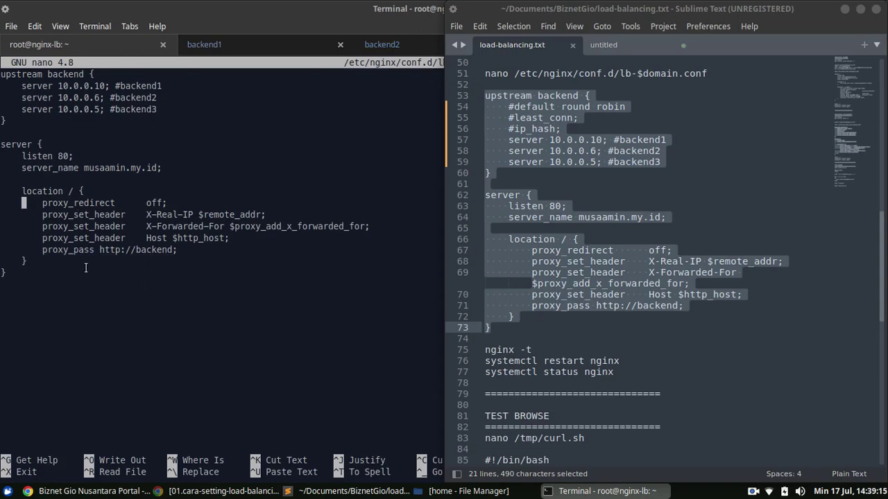
pyautogui.moveTo(43, 251); pyautogui.dragTo(179, 255)
pyautogui.click(157, 281)
# - Save the load balancer configuration under its current file name and exit nano
pyautogui.hotkey('ctrl', 'o')
pyautogui.press('Return')
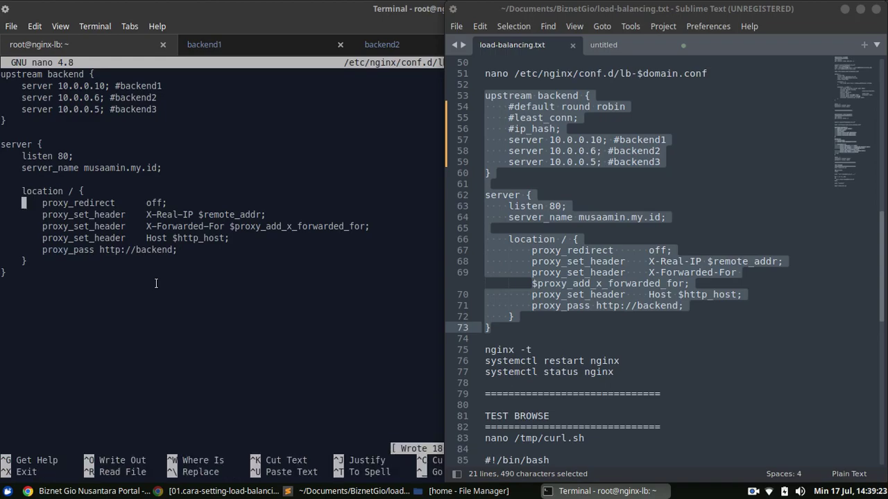
pyautogui.hotkey('ctrl', 'x')
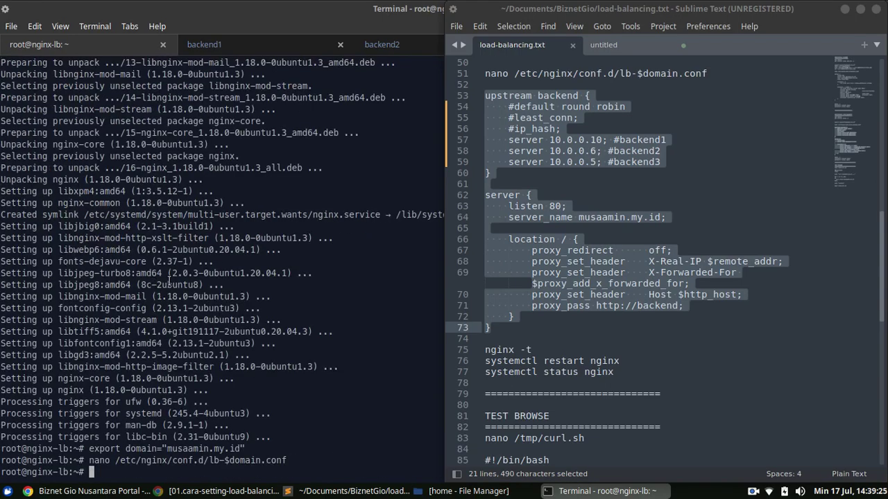
# - Copy nginx -t, systemctl restart nginx and systemctl status nginx from the load balancer notes and run them on nginx-lb
pyautogui.moveTo(615, 373); pyautogui.dragTo(458, 351)
pyautogui.hotkey('ctrl', 'c')
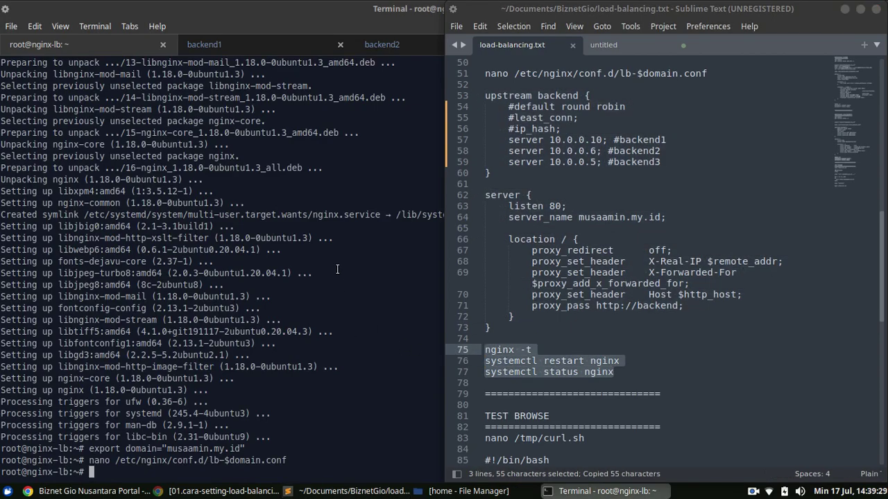
pyautogui.rightClick(335, 267)
pyautogui.click(360, 339)
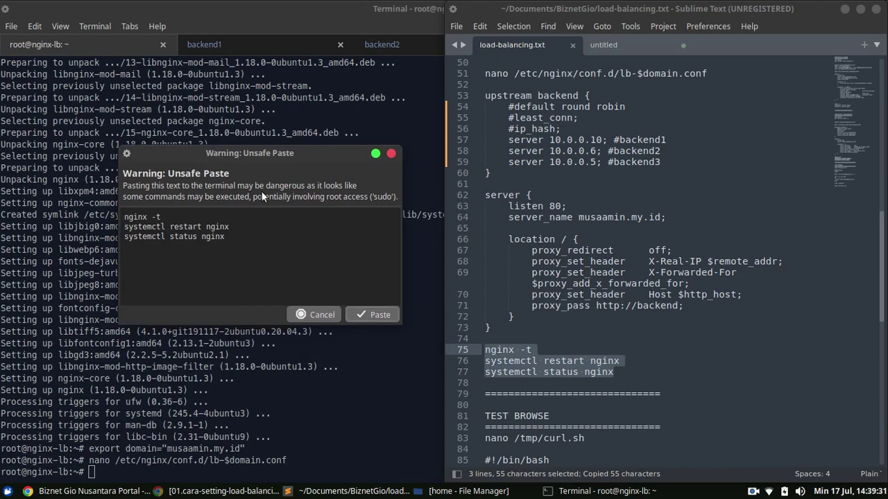
pyautogui.click(378, 315)
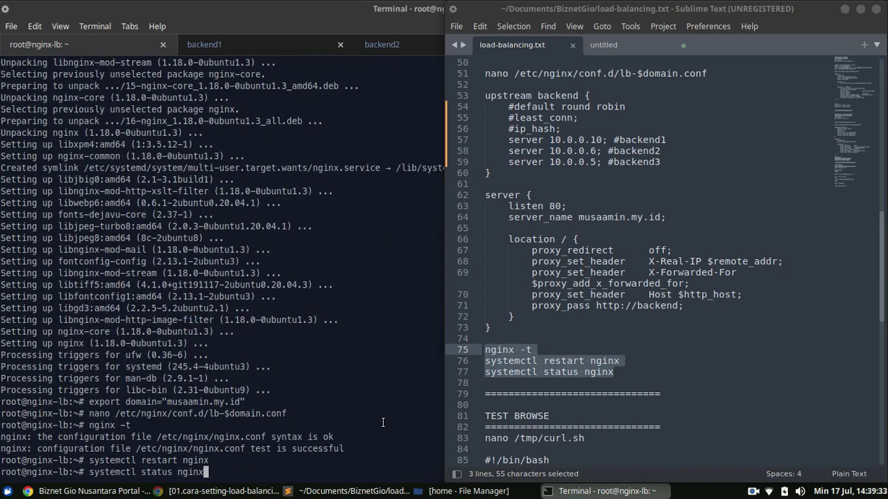
pyautogui.press('Return')
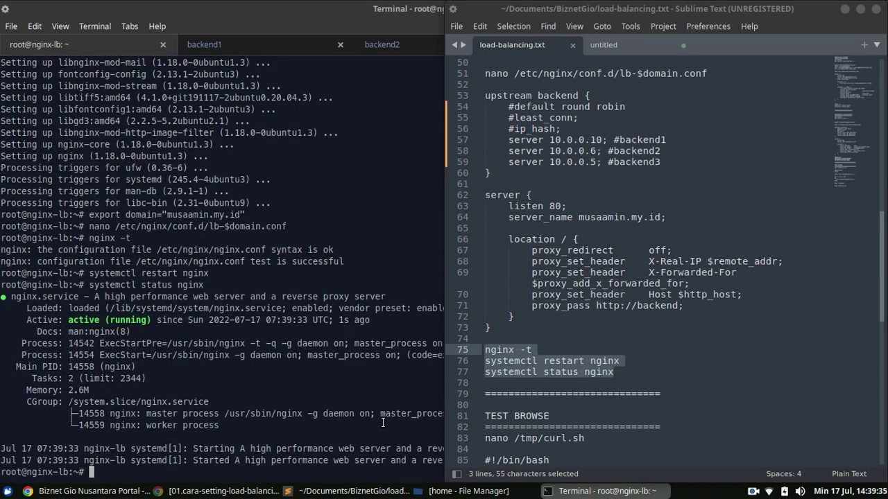
# - Copy the nginx-lb public IP 103.93.57.173 from the untitled server list
pyautogui.click(614, 261)
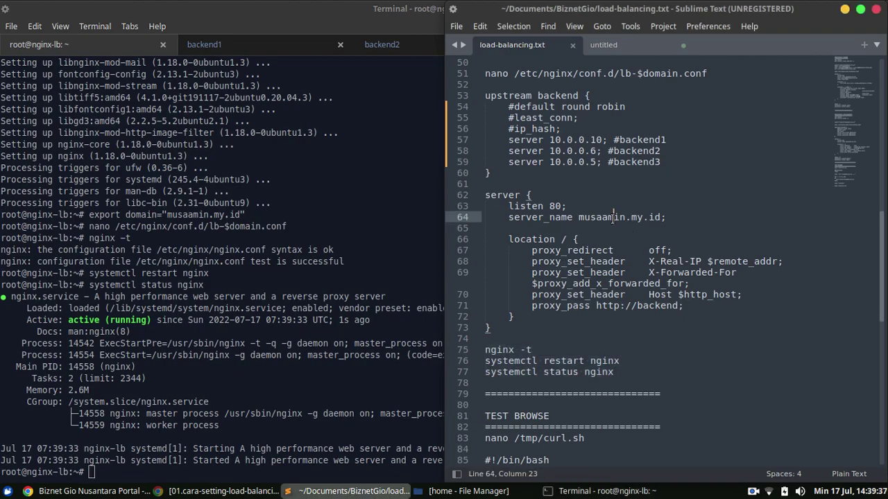
pyautogui.click(629, 46)
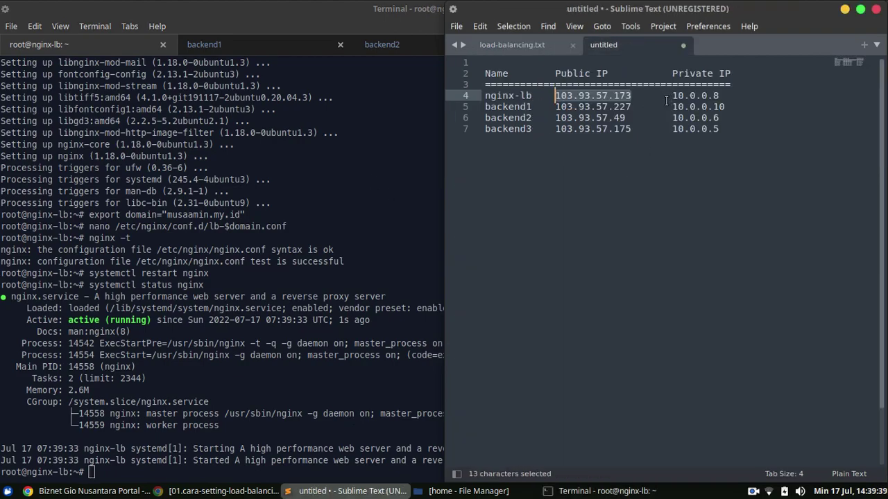
pyautogui.rightClick(613, 95)
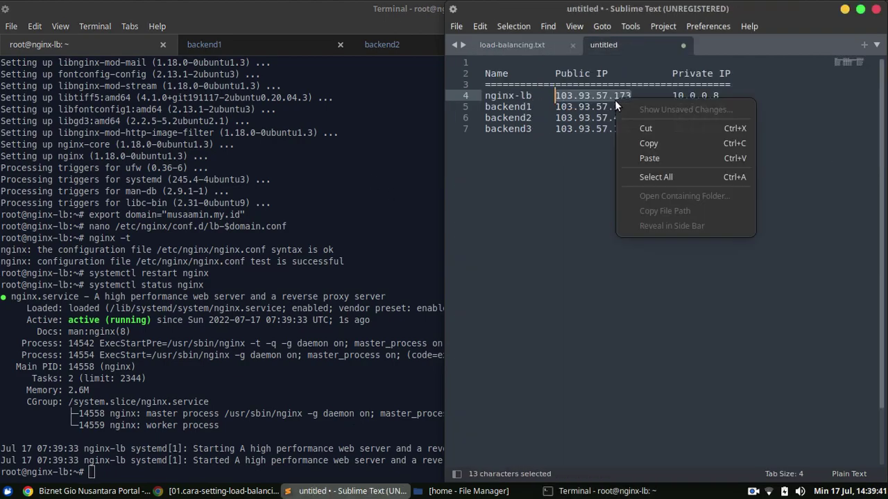
pyautogui.click(632, 145)
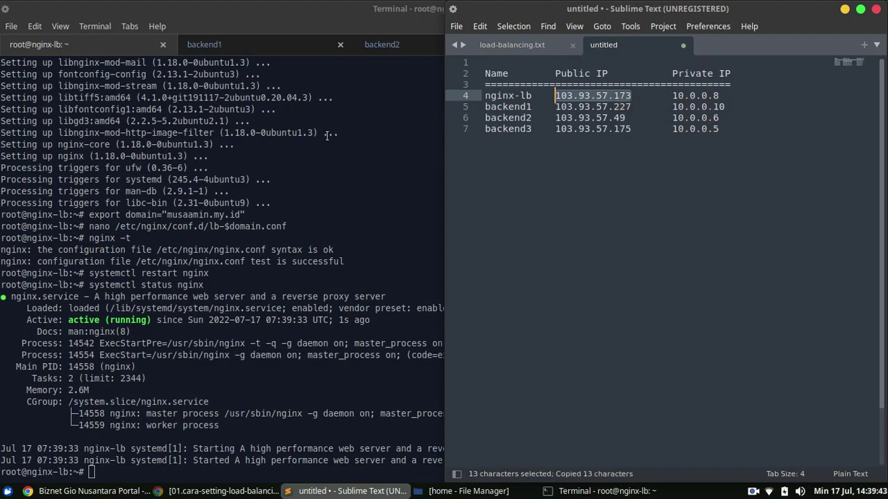
# - Switch to the Biznet Gio portal's NEO DNS page in Chrome and stop keeping the notes window always on top
pyautogui.click(76, 490)
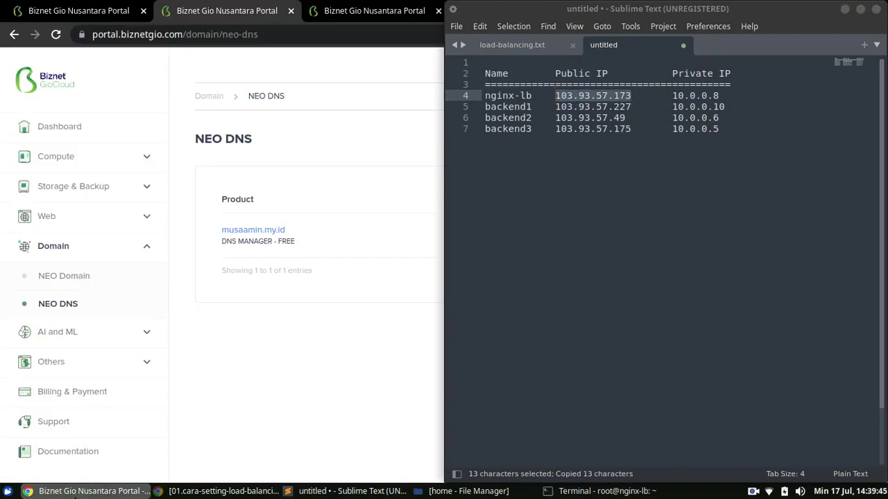
pyautogui.rightClick(357, 491)
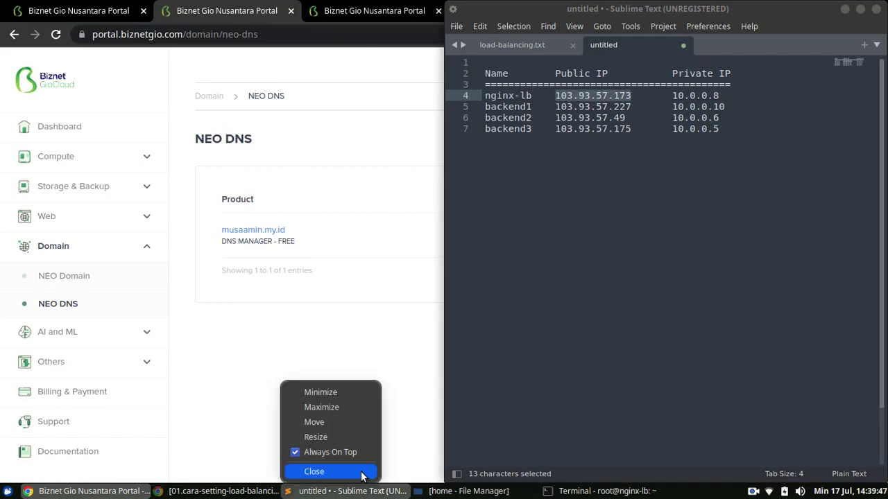
pyautogui.click(351, 452)
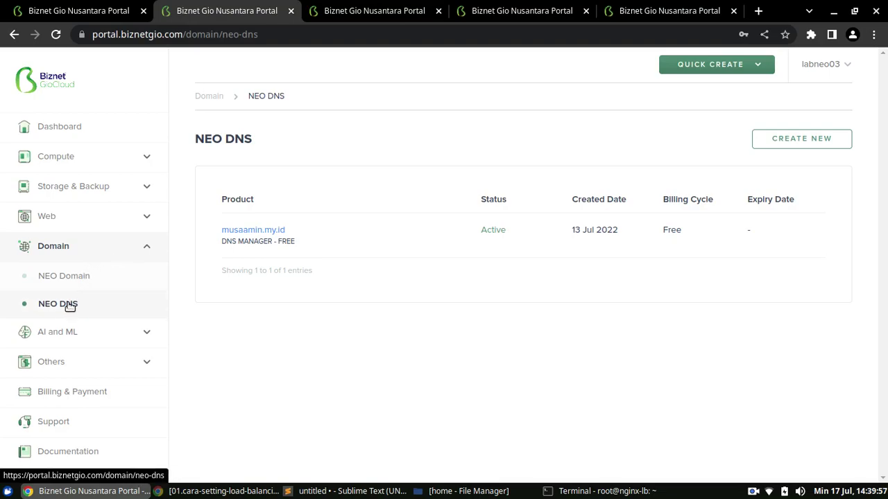
# - Open the form for creating a new DNS Manager and check its package choices
pyautogui.click(776, 138)
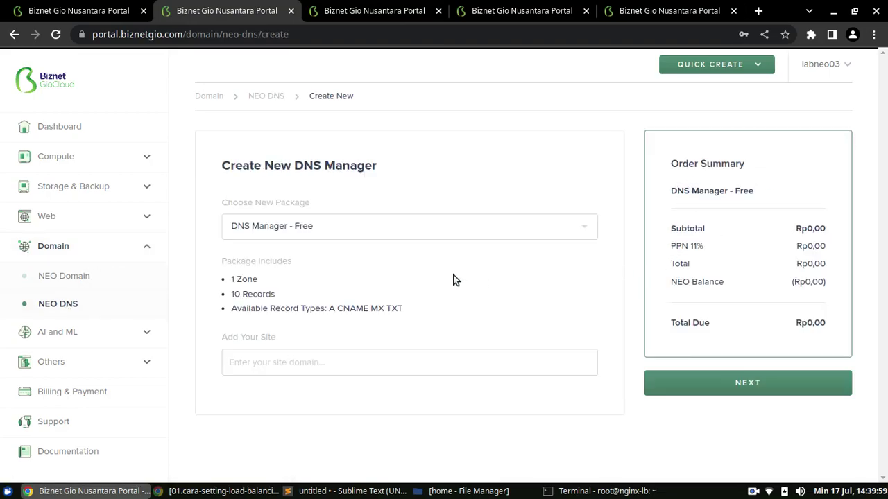
pyautogui.click(296, 228)
pyautogui.click(316, 228)
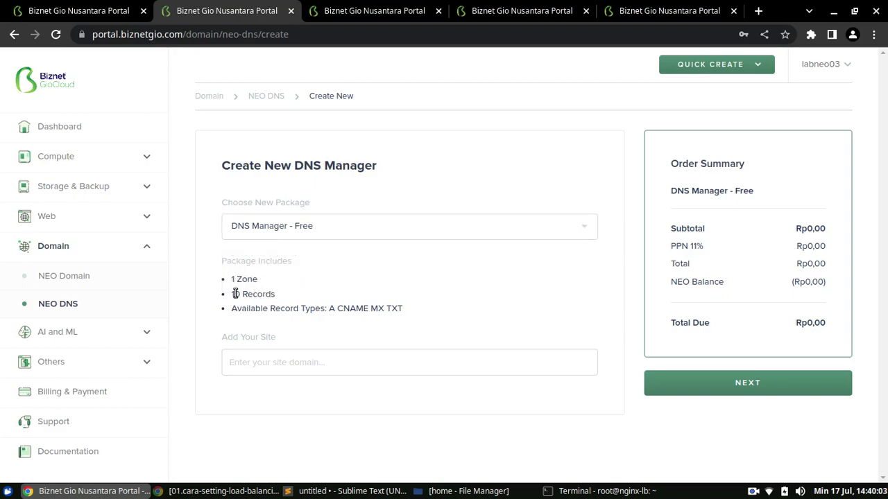
# - Open the DNS records of musaamin.my.id and compare its A record with the nginx-lb public IP in the server list
pyautogui.click(68, 304)
pyautogui.click(269, 236)
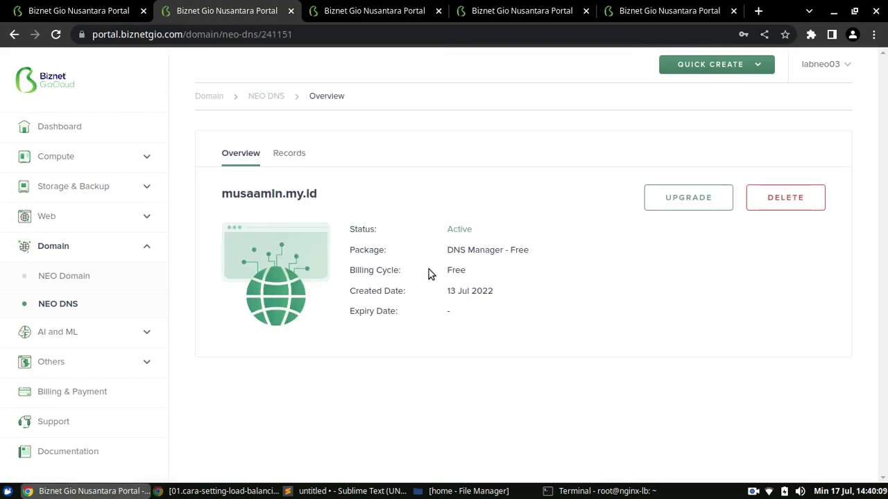
pyautogui.click(303, 156)
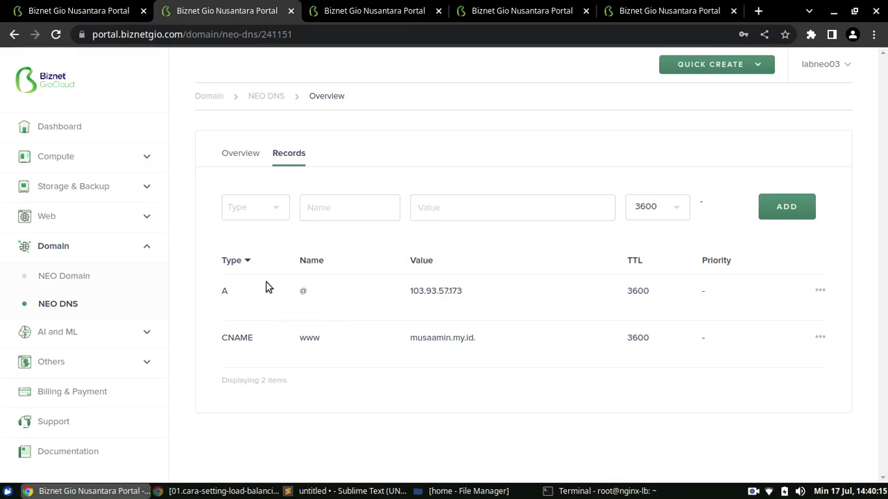
pyautogui.click(347, 491)
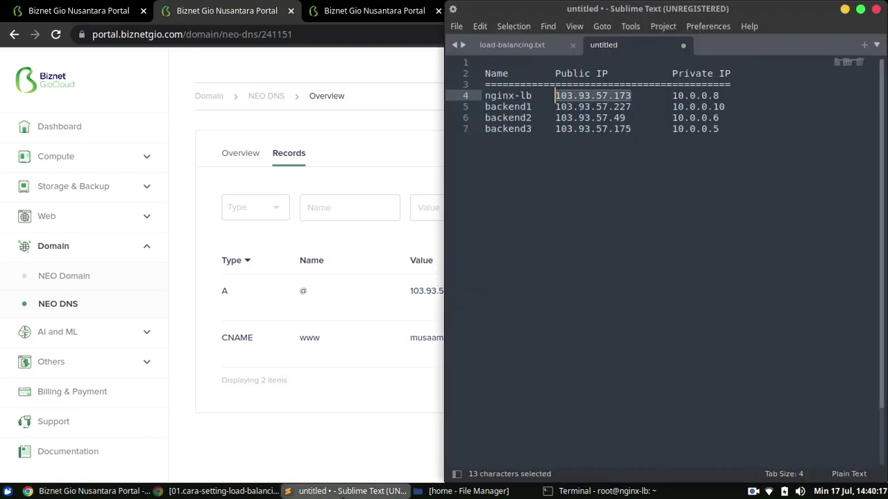
pyautogui.click(411, 404)
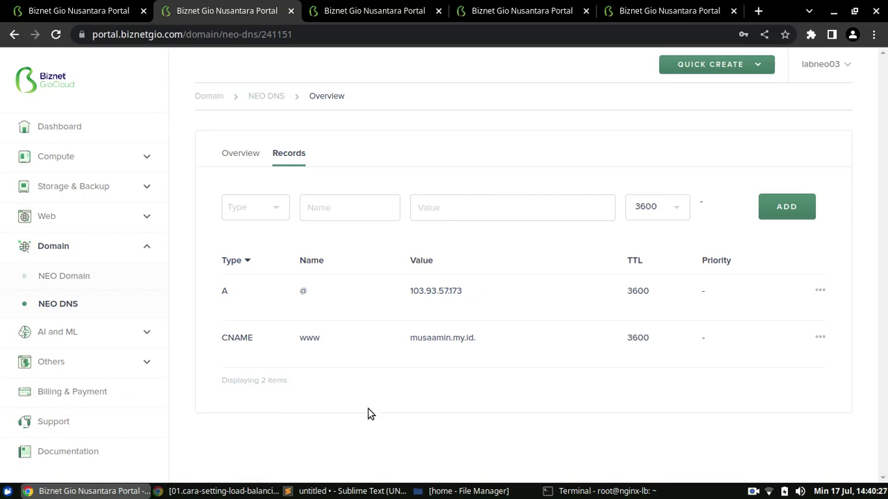
# - Ping musaamin.my.id from the laptop terminal session, compare the replying address with the server list, and stop the ping
pyautogui.click(608, 491)
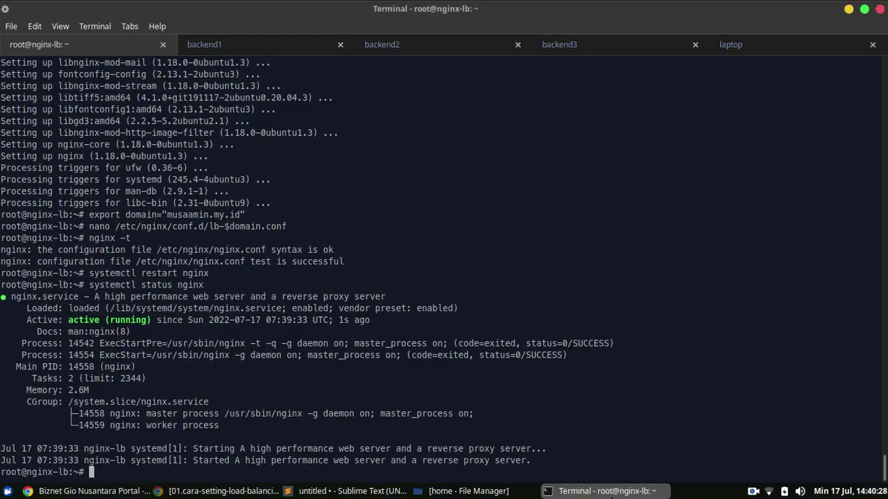
pyautogui.click(759, 40)
pyautogui.write('p')
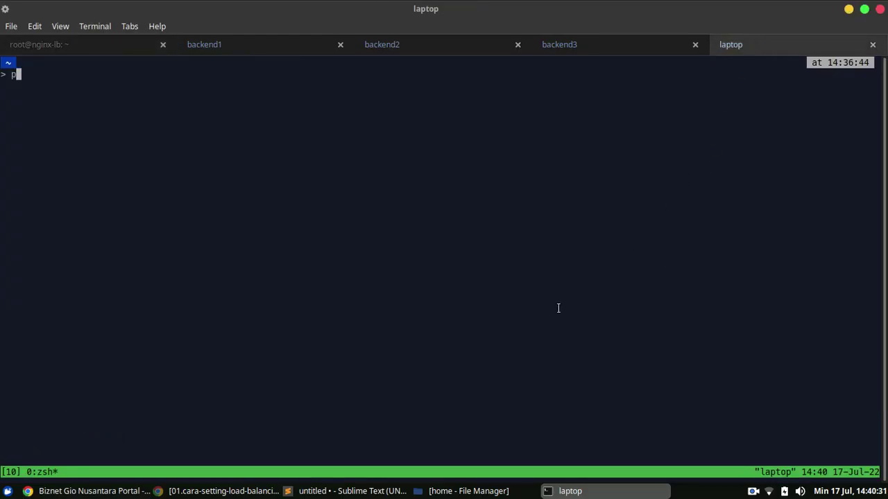
pyautogui.write('ing musaamin.my.id')
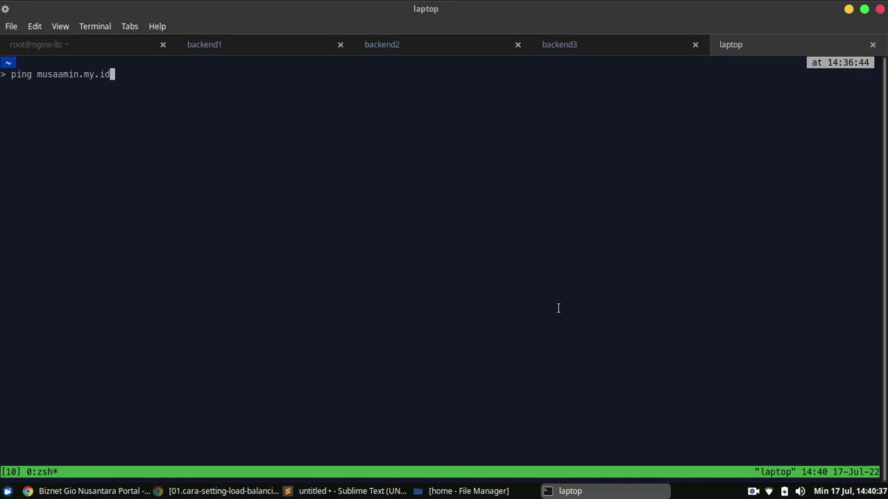
pyautogui.press('Return')
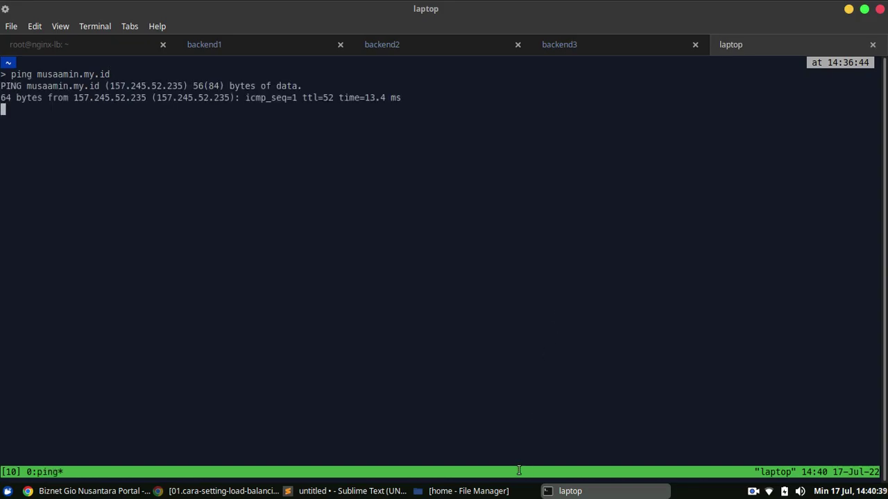
pyautogui.click(348, 492)
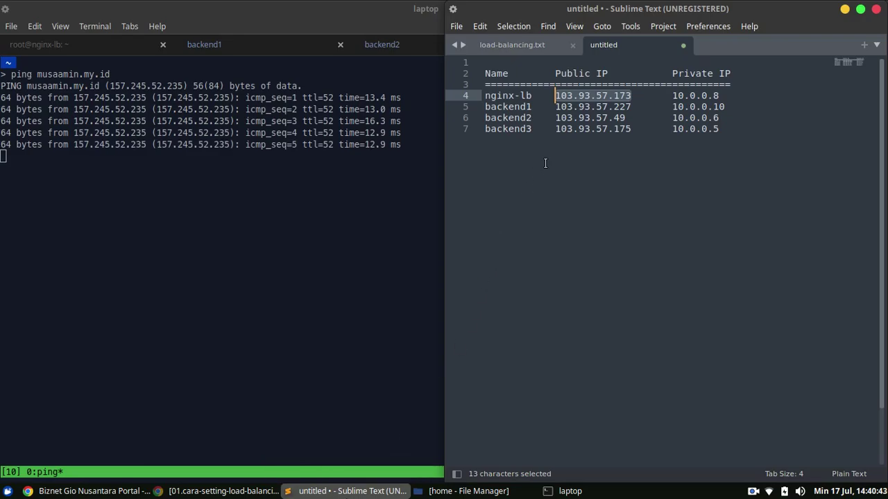
pyautogui.click(283, 220)
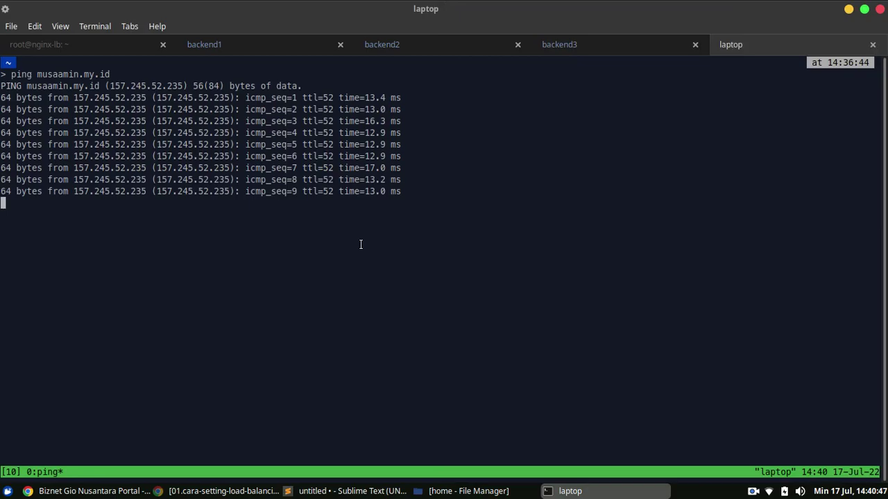
pyautogui.hotkey('ctrl', 'c')
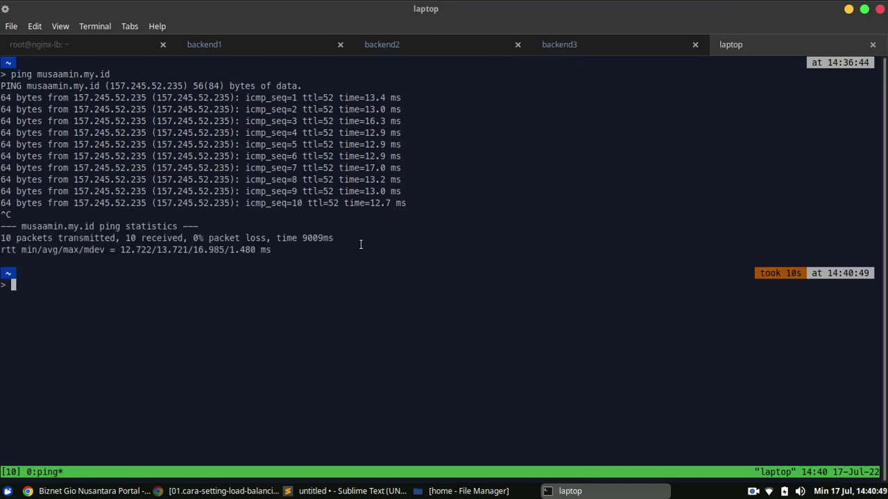
# - Recheck the nginx-lb public IP in the server list against the portal's DNS records, and return to the laptop terminal session
pyautogui.click(351, 491)
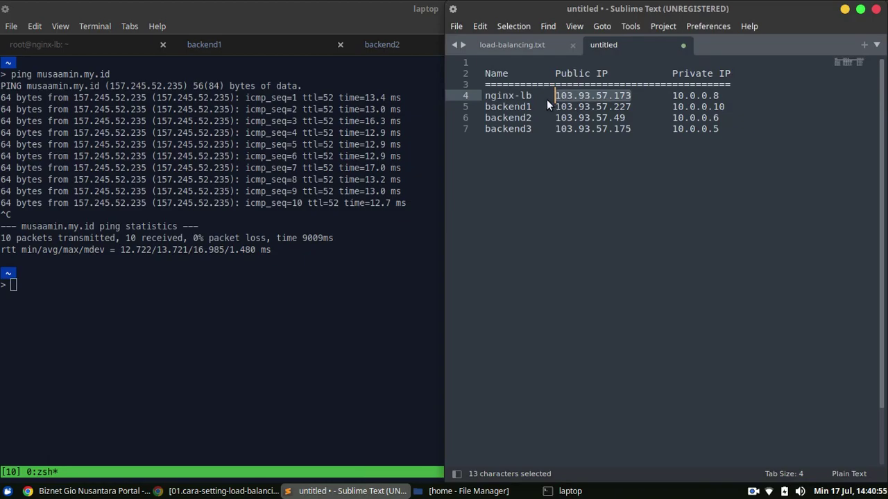
pyautogui.hotkey('alt', 'Tab')
pyautogui.click(139, 490)
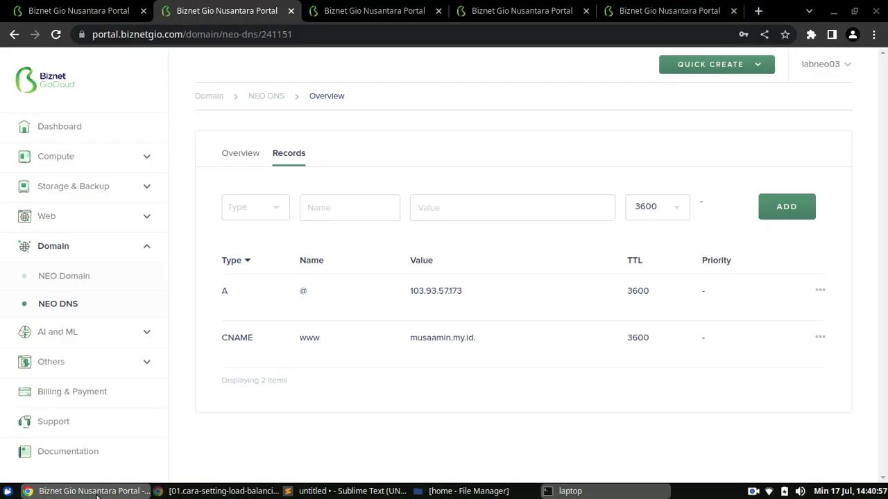
pyautogui.click(327, 492)
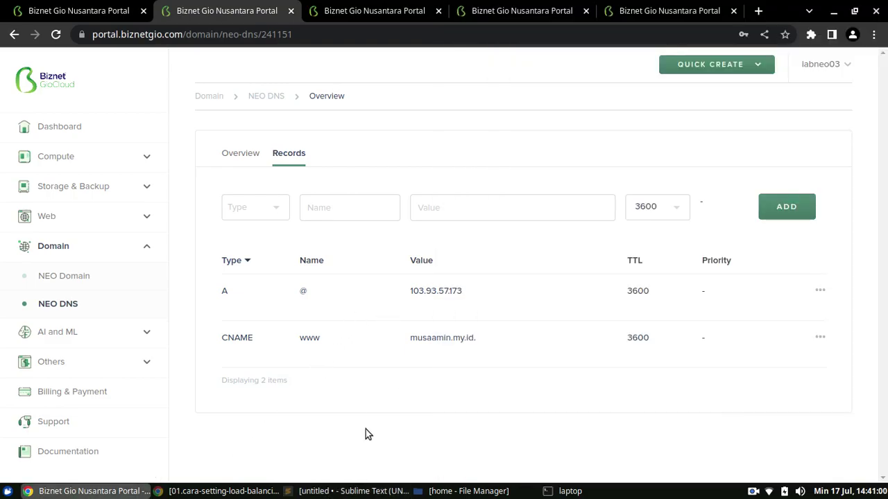
pyautogui.click(331, 492)
pyautogui.click(570, 491)
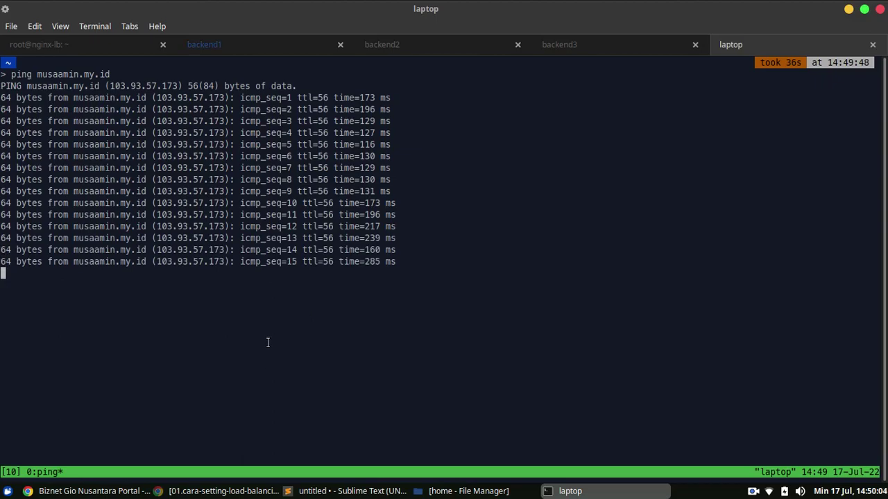
pyautogui.click(215, 493)
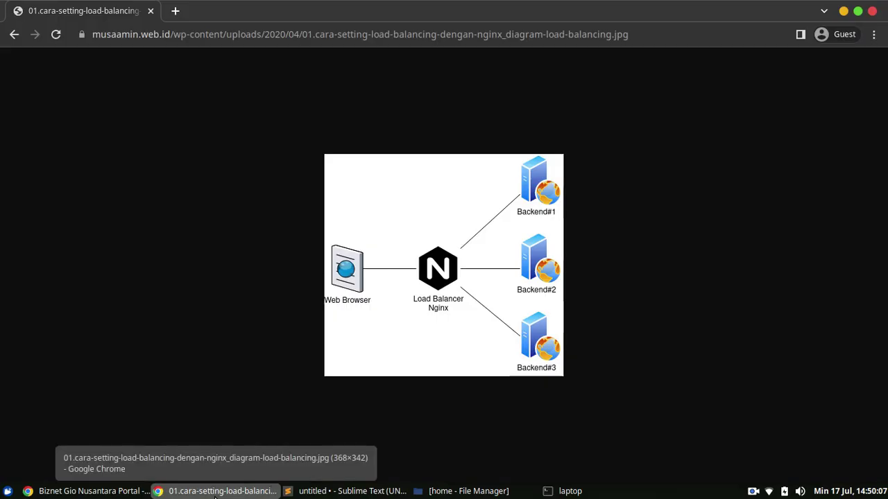
pyautogui.click(174, 11)
pyautogui.write('h')
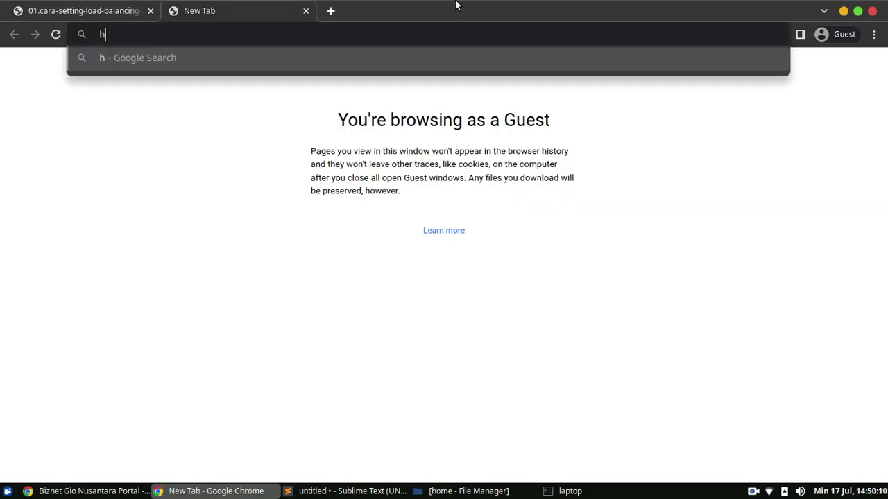
pyautogui.write('ttp://musa')
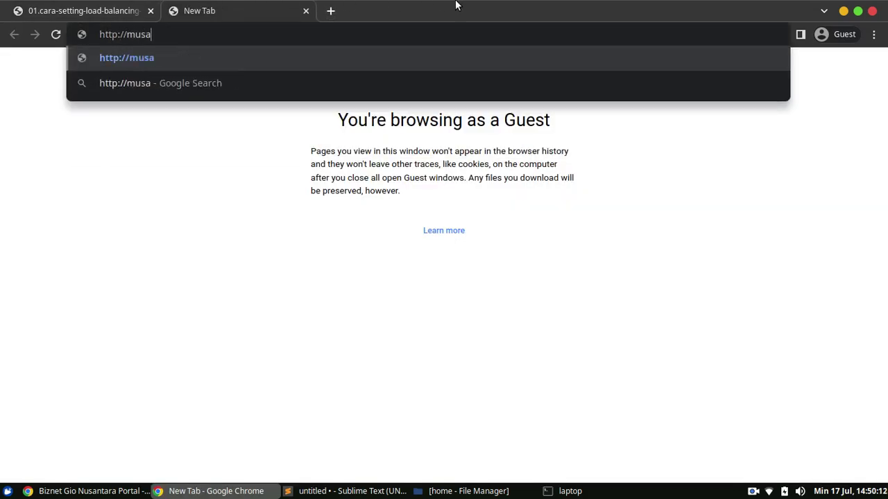
pyautogui.write('amin.my.id')
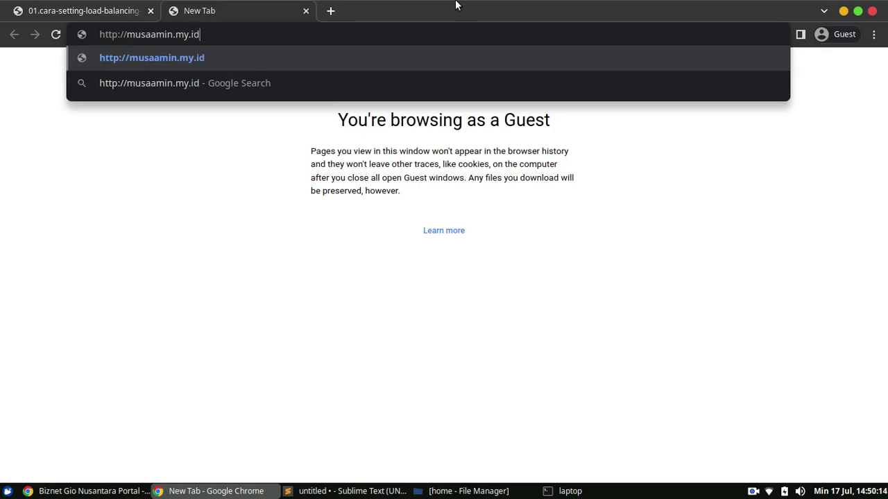
pyautogui.press('Return')
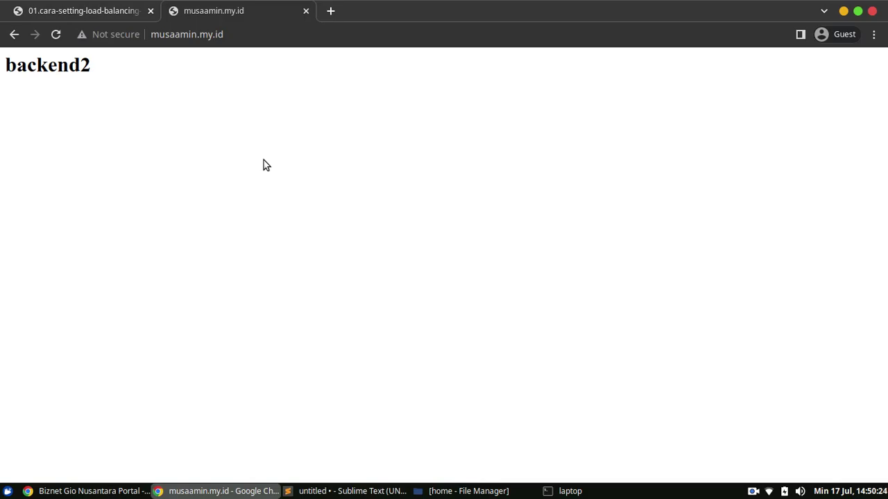
# - Reload the musaamin.my.id page repeatedly to check which backend answers each request
pyautogui.press('F5')
pyautogui.press('F5')
pyautogui.press('F5')
pyautogui.press('F5')
pyautogui.press('F5')
pyautogui.press('F5')
pyautogui.press('F5')
pyautogui.press('F5')
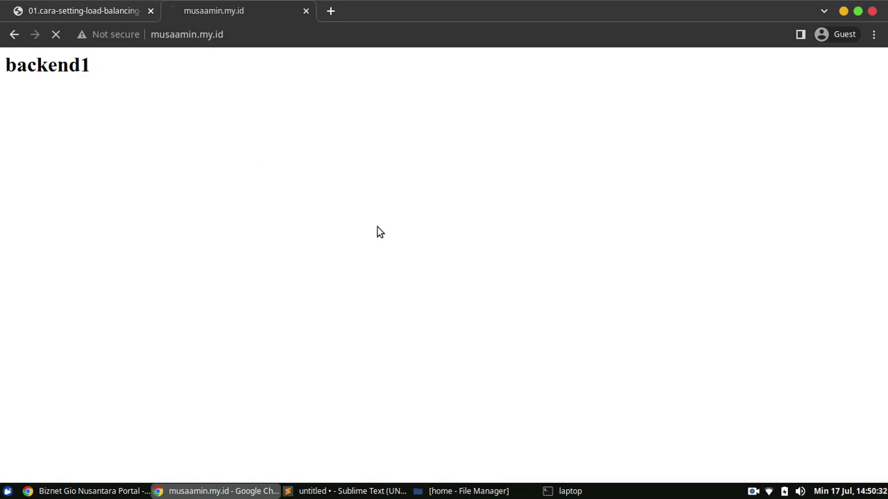
pyautogui.press('F5')
pyautogui.press('F5')
pyautogui.press('F5')
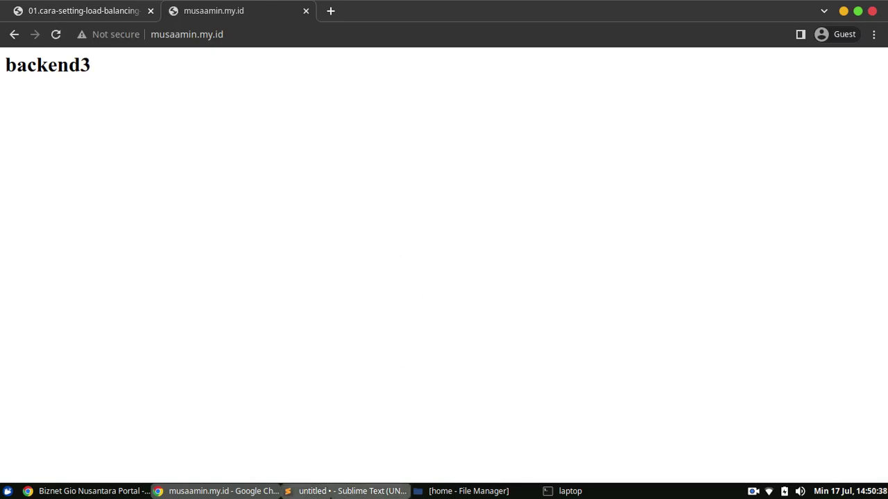
# - Stop the running ping in the laptop terminal session and keep the notes window always on top
pyautogui.click(331, 494)
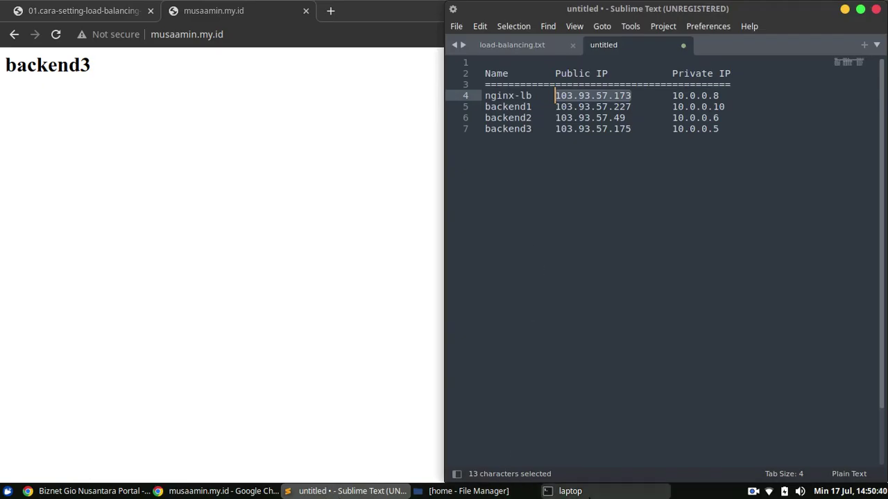
pyautogui.click(576, 491)
pyautogui.hotkey('ctrl', 'c')
pyautogui.rightClick(340, 491)
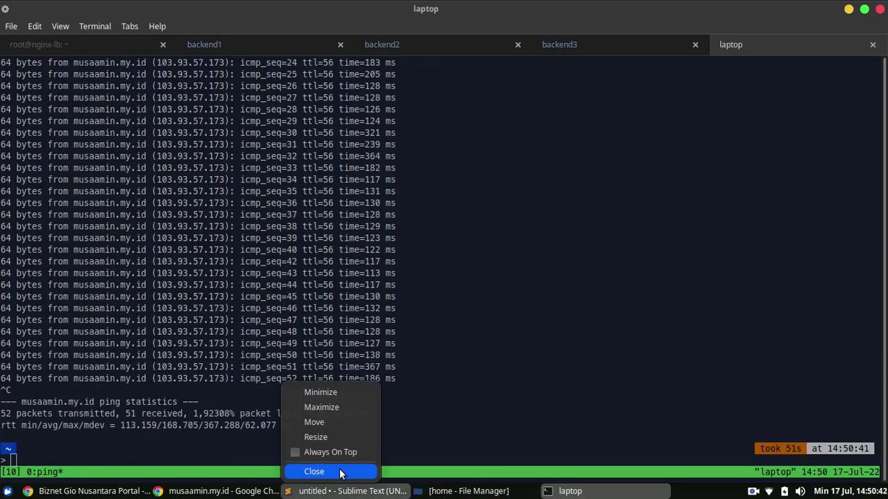
pyautogui.click(340, 491)
# - Copy nano /tmp/curl.sh from the TEST BROWSE section of load-balancing.txt and run it in the laptop terminal session
pyautogui.click(523, 44)
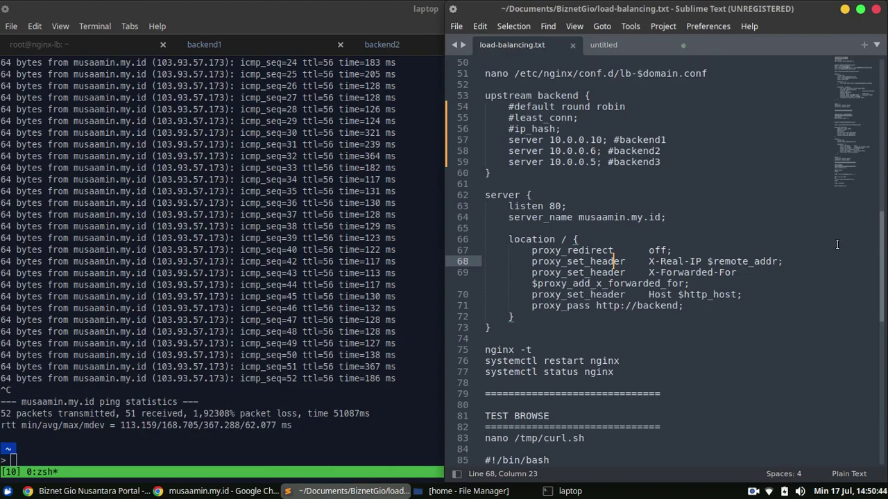
pyautogui.scroll(-10, 676, 237)
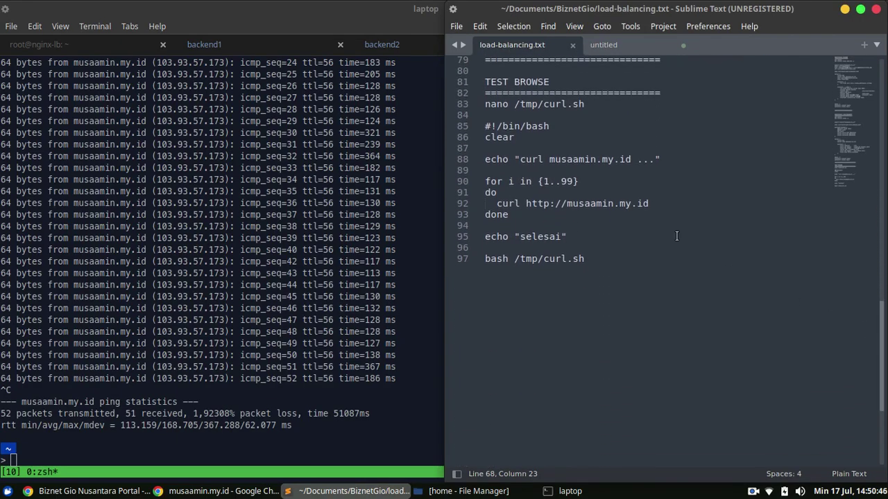
pyautogui.click(584, 104)
pyautogui.hotkey('ctrl', 'c')
pyautogui.rightClick(286, 236)
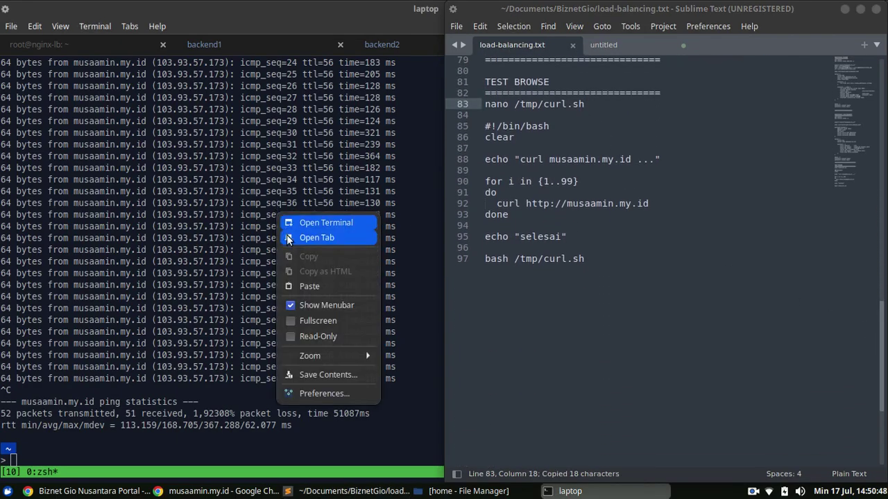
pyautogui.click(300, 285)
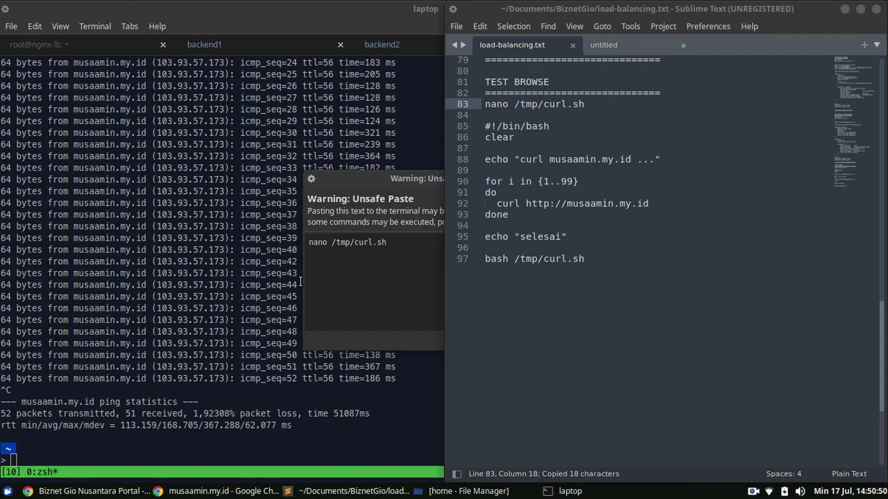
pyautogui.press('Return')
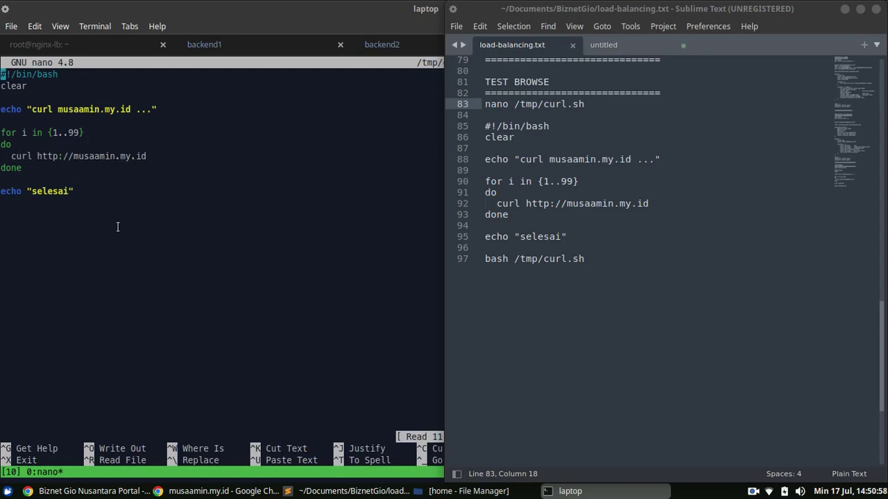
# - Exit nano, clear the terminal, run bash /tmp/curl.sh to test the load balancing, and interrupt the script
pyautogui.hotkey('ctrl', 'x')
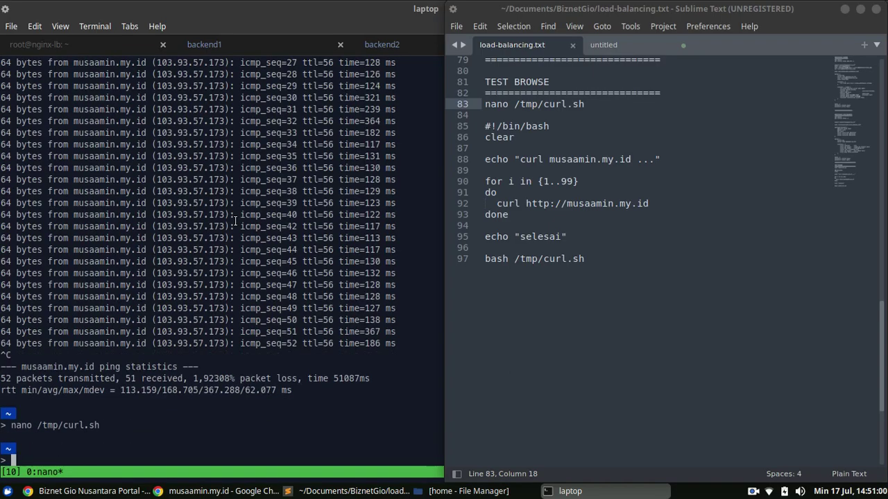
pyautogui.hotkey('ctrl', 'l')
pyautogui.write('bash /tmp/curl.sh')
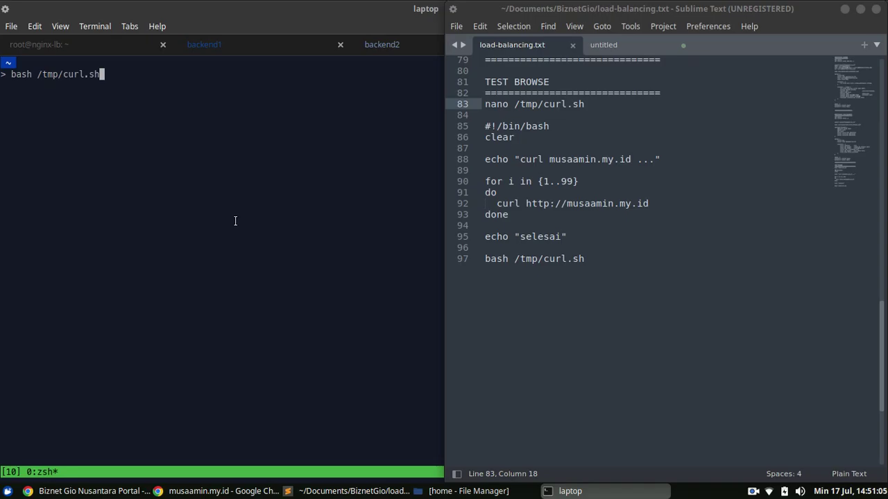
pyautogui.press('Return')
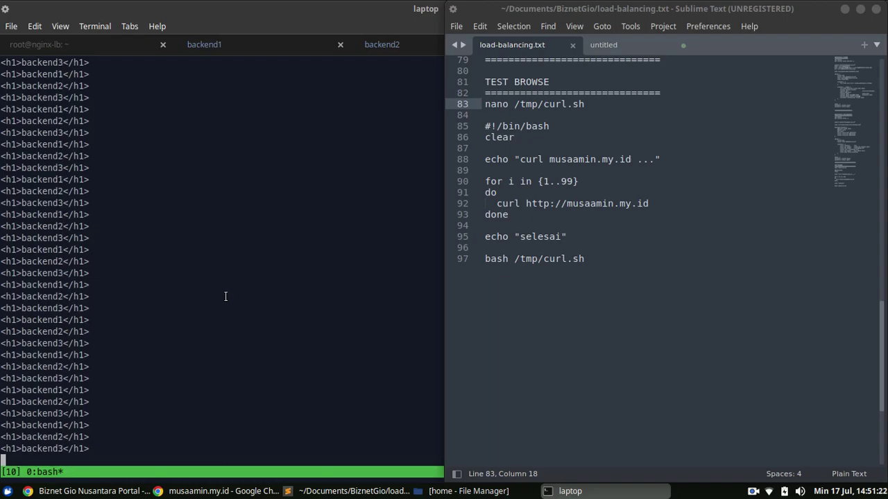
pyautogui.hotkey('ctrl', 'c')
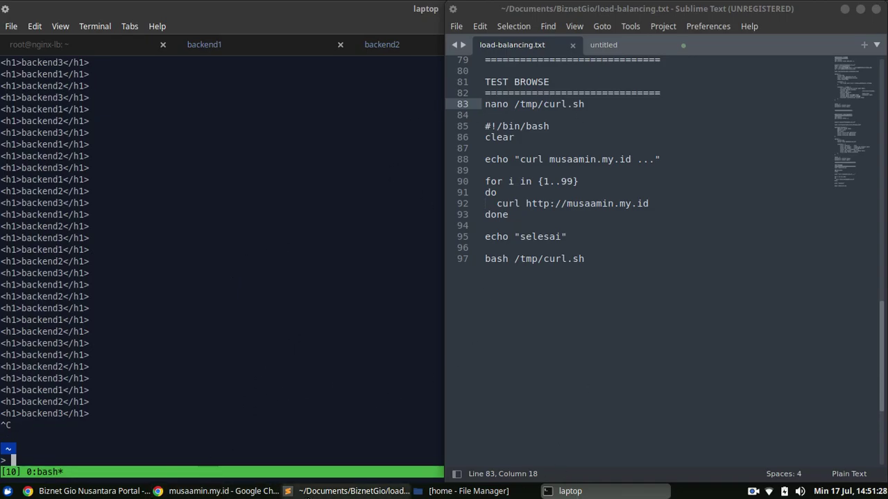
# - Turn off always on top for the notes window and run systemctl stop nginx in the backend2 terminal session
pyautogui.rightClick(354, 491)
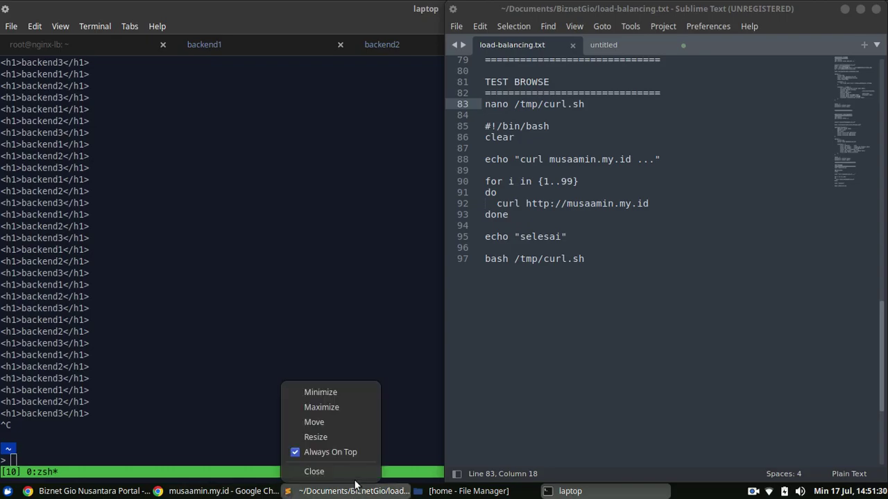
pyautogui.click(355, 454)
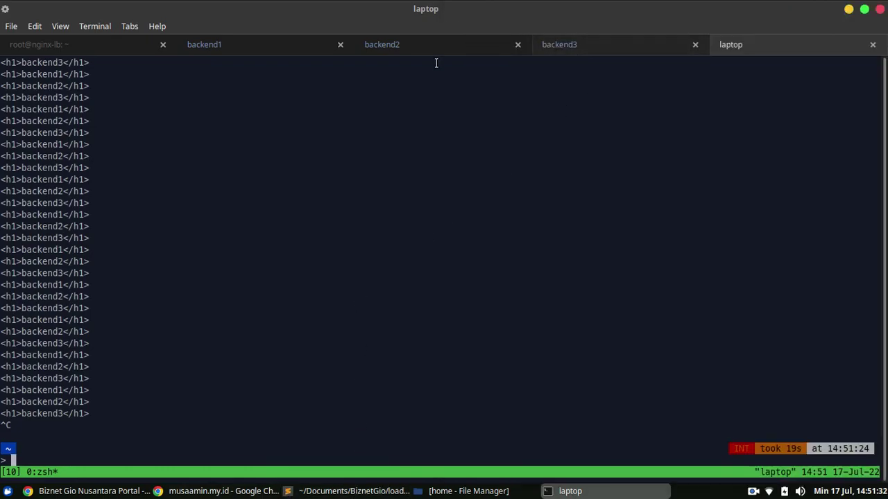
pyautogui.click(416, 43)
pyautogui.write('sys')
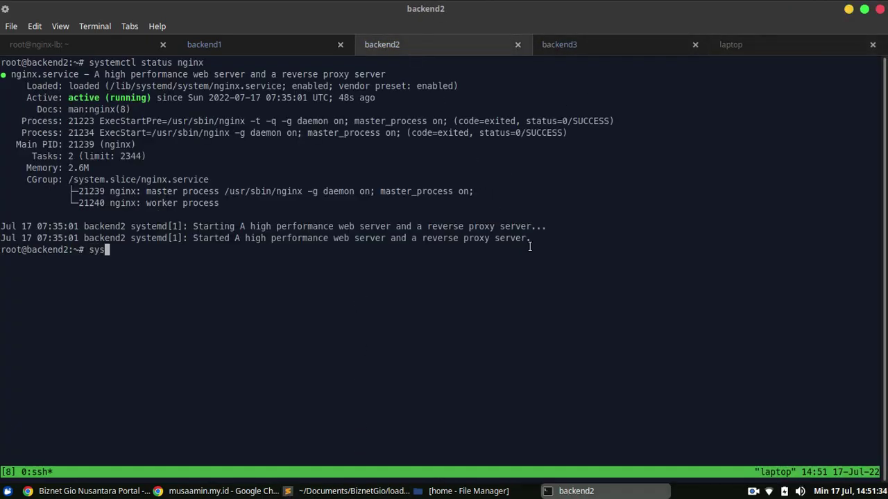
pyautogui.write('temctl stop nginx')
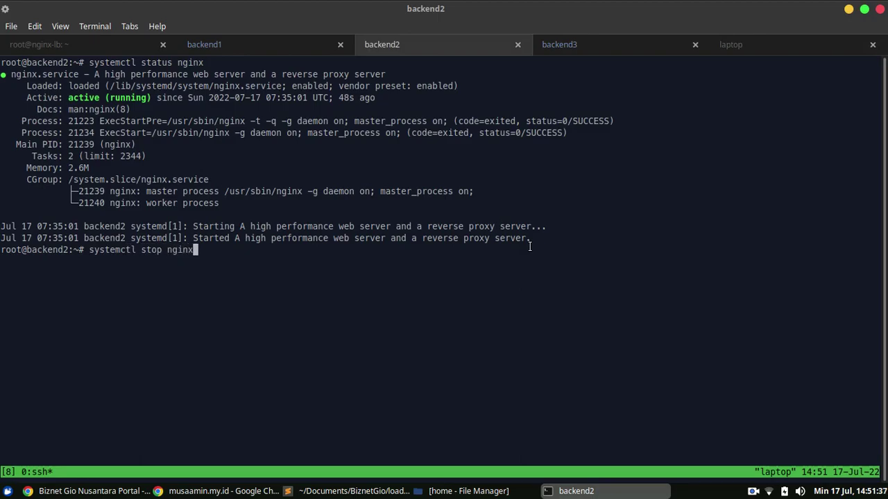
pyautogui.press('Return')
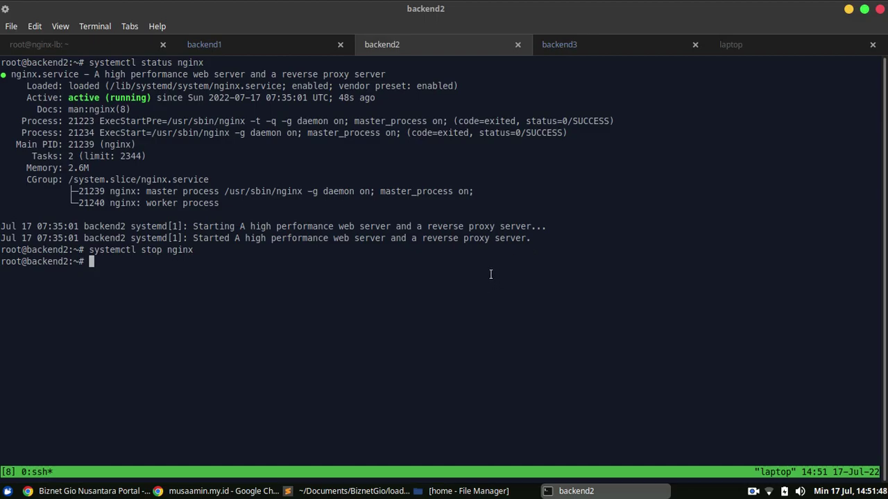
# - Reload musaamin.my.id in the browser several times to check which backends answer while nginx on backend2 is stopped
pyautogui.click(215, 493)
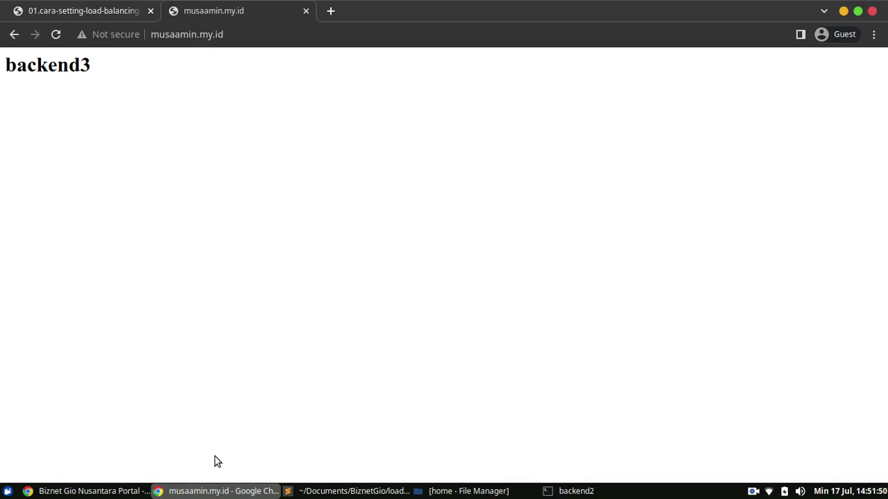
pyautogui.click(56, 35)
pyautogui.click(57, 36)
pyautogui.click(56, 37)
pyautogui.click(56, 36)
pyautogui.click(57, 35)
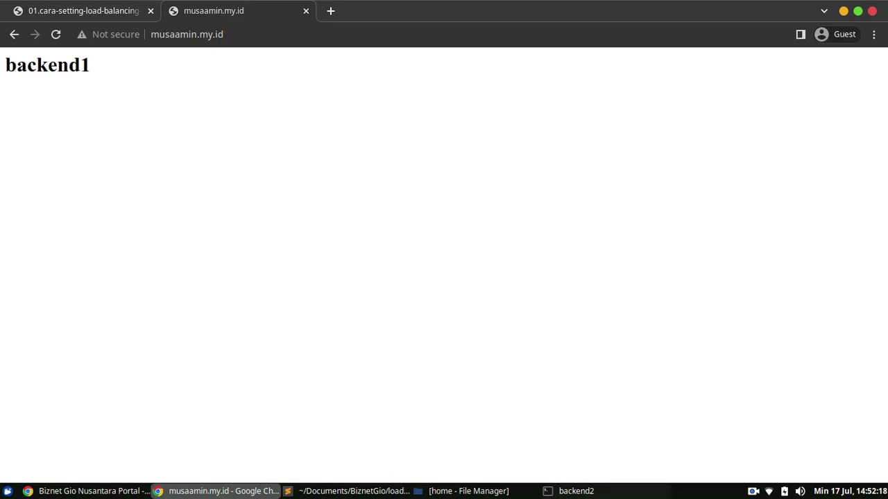
# - Run systemctl start nginx in the backend2 terminal session to bring its web server back up
pyautogui.click(606, 492)
pyautogui.press('Up')
pyautogui.press('Left')
pyautogui.press('Left')
pyautogui.press('Left')
pyautogui.press('Left')
pyautogui.press('Left')
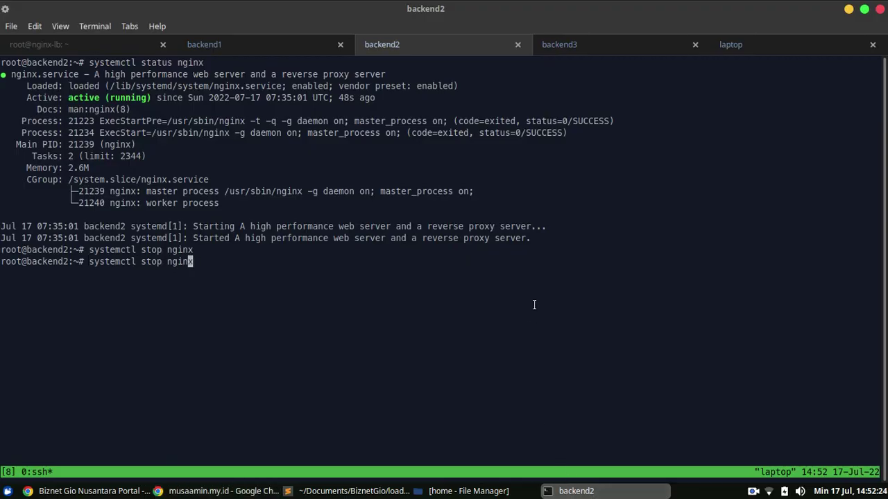
pyautogui.press('BackSpace')
pyautogui.press('BackSpace')
pyautogui.press('BackSpace')
pyautogui.write('art')
pyautogui.press('Return')
# - Return to the musaamin.my.id page and reload it repeatedly to check whether backend2 is included in the rotation again
pyautogui.hotkey('alt', 'Tab')
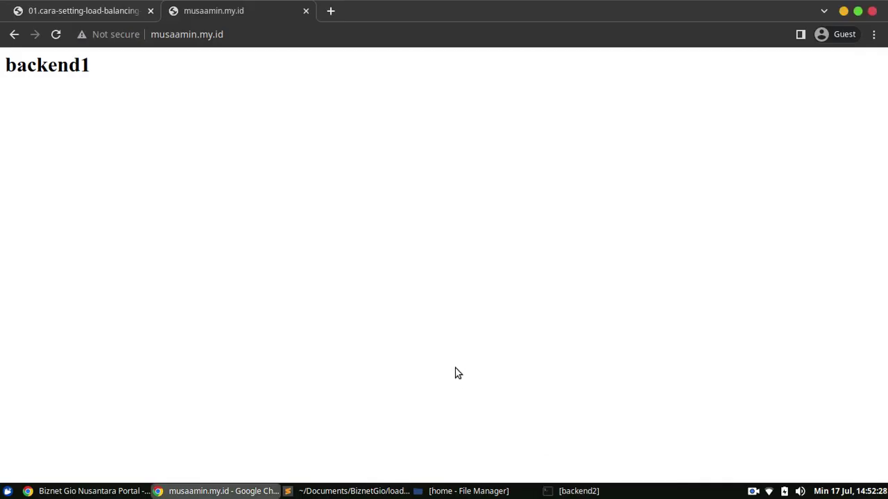
pyautogui.press('F5')
pyautogui.press('F5')
pyautogui.press('F5')
pyautogui.press('F5')
pyautogui.press('F5')
pyautogui.press('F5')
pyautogui.press('F5')
pyautogui.press('F5')
pyautogui.press('F5')
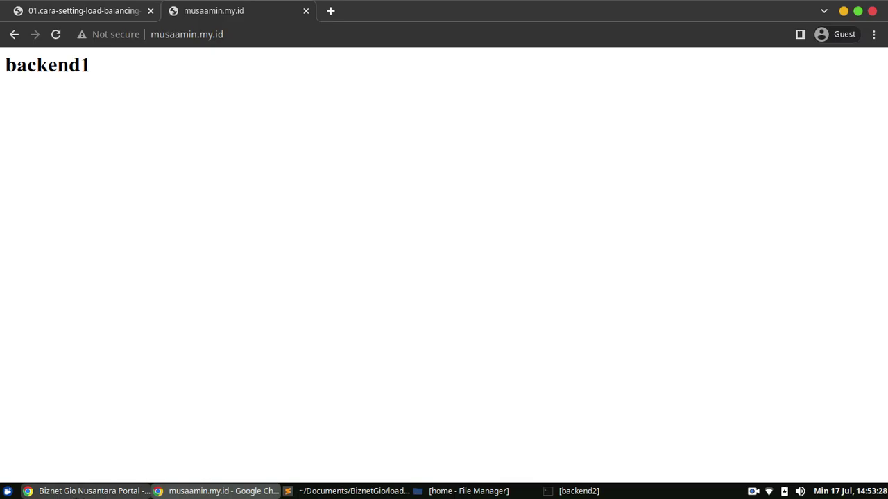
# - Switch to the Biznet Gio portal and open the NEO Virtual Compute server list
pyautogui.click(97, 491)
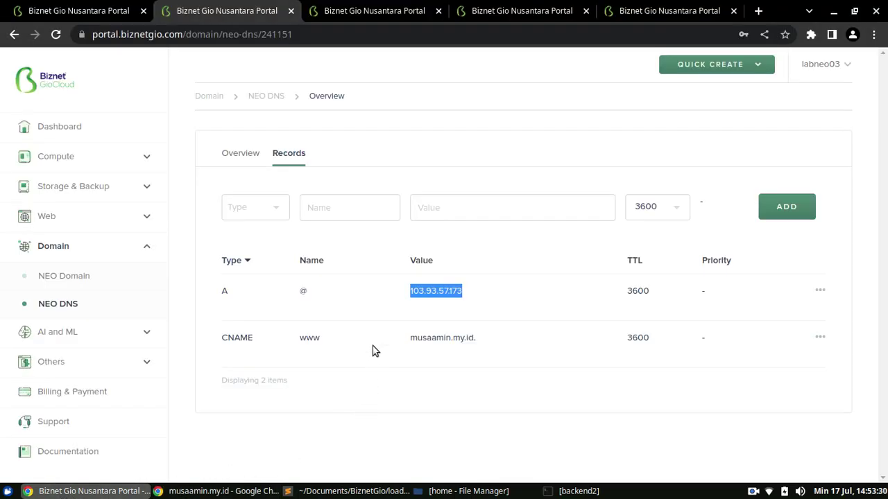
pyautogui.click(344, 403)
pyautogui.click(131, 169)
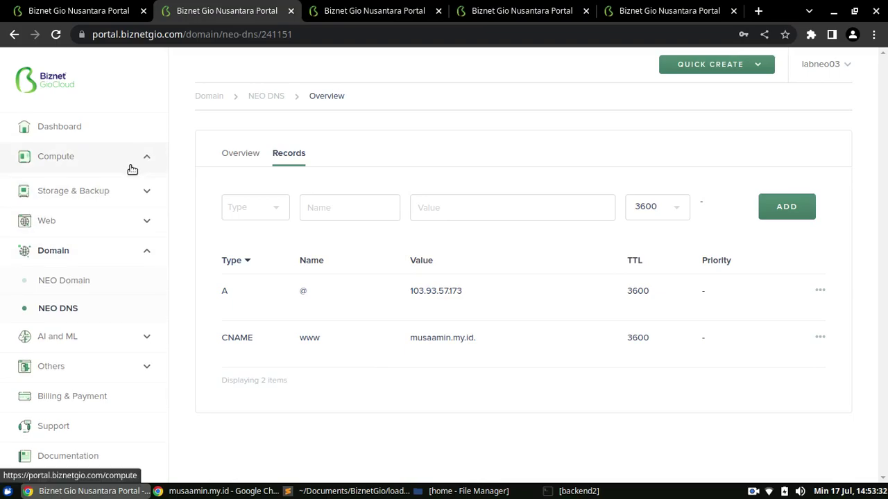
pyautogui.click(112, 186)
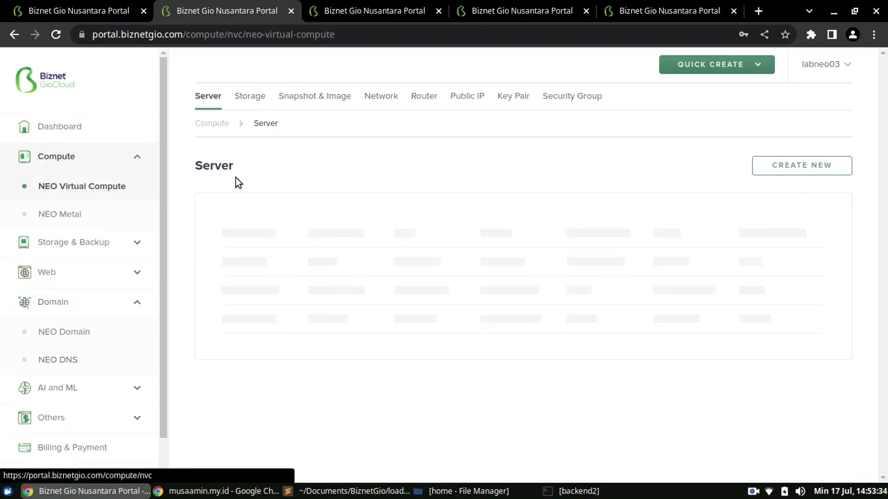